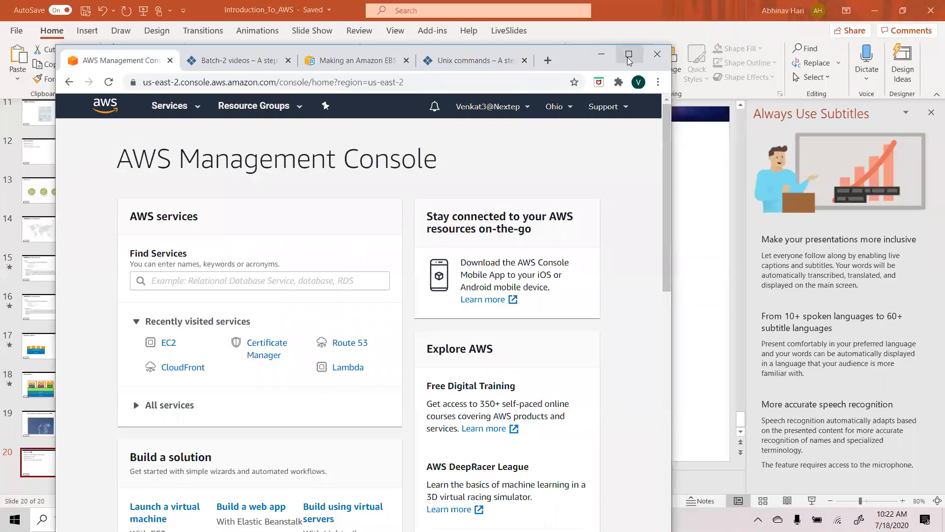
# Open the AWS website and enter its management console
pyautogui.click(123, 33)
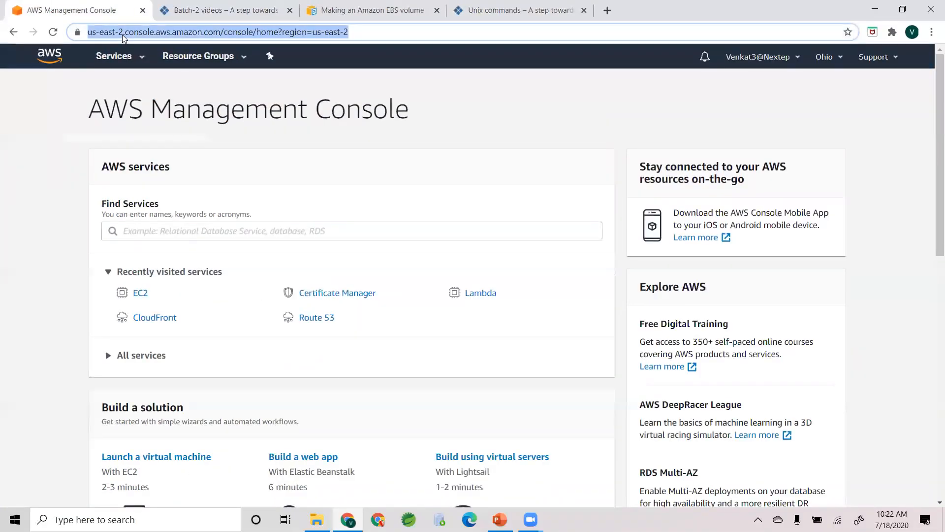
pyautogui.write('aws')
pyautogui.press('Return')
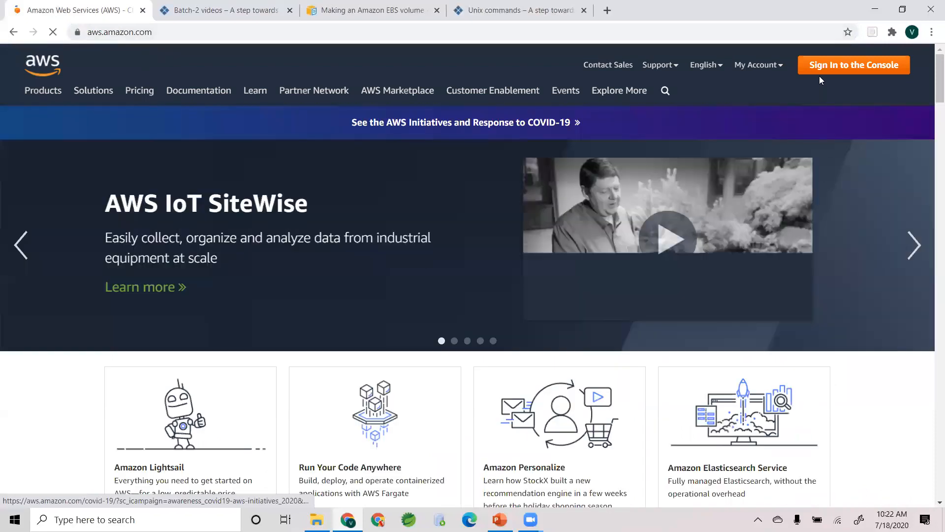
pyautogui.click(821, 72)
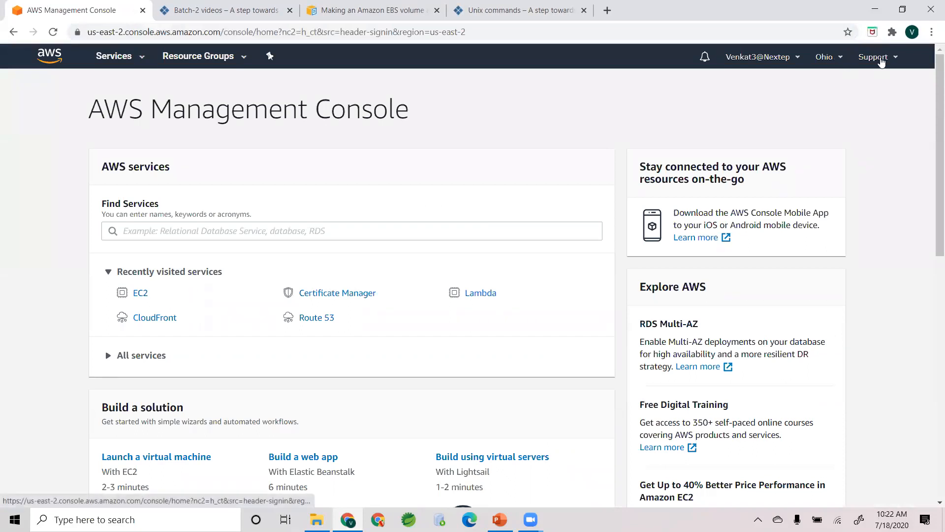
# Sign out of the AWS account and open the console sign-in page
pyautogui.click(878, 58)
pyautogui.click(782, 59)
pyautogui.click(722, 206)
pyautogui.click(863, 65)
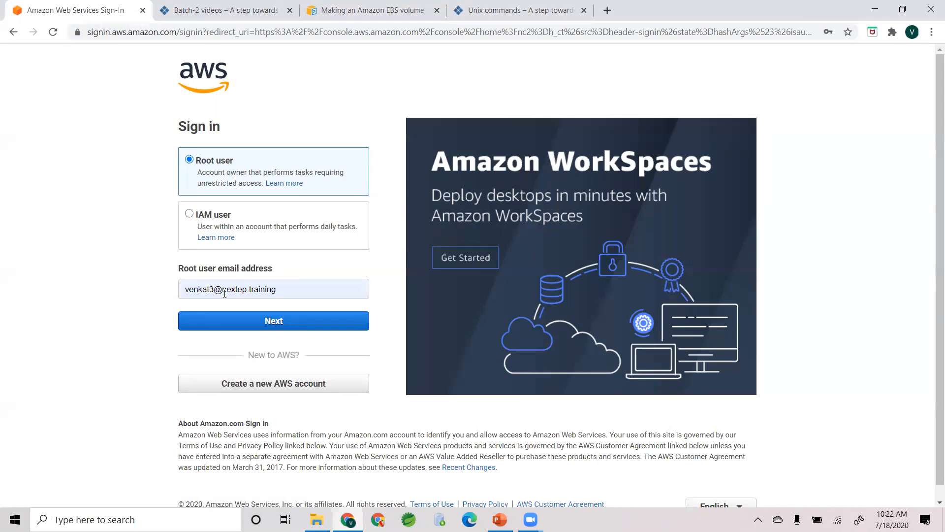
# Sign in as root user with the prefilled account e-mail and the account password
pyautogui.moveTo(189, 290); pyautogui.dragTo(313, 291)
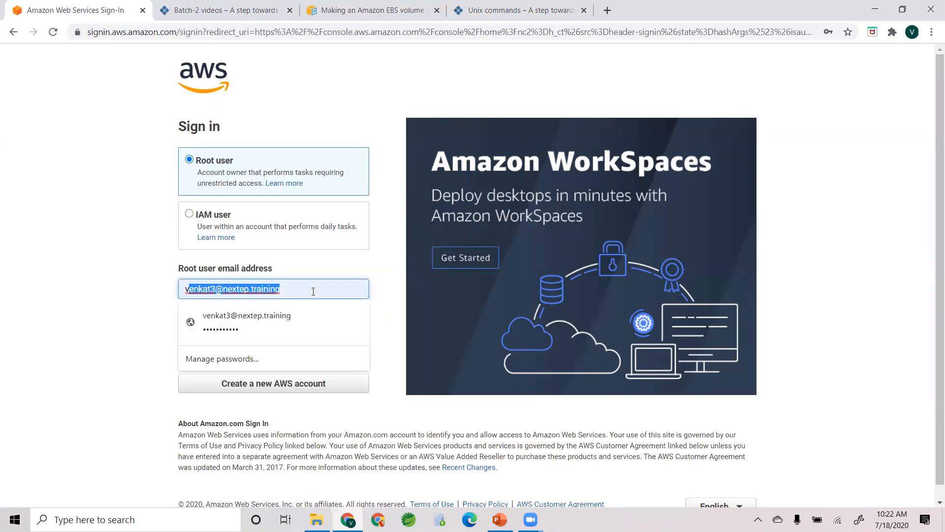
pyautogui.click(74, 256)
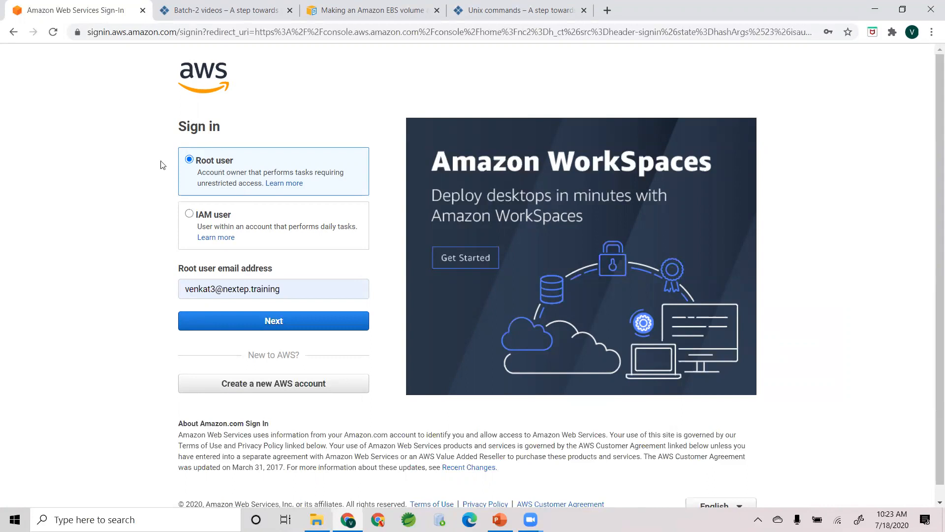
pyautogui.click(272, 330)
pyautogui.write('••••••••')
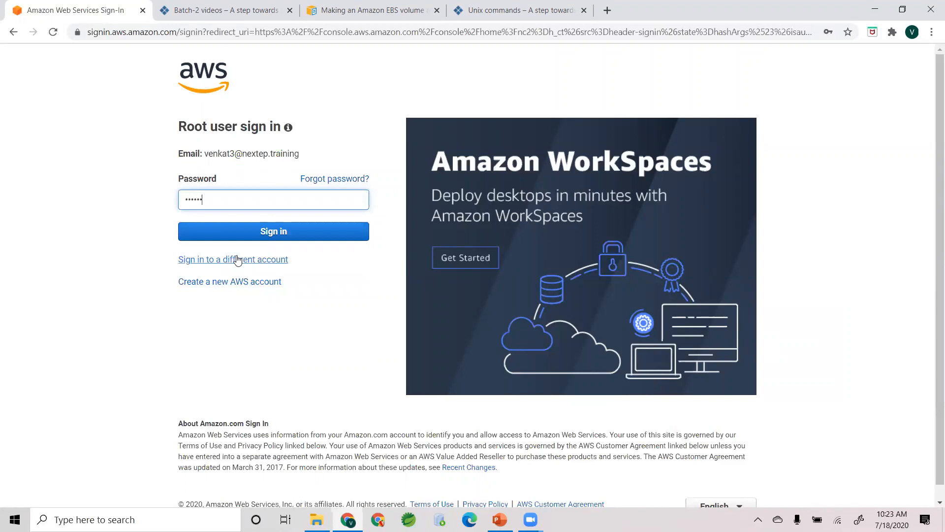
pyautogui.write('•••')
pyautogui.press('Return')
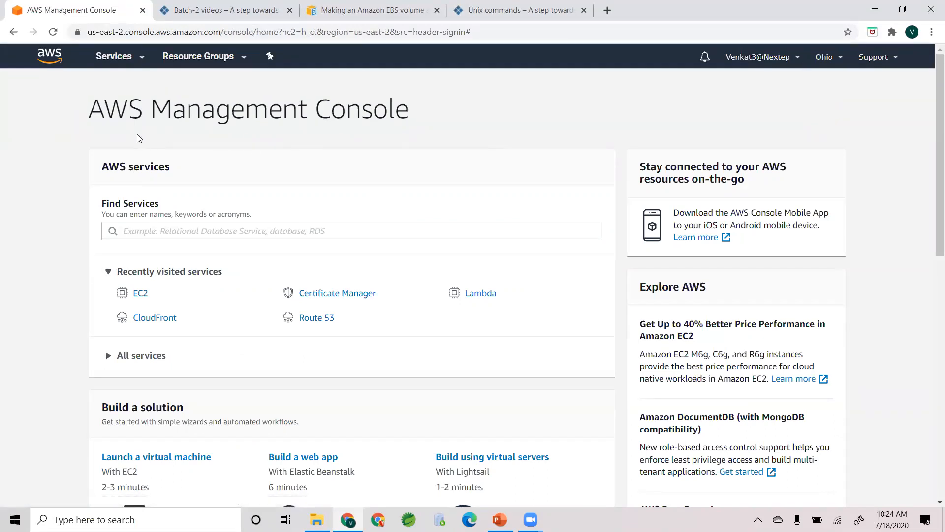
# Check the list of available AWS regions and open the EC2 service from the Compute category
pyautogui.click(837, 57)
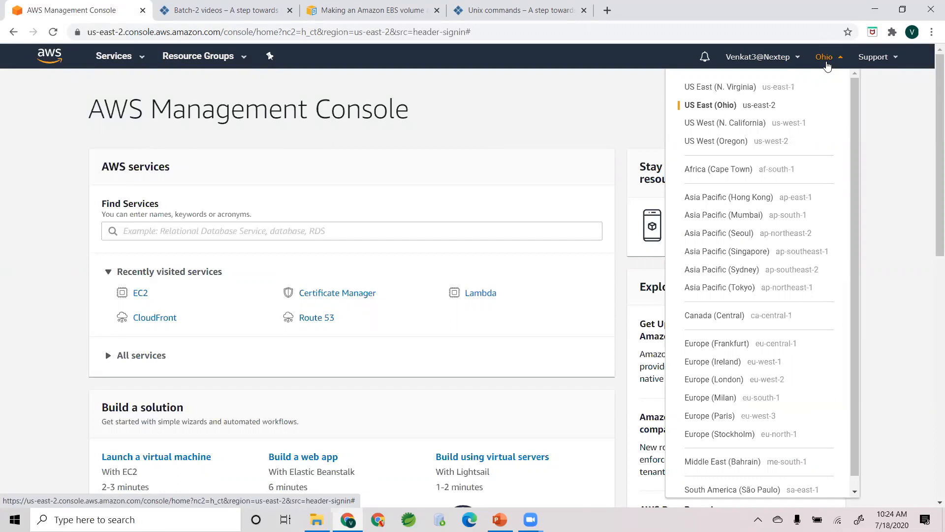
pyautogui.click(630, 78)
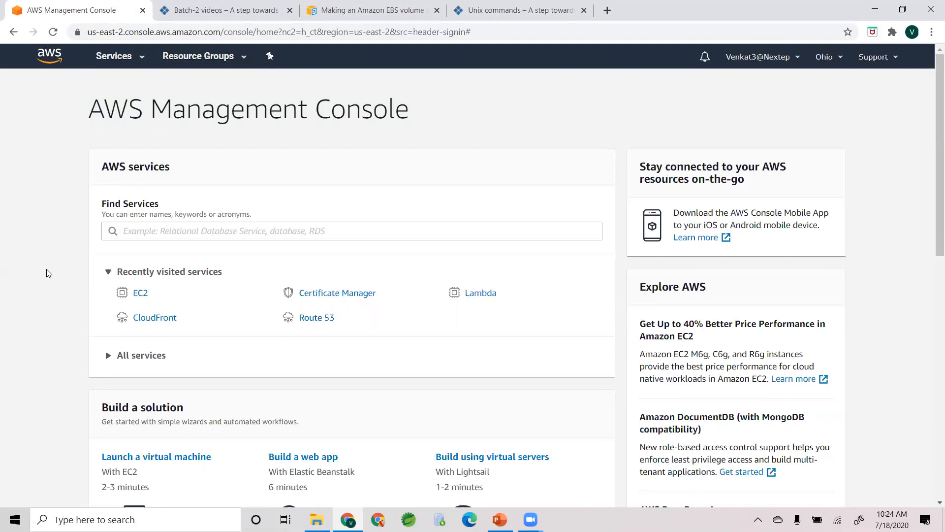
pyautogui.click(130, 60)
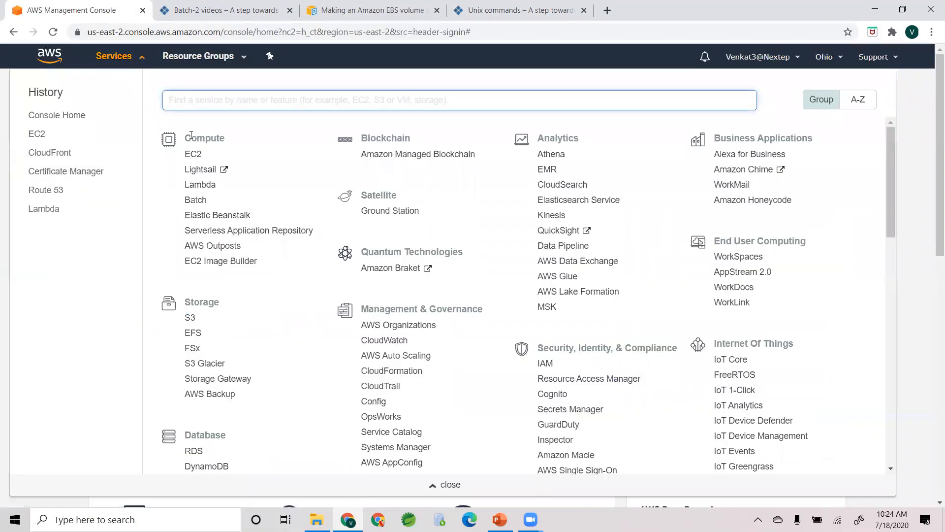
pyautogui.moveTo(191, 137); pyautogui.dragTo(234, 141)
pyautogui.click(235, 141)
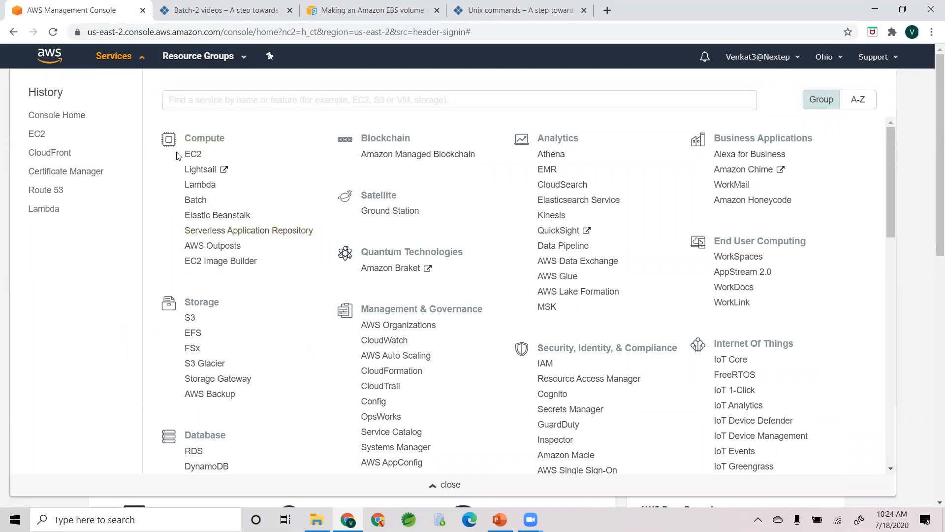
pyautogui.moveTo(178, 156); pyautogui.dragTo(204, 158)
pyautogui.click(206, 160)
pyautogui.click(193, 154)
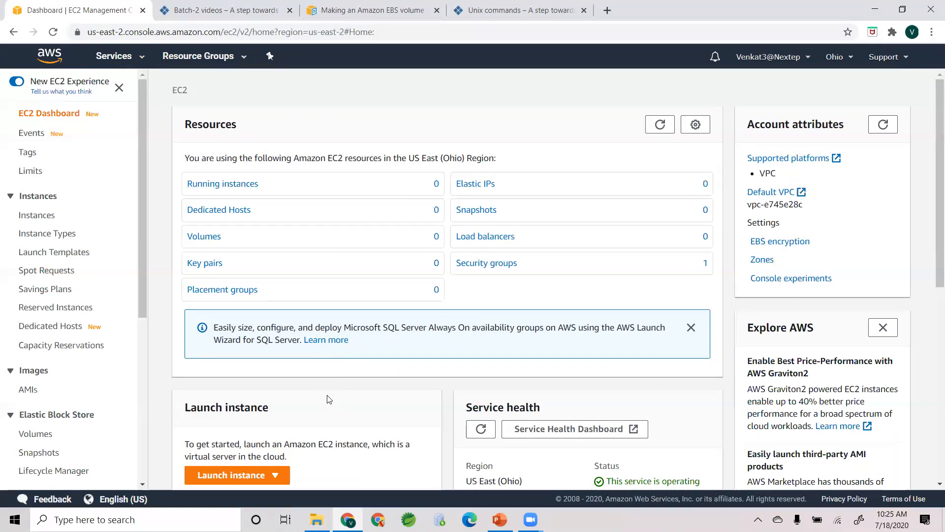
# Start launching a new EC2 instance from the EC2 dashboard
pyautogui.scroll(-1, 330, 402)
pyautogui.scroll(1, 329, 402)
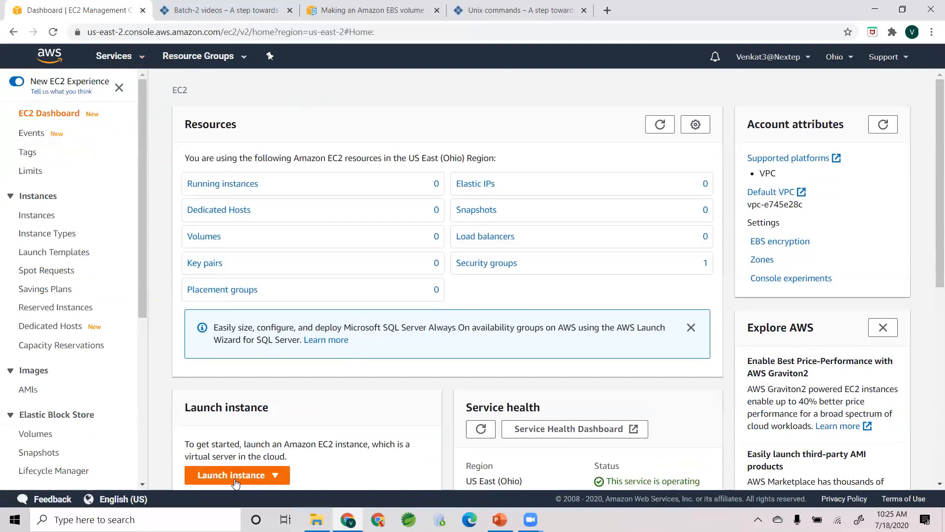
pyautogui.click(237, 474)
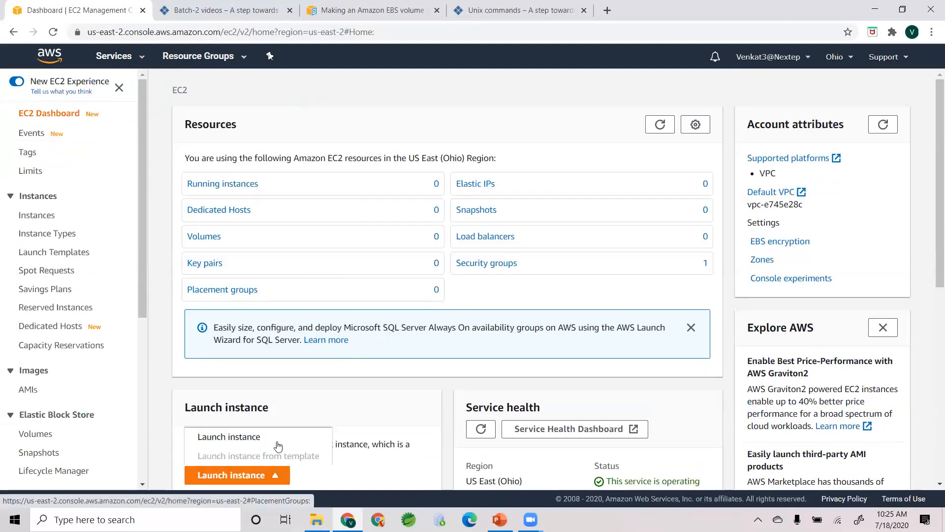
pyautogui.click(268, 440)
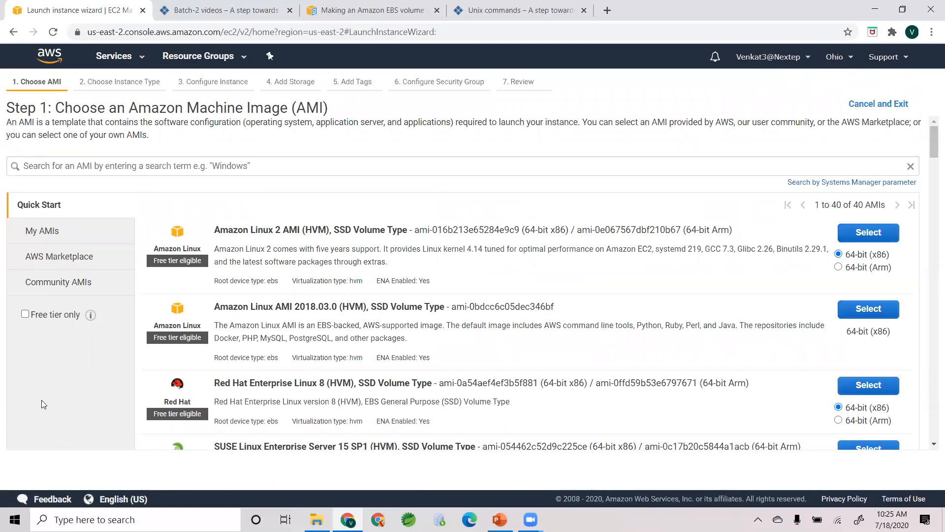
# Examine the quick-start machine images, comparing the Amazon Linux, Red Hat, SUSE, Ubuntu and Windows Server options
pyautogui.scroll(-4, 274, 369)
pyautogui.scroll(4, 274, 369)
pyautogui.scroll(-1, 170, 321)
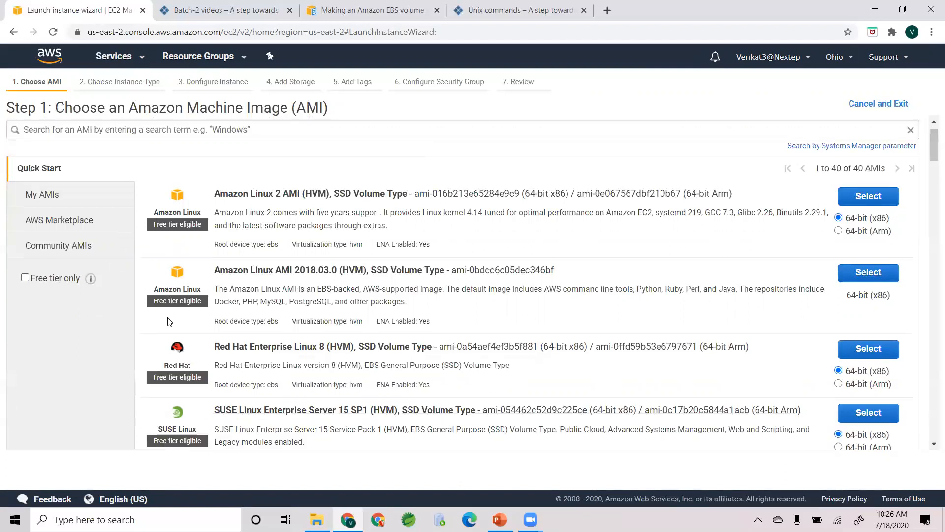
pyautogui.scroll(1, 170, 321)
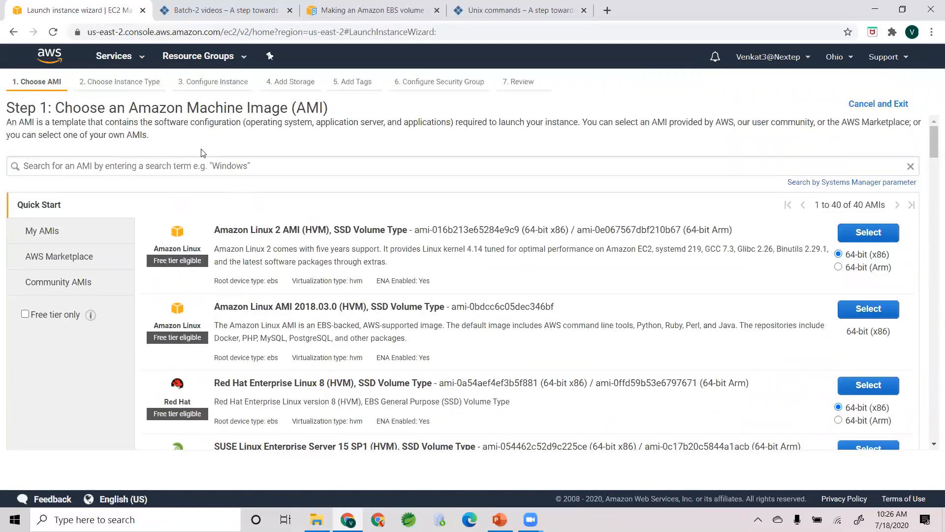
pyautogui.moveTo(215, 231); pyautogui.dragTo(281, 231)
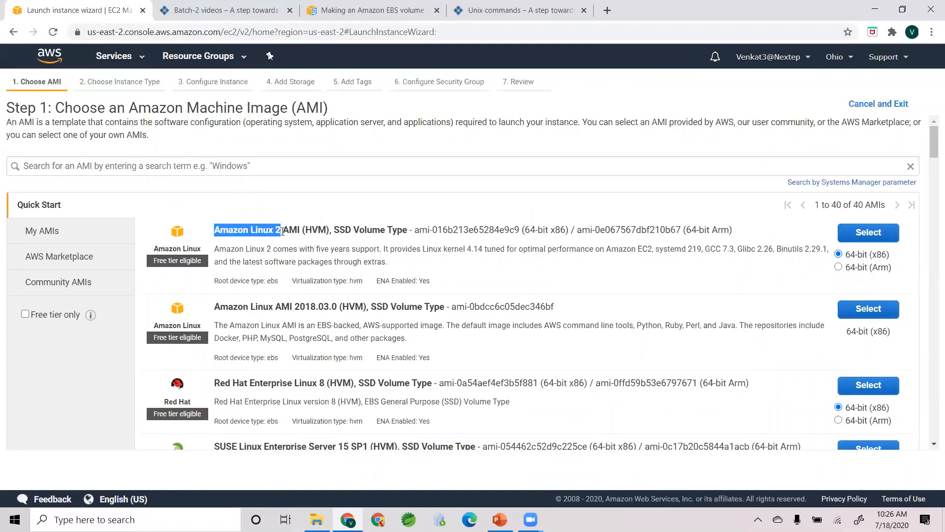
pyautogui.scroll(-4, 288, 278)
pyautogui.scroll(1, 288, 277)
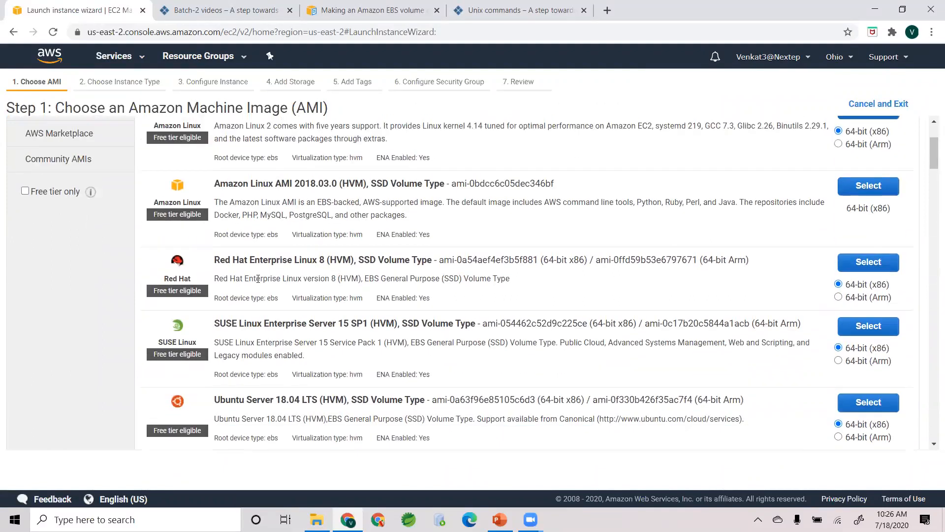
pyautogui.moveTo(212, 261); pyautogui.dragTo(306, 257)
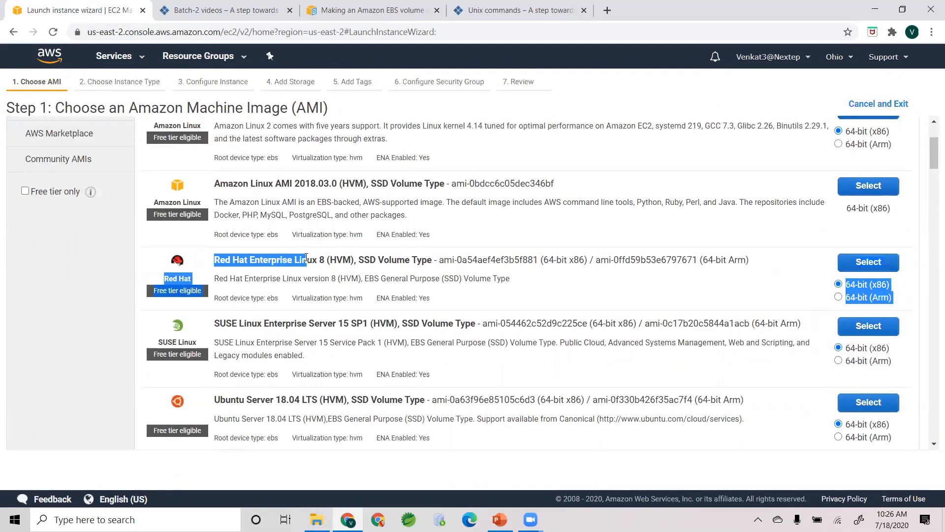
pyautogui.scroll(2, 208, 248)
pyautogui.click(208, 248)
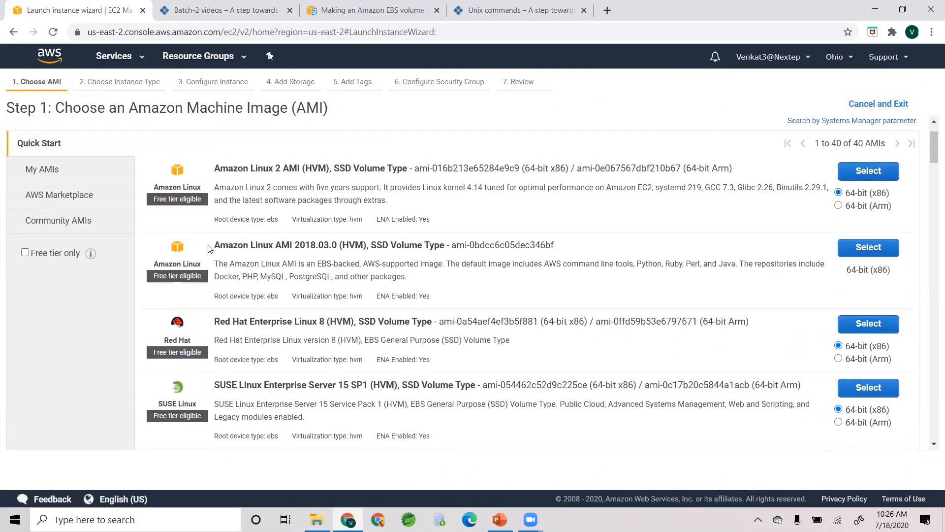
pyautogui.moveTo(209, 248); pyautogui.dragTo(280, 247)
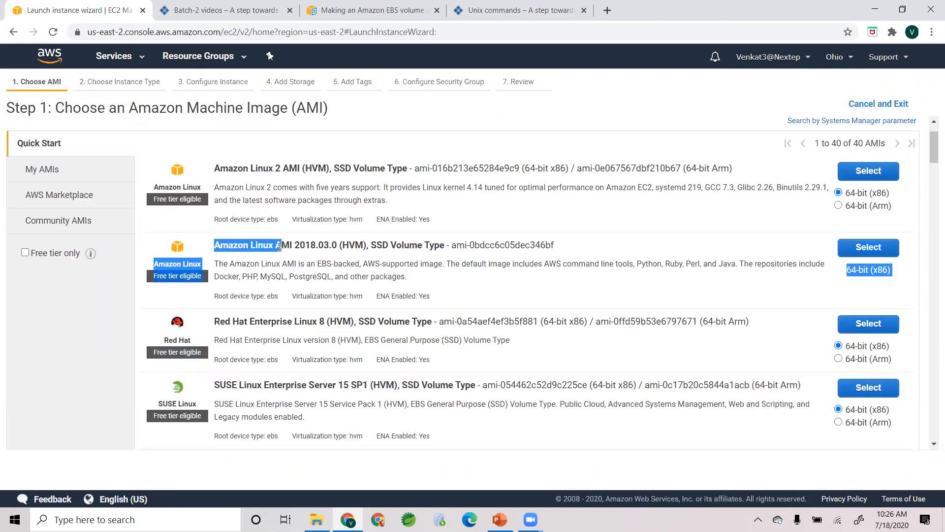
pyautogui.scroll(-3, 279, 247)
pyautogui.click(200, 264)
pyautogui.scroll(-1, 303, 266)
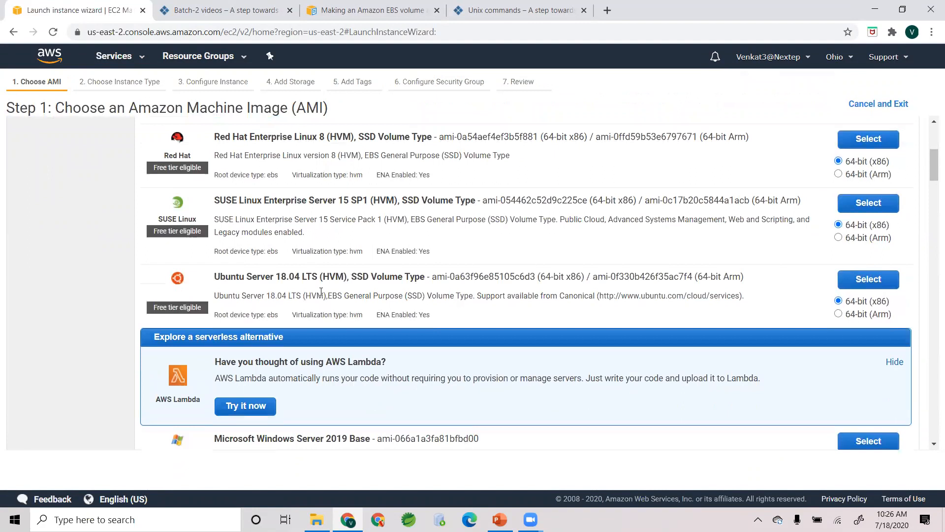
pyautogui.scroll(-3, 320, 292)
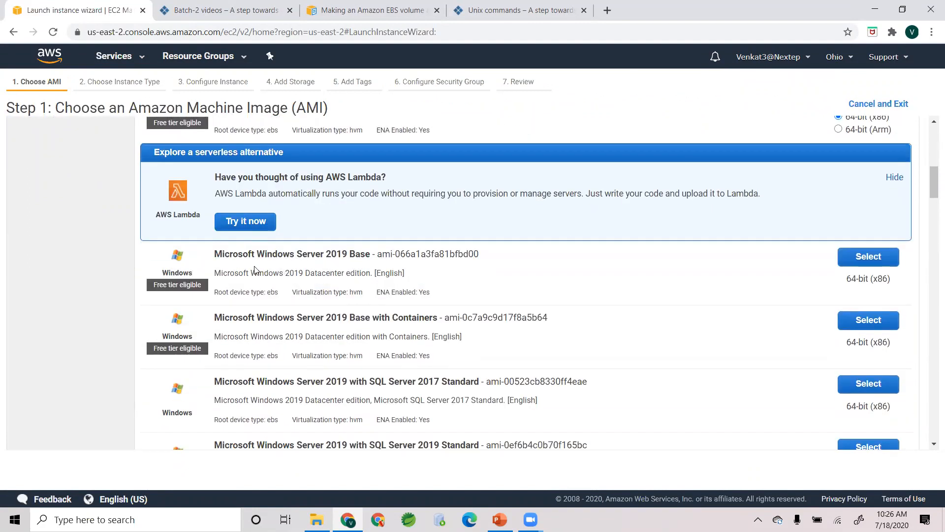
pyautogui.scroll(-3, 321, 270)
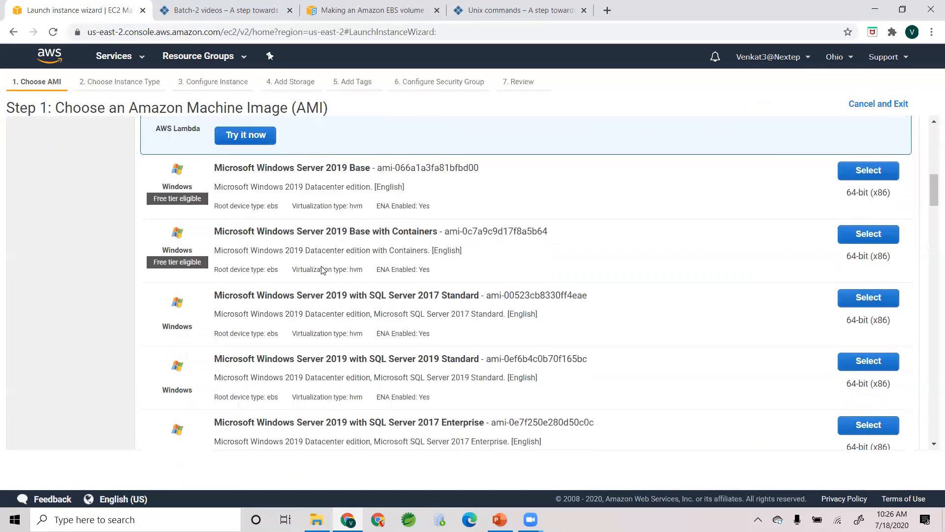
pyautogui.scroll(2, 272, 294)
pyautogui.scroll(10, 272, 295)
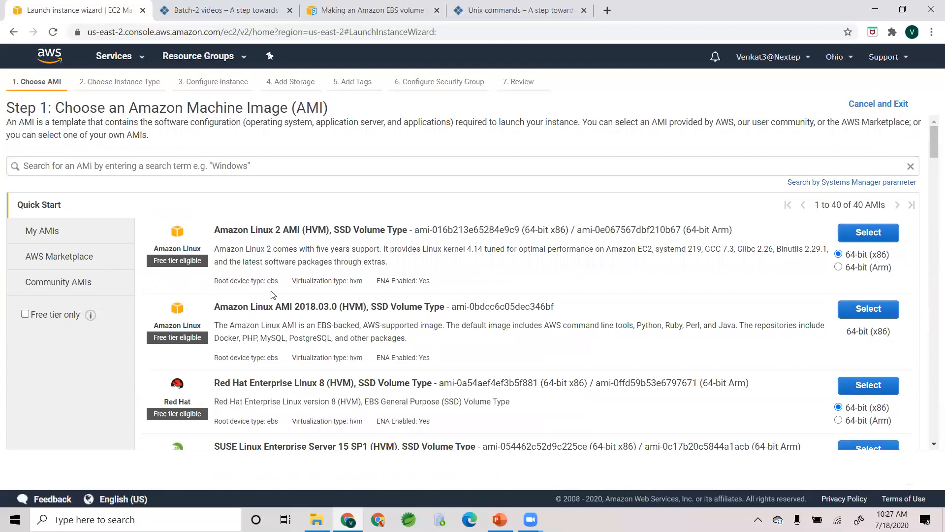
# Limit the machine image list to free tier only and look through the remaining images
pyautogui.click(25, 314)
pyautogui.scroll(-5, 179, 291)
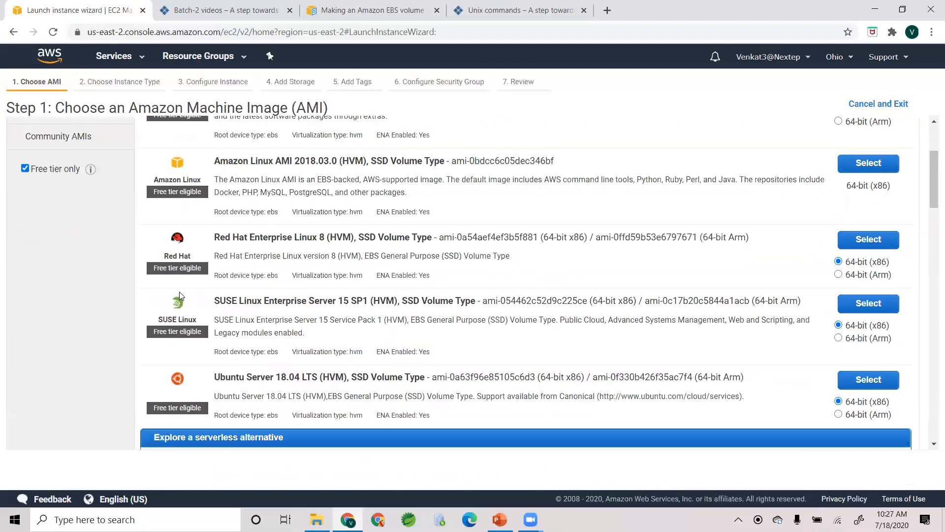
pyautogui.scroll(-5, 181, 295)
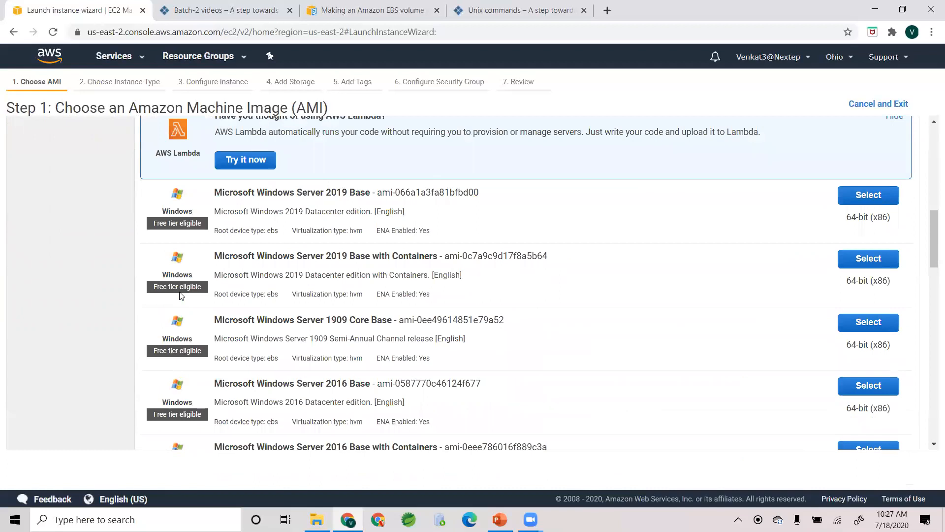
pyautogui.scroll(10, 181, 296)
# Examine the name and description of the Amazon Linux 2 AMI entry
pyautogui.moveTo(210, 231); pyautogui.dragTo(301, 230)
pyautogui.click(288, 230)
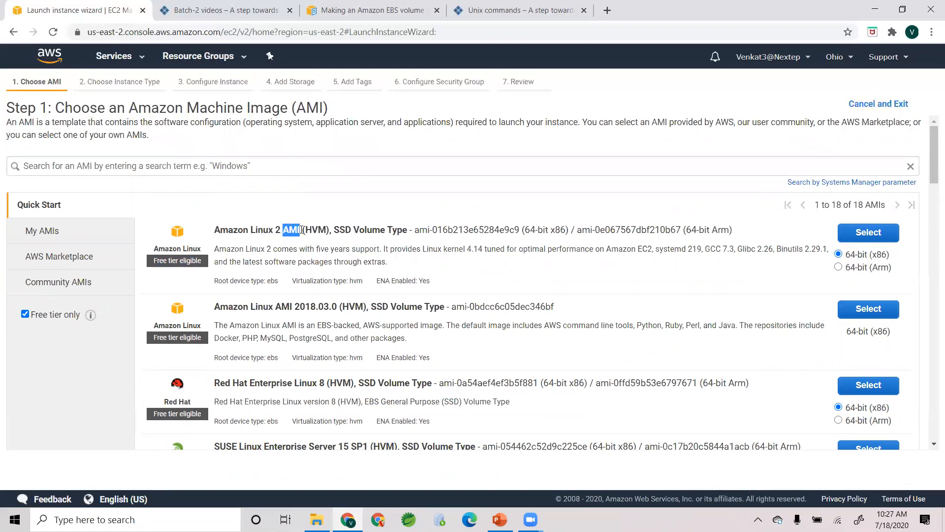
pyautogui.click(298, 244)
pyautogui.moveTo(301, 230)
pyautogui.mouseDown()
pyautogui.moveTo(286, 228)
pyautogui.moveTo(299, 229)
pyautogui.mouseUp()
pyautogui.click(286, 226)
pyautogui.click(288, 217)
pyautogui.moveTo(215, 229); pyautogui.dragTo(283, 229)
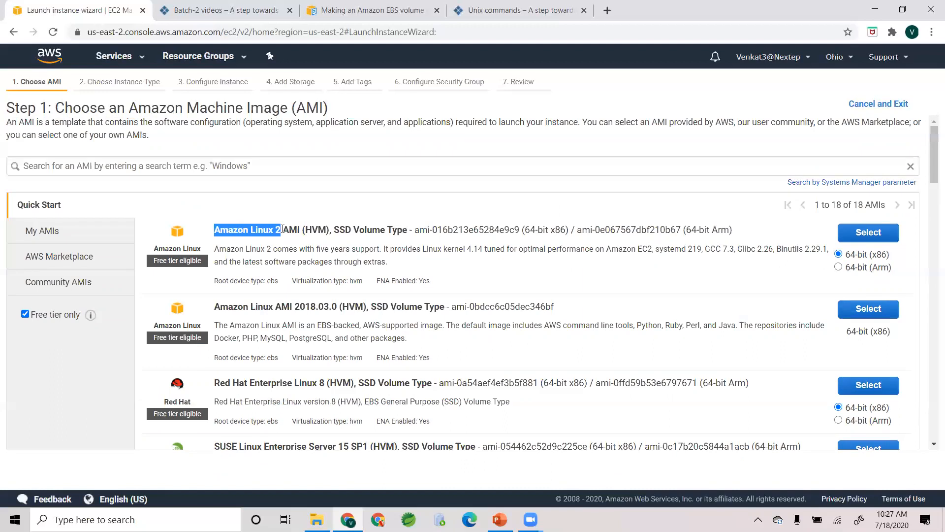
pyautogui.click(249, 215)
pyautogui.moveTo(215, 230); pyautogui.dragTo(276, 224)
pyautogui.click(279, 225)
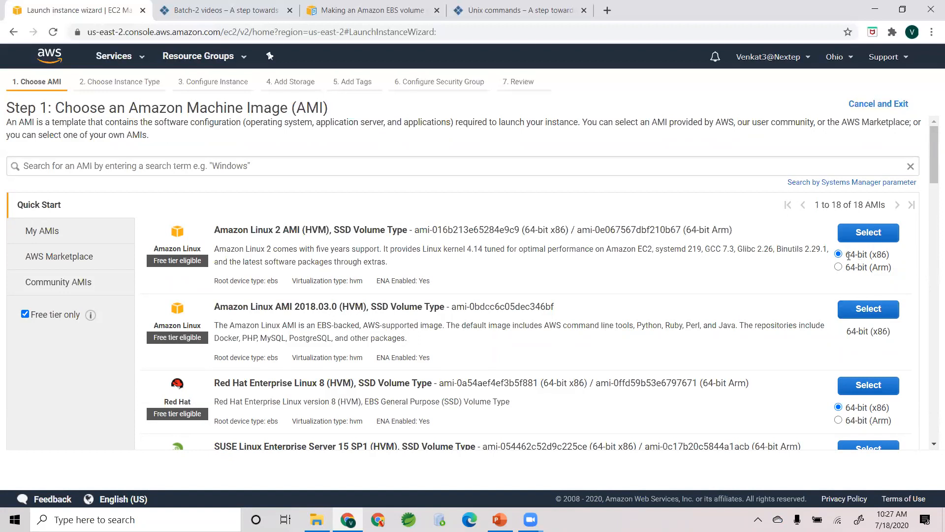
# Choose the Amazon Linux 2 AMI (HVM), SSD Volume Type, with 64-bit (x86) architecture for the instance
pyautogui.moveTo(846, 255); pyautogui.dragTo(897, 257)
pyautogui.click(897, 257)
pyautogui.moveTo(273, 230); pyautogui.dragTo(250, 228)
pyautogui.click(242, 224)
pyautogui.scroll(-2, 213, 383)
pyautogui.scroll(1, 219, 381)
pyautogui.scroll(1, 222, 382)
pyautogui.click(879, 234)
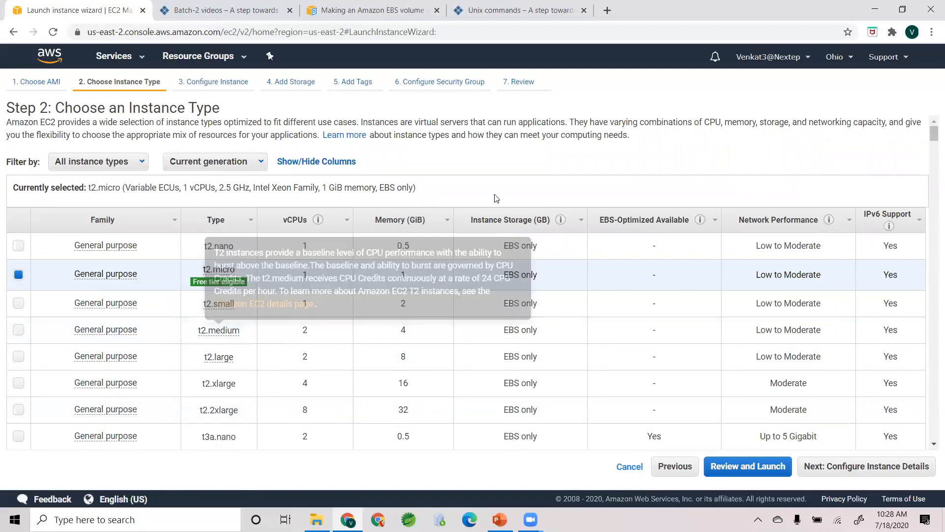
# Look through the instance type list, comparing the general purpose, compute optimized and memory optimized families
pyautogui.scroll(-1, 522, 167)
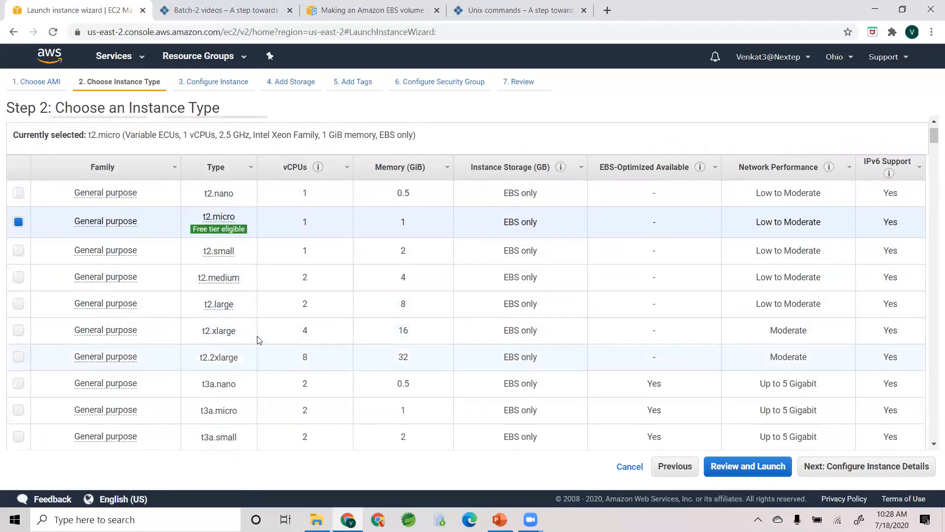
pyautogui.scroll(1, 236, 281)
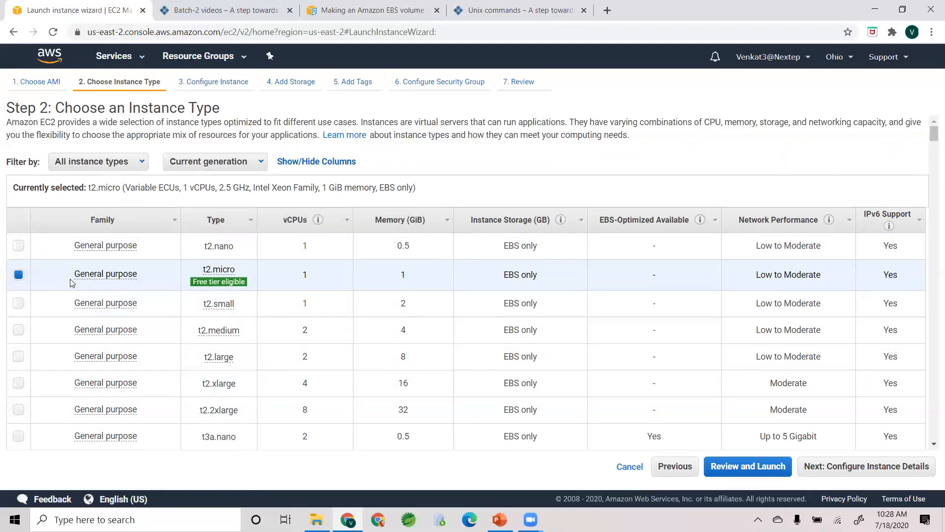
pyautogui.scroll(-15, 71, 283)
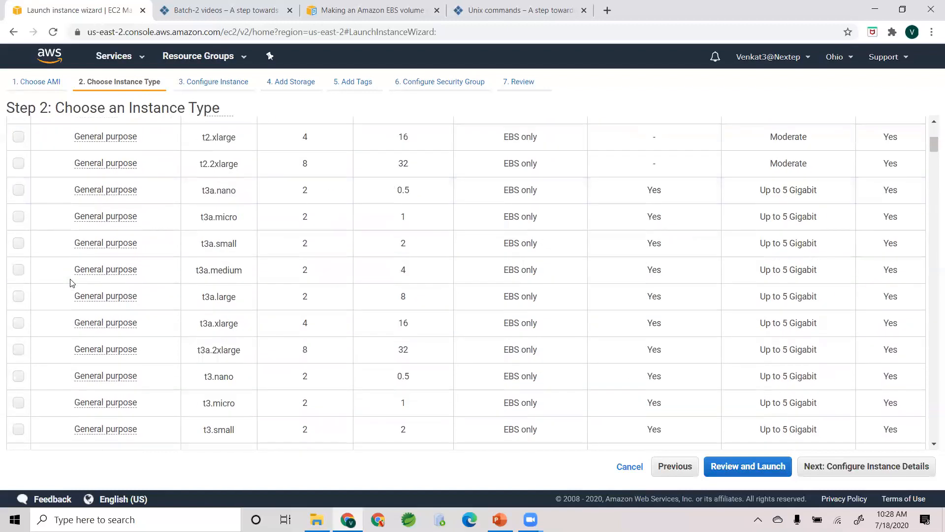
pyautogui.scroll(-20, 72, 283)
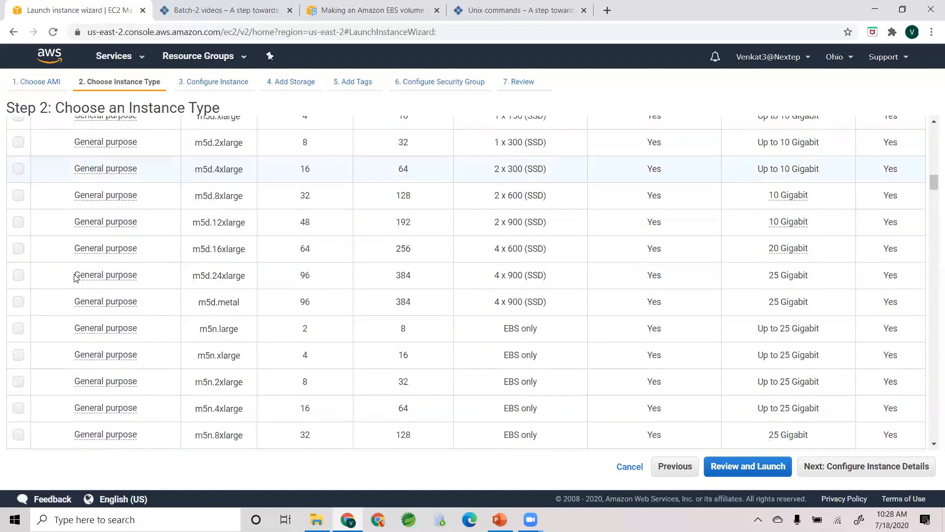
pyautogui.scroll(-5, 77, 279)
pyautogui.scroll(5, 76, 275)
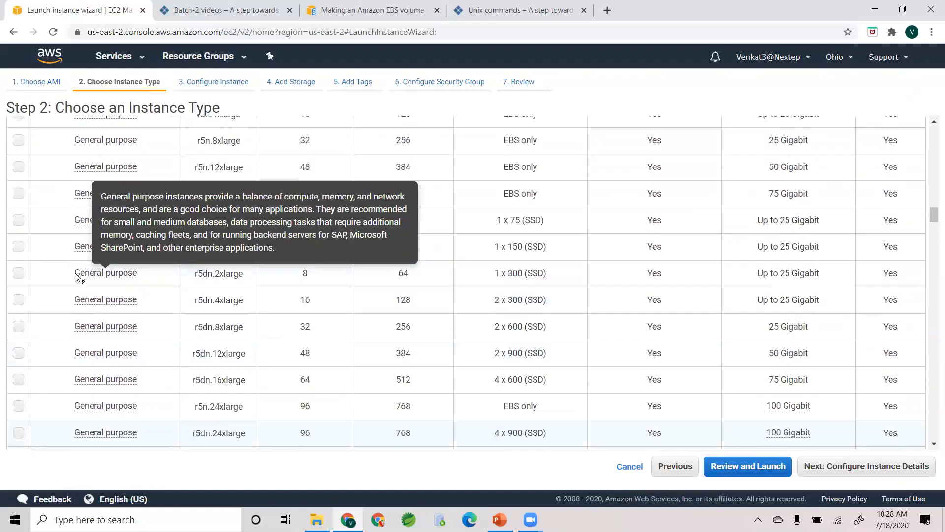
pyautogui.moveTo(932, 210); pyautogui.dragTo(932, 284)
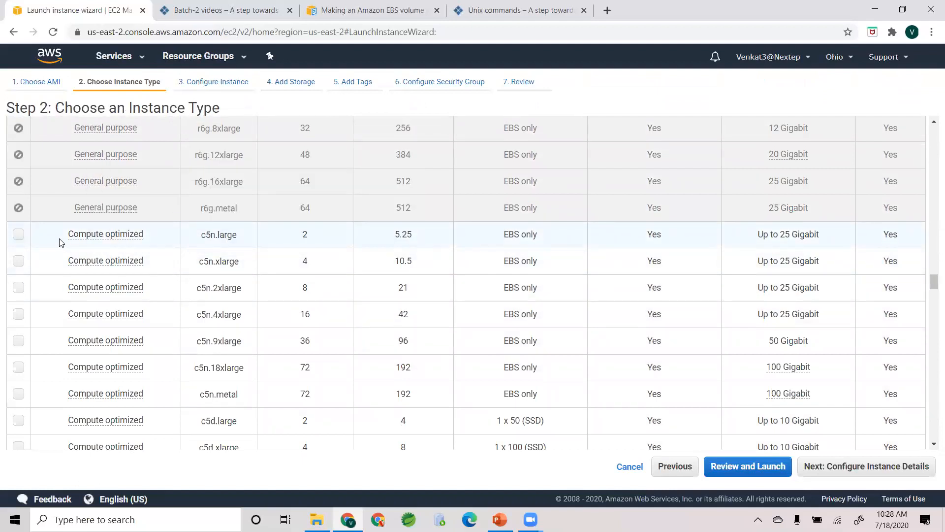
pyautogui.moveTo(932, 283); pyautogui.dragTo(930, 354)
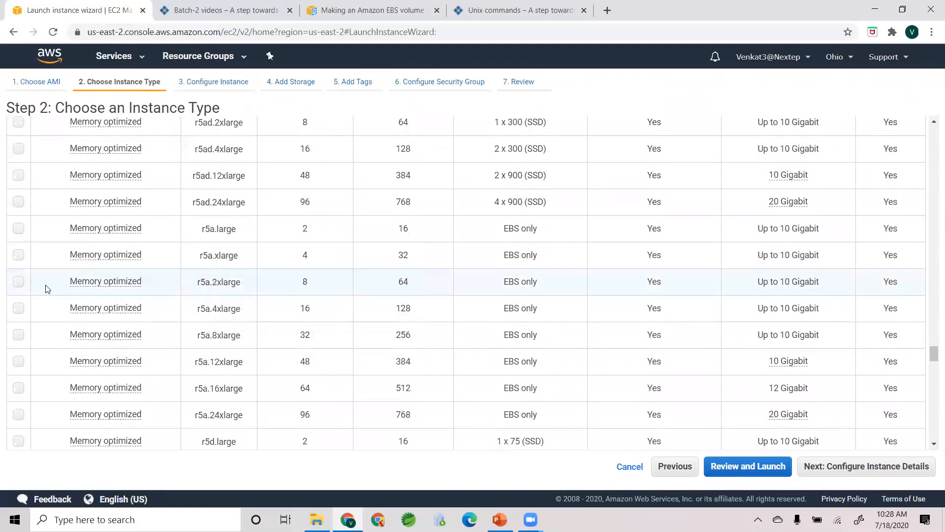
pyautogui.moveTo(932, 359); pyautogui.dragTo(932, 127)
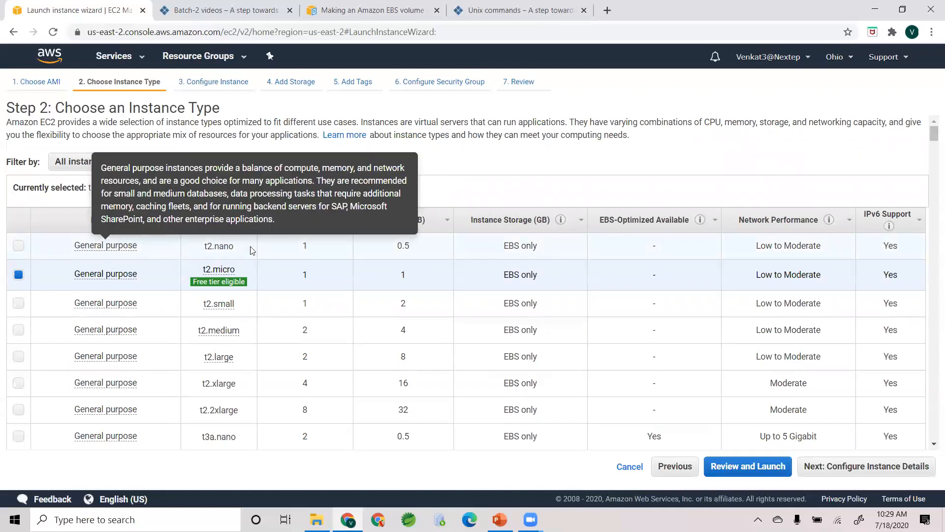
# Examine the type names and sizes across the instance families, from the t2 types through the m5, r5 and c5 series
pyautogui.moveTo(197, 275)
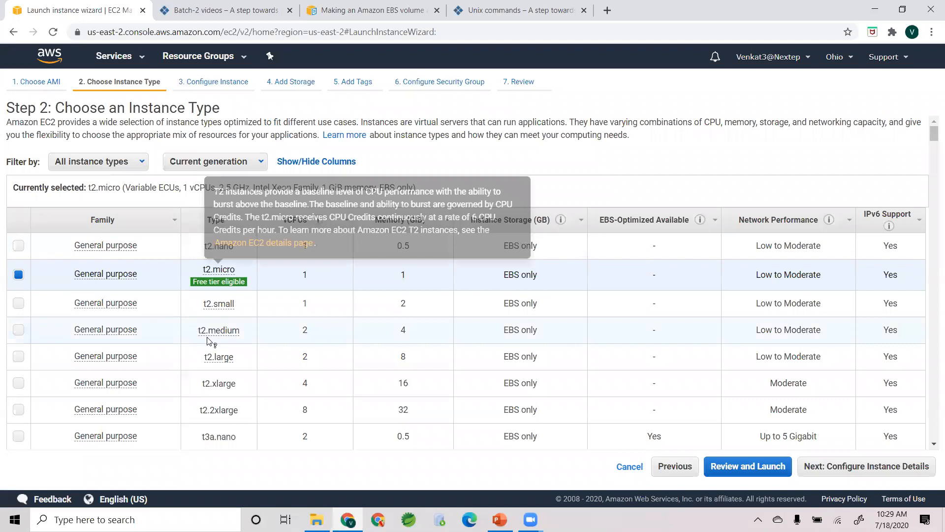
pyautogui.scroll(-1, 211, 353)
pyautogui.scroll(-10, 211, 350)
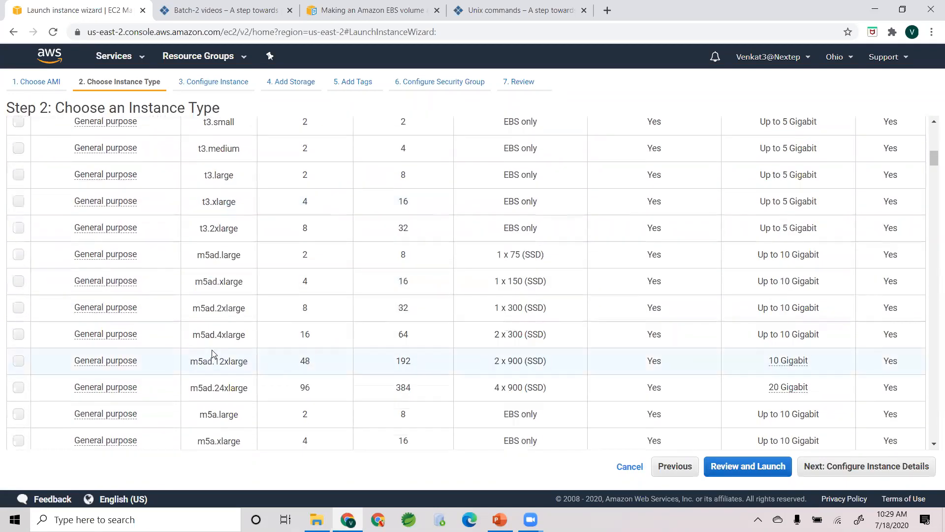
pyautogui.scroll(-2, 211, 351)
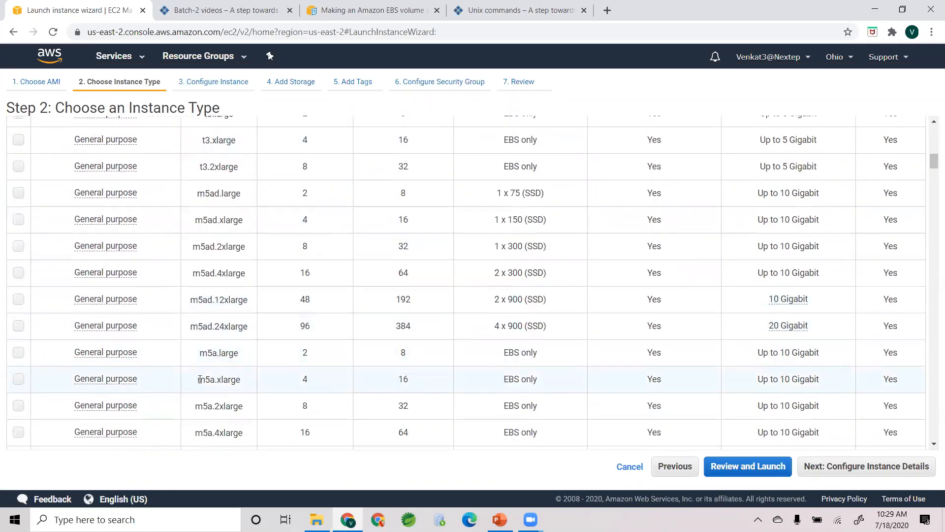
pyautogui.scroll(-5, 199, 378)
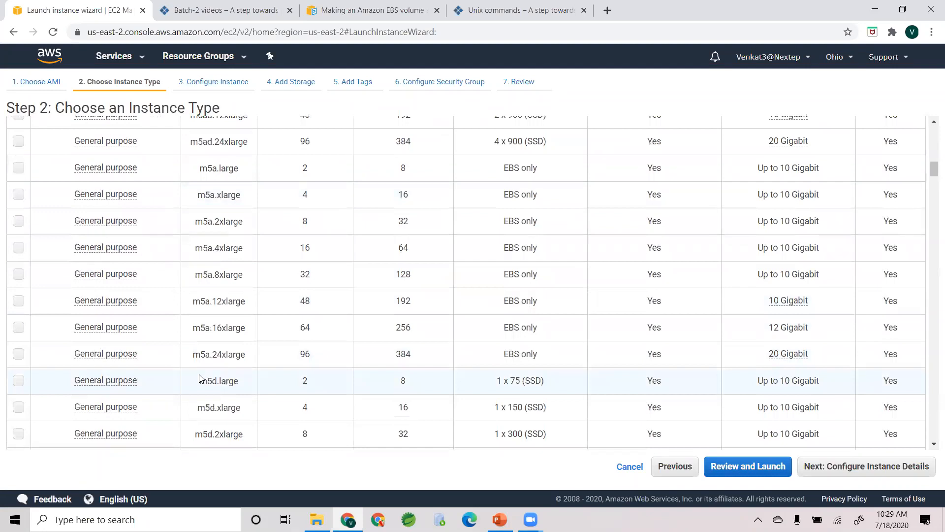
pyautogui.scroll(-20, 201, 372)
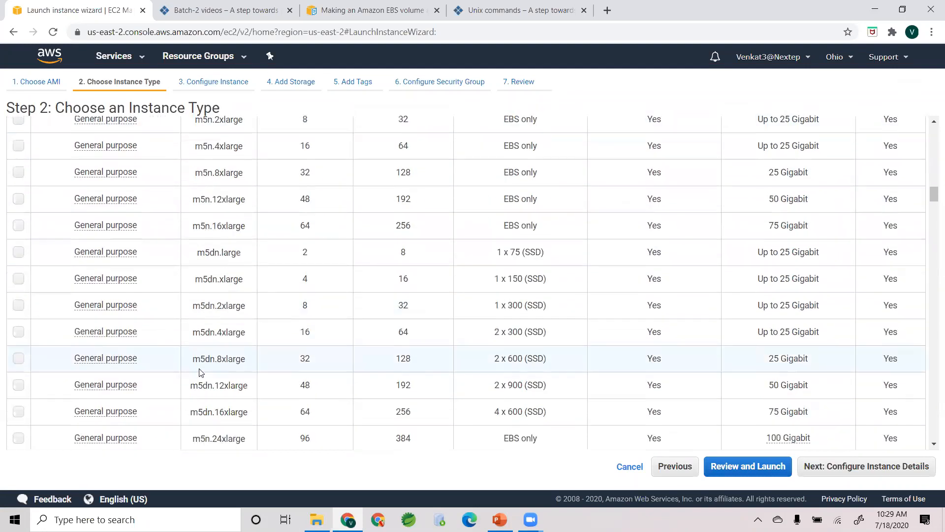
pyautogui.scroll(-7, 203, 363)
pyautogui.scroll(2, 203, 363)
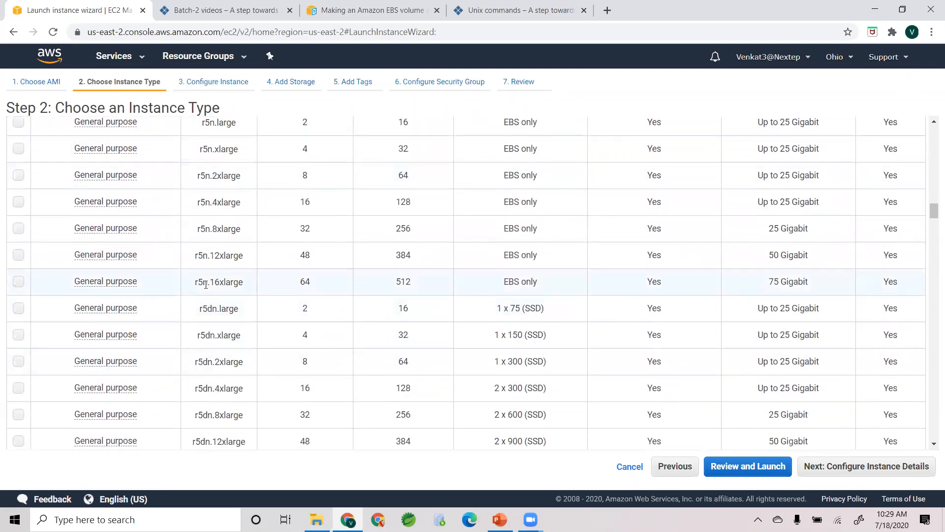
pyautogui.scroll(-20, 205, 285)
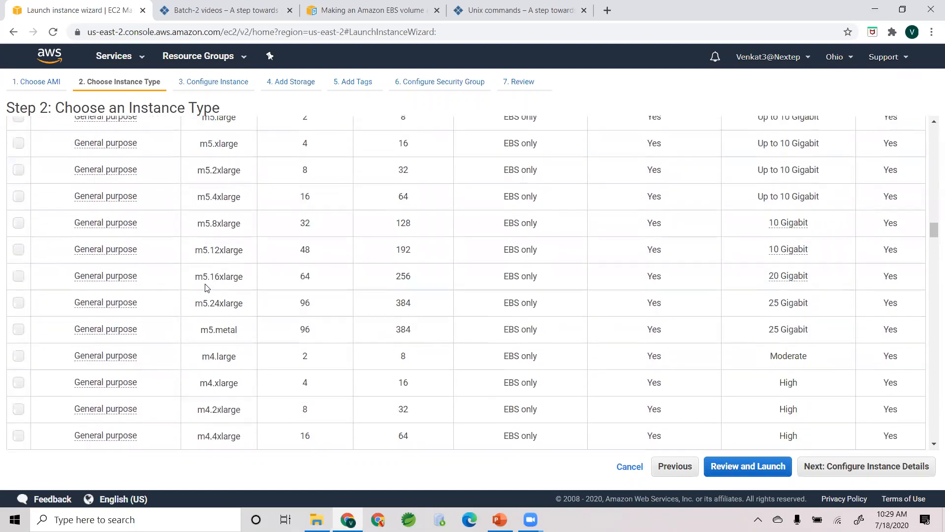
pyautogui.scroll(-10, 206, 284)
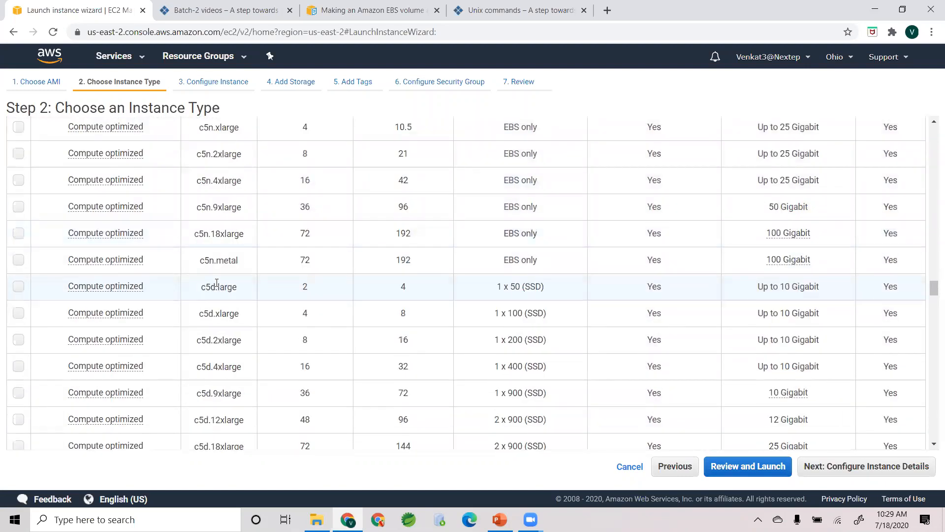
pyautogui.moveTo(933, 289); pyautogui.dragTo(932, 127)
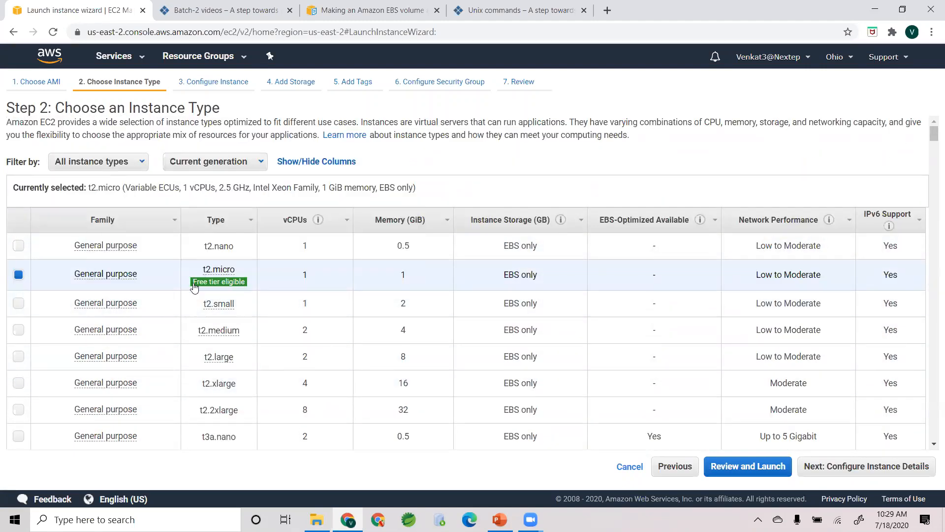
# Review the t2.micro type's vCPU, memory and storage, keep it selected, and continue to configuring the instance details
pyautogui.moveTo(196, 291)
pyautogui.doubleClick(309, 280)
pyautogui.doubleClick(407, 276)
pyautogui.click(411, 279)
pyautogui.doubleClick(510, 275)
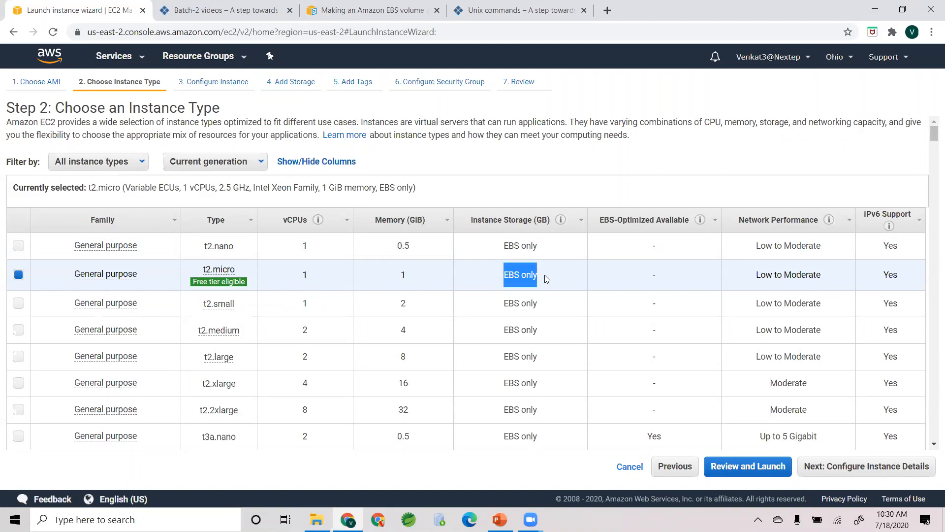
pyautogui.click(546, 279)
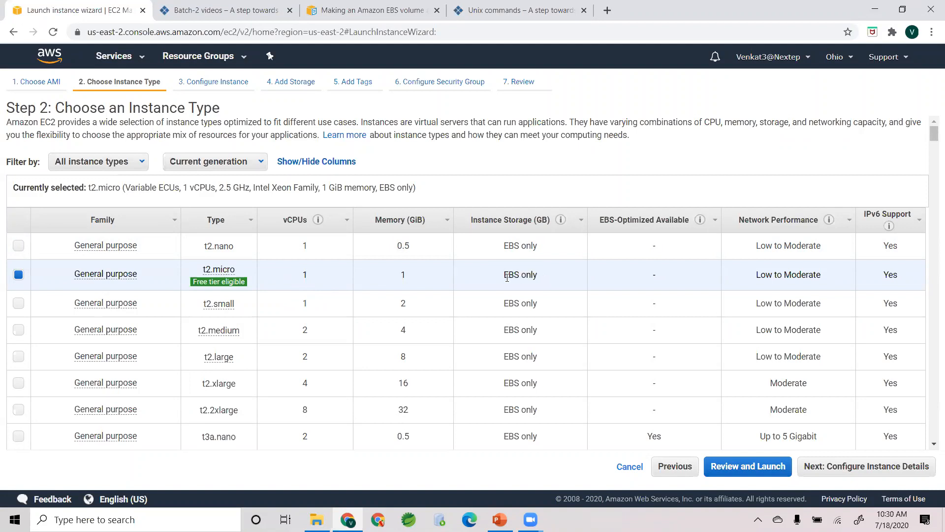
pyautogui.moveTo(503, 275); pyautogui.dragTo(517, 277)
pyautogui.click(537, 282)
pyautogui.click(838, 467)
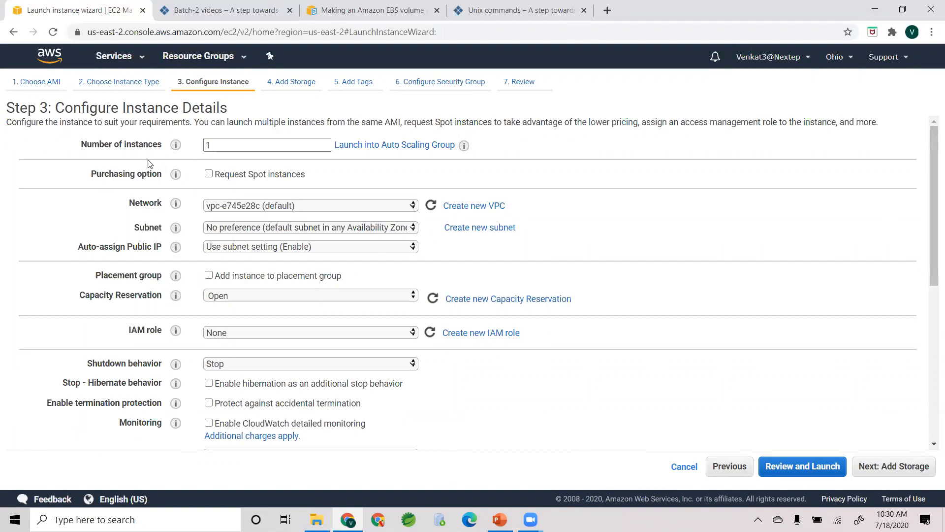
# Examine the number of instances, network and subnet settings in the instance details
pyautogui.doubleClick(249, 145)
pyautogui.scroll(-2, 95, 322)
pyautogui.scroll(2, 97, 320)
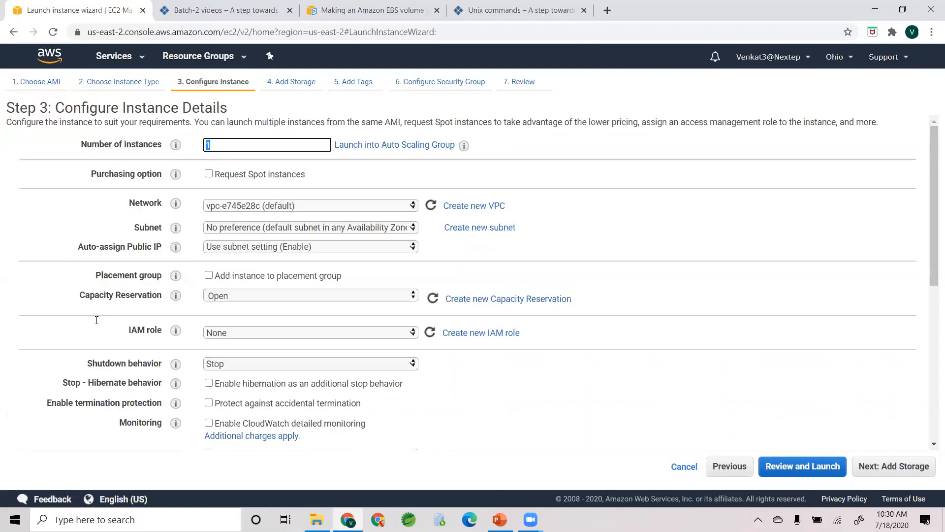
pyautogui.moveTo(125, 204); pyautogui.dragTo(160, 204)
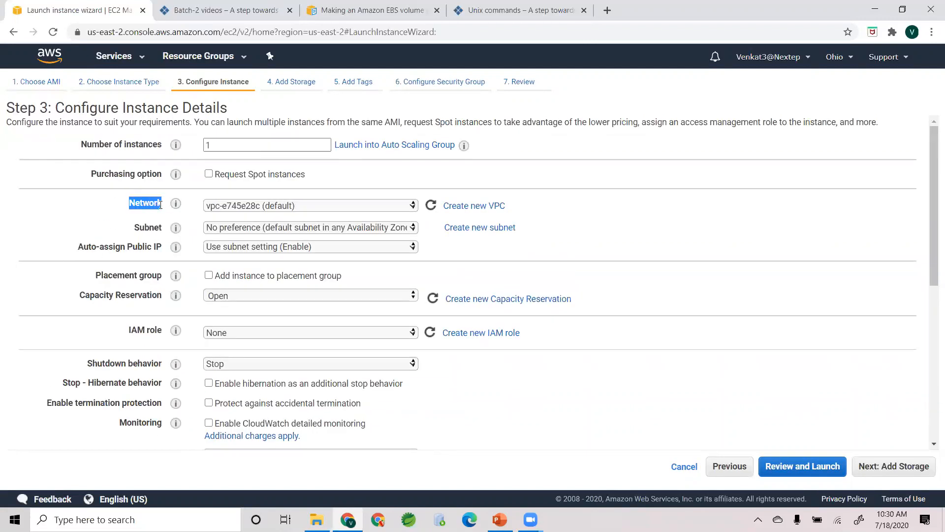
pyautogui.click(514, 177)
pyautogui.moveTo(135, 229); pyautogui.dragTo(159, 229)
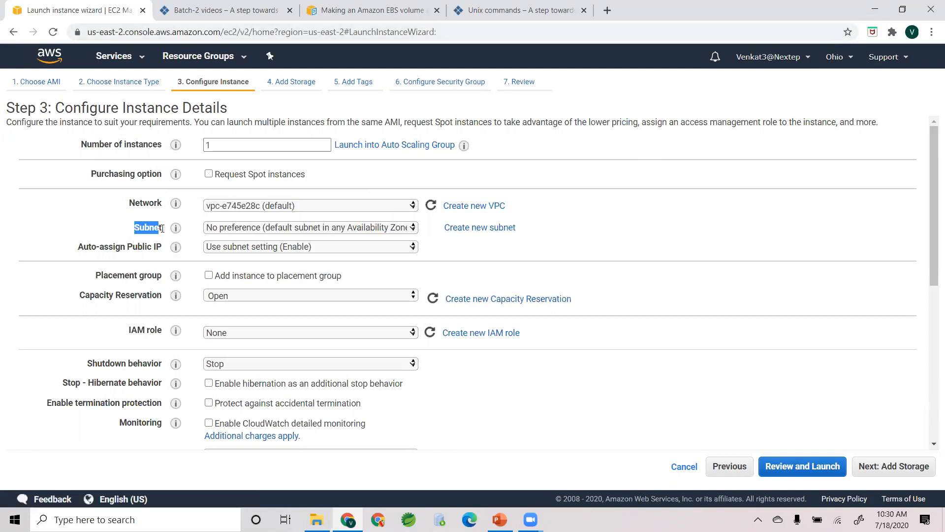
# Try the default subnet in us-east-2a for the instance and restore the subnet to No preference
pyautogui.click(225, 228)
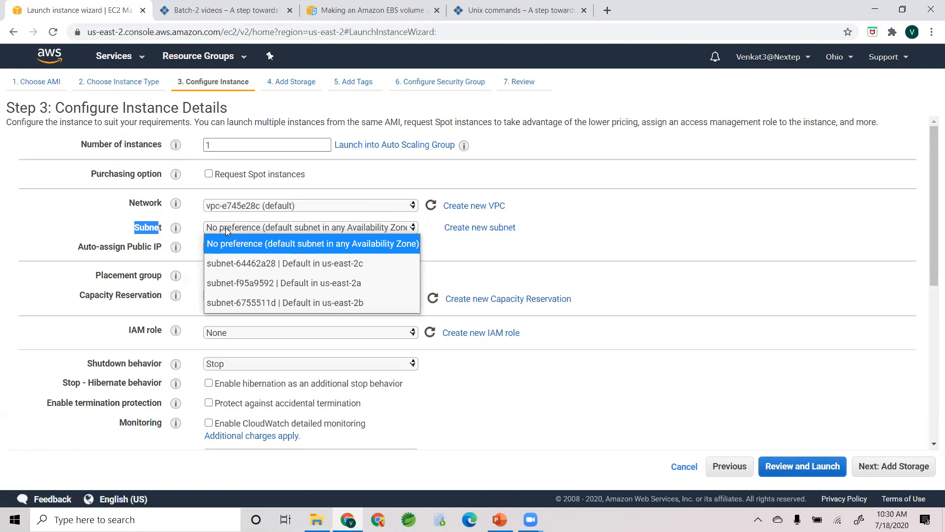
pyautogui.click(357, 286)
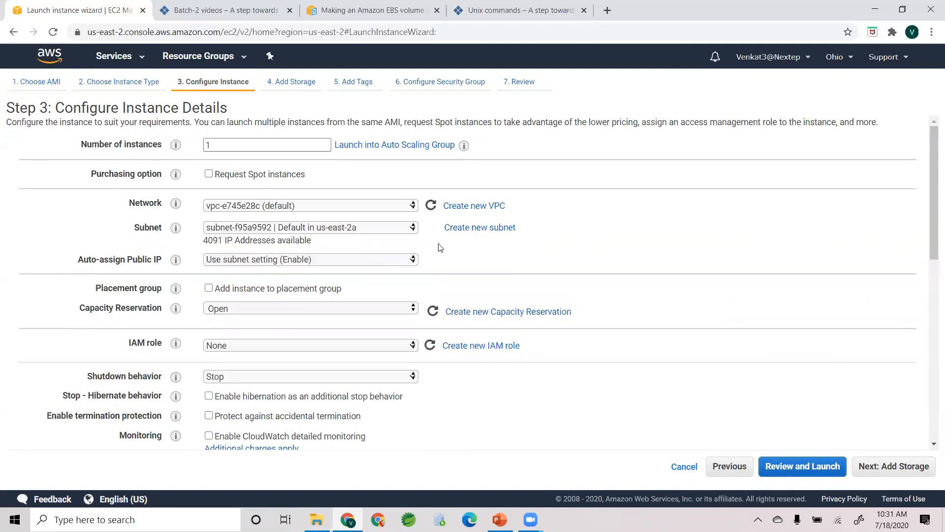
pyautogui.click(385, 229)
pyautogui.click(375, 244)
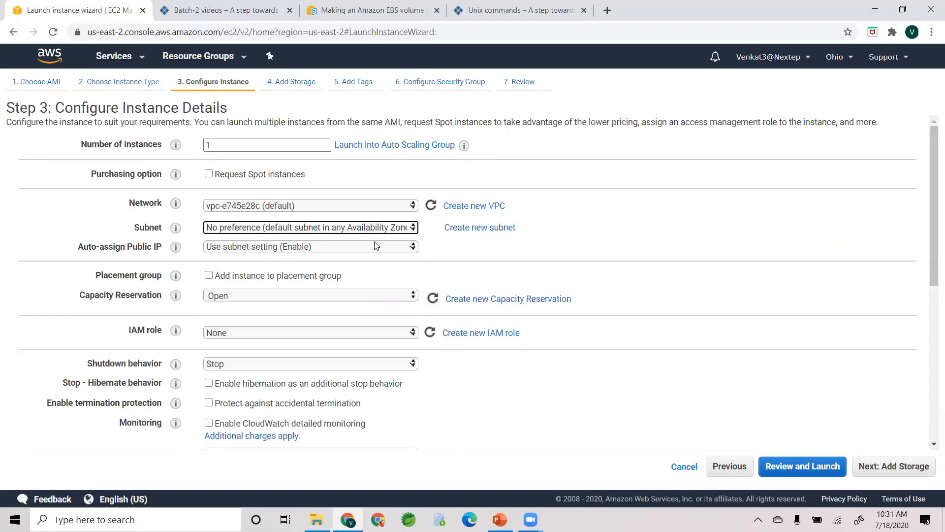
pyautogui.click(473, 253)
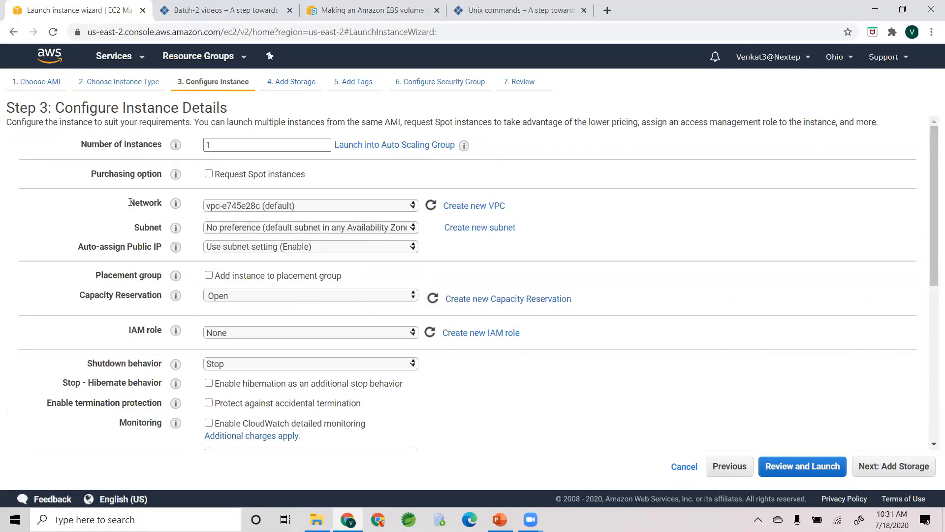
# Check the available networks, keeping the default VPC, and examine the Subnet and Auto-assign Public IP settings
pyautogui.click(248, 206)
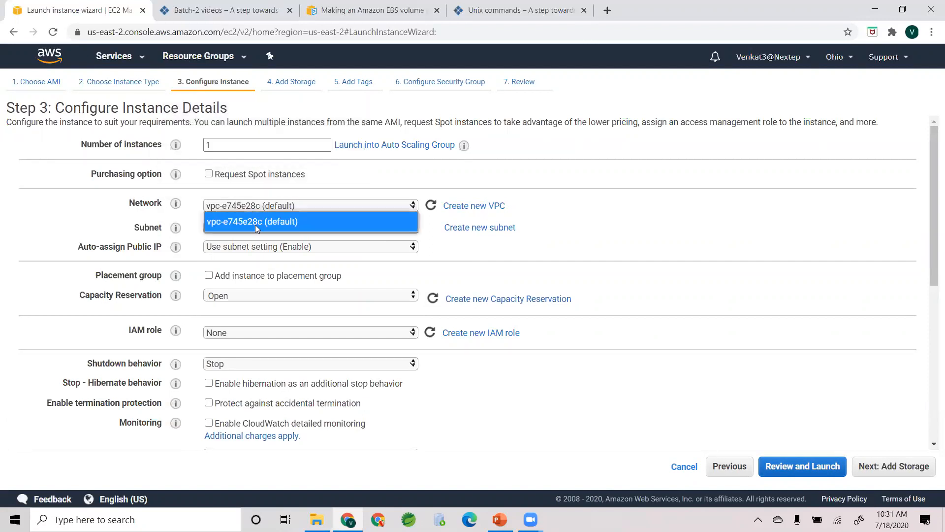
pyautogui.click(255, 223)
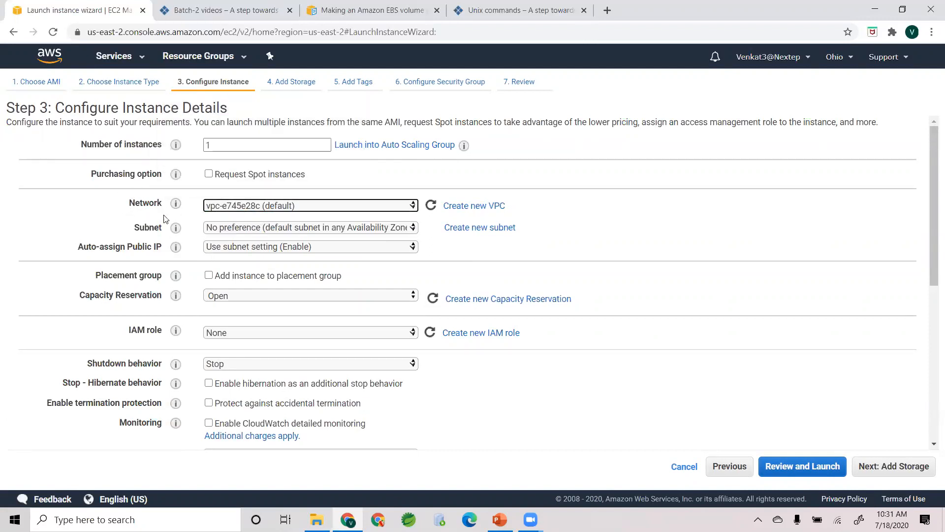
pyautogui.click(542, 206)
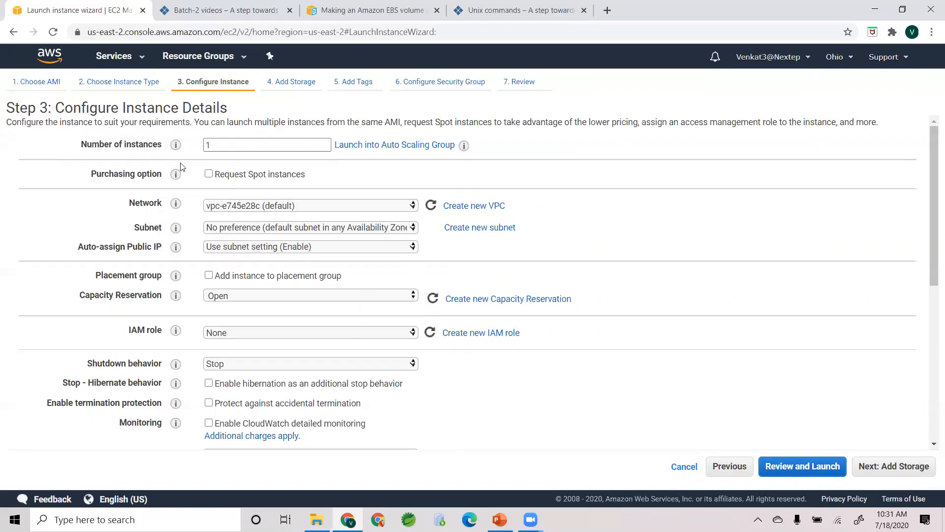
pyautogui.moveTo(129, 202); pyautogui.dragTo(162, 227)
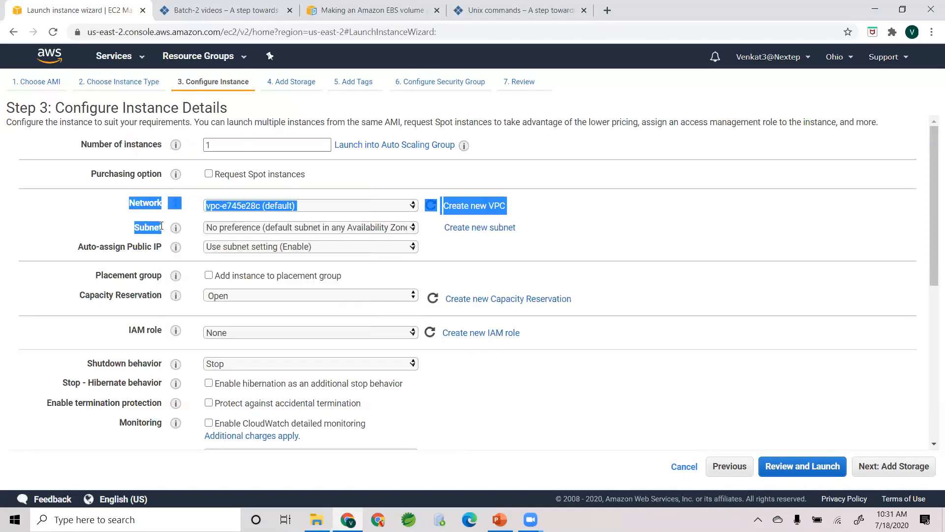
pyautogui.click(123, 218)
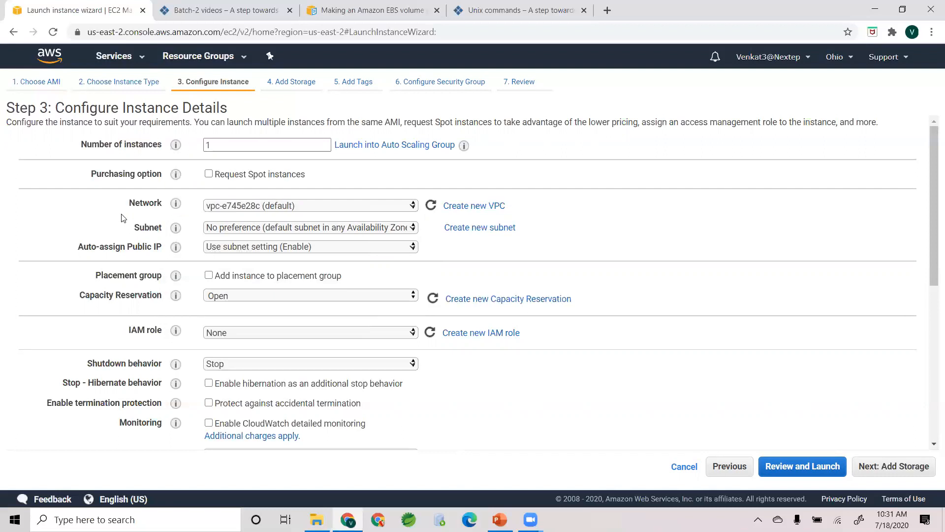
pyautogui.moveTo(79, 246); pyautogui.dragTo(163, 253)
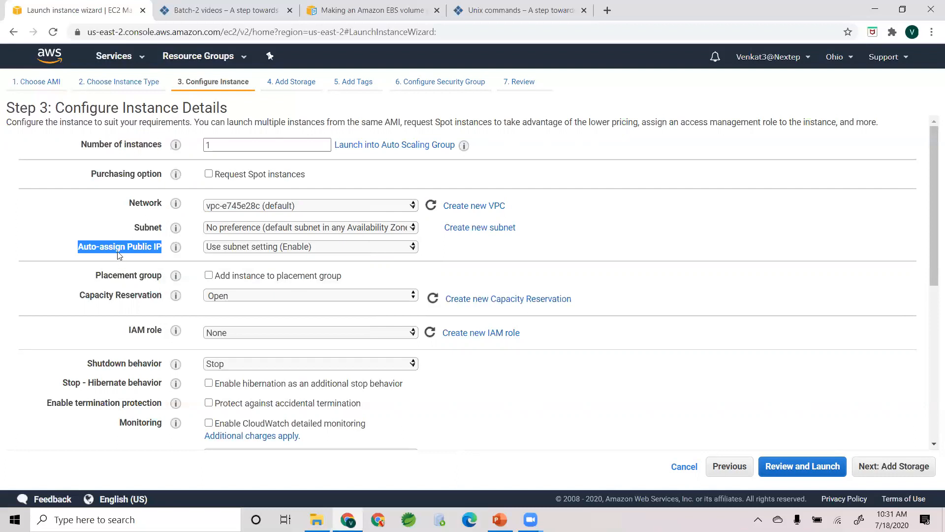
pyautogui.click(65, 240)
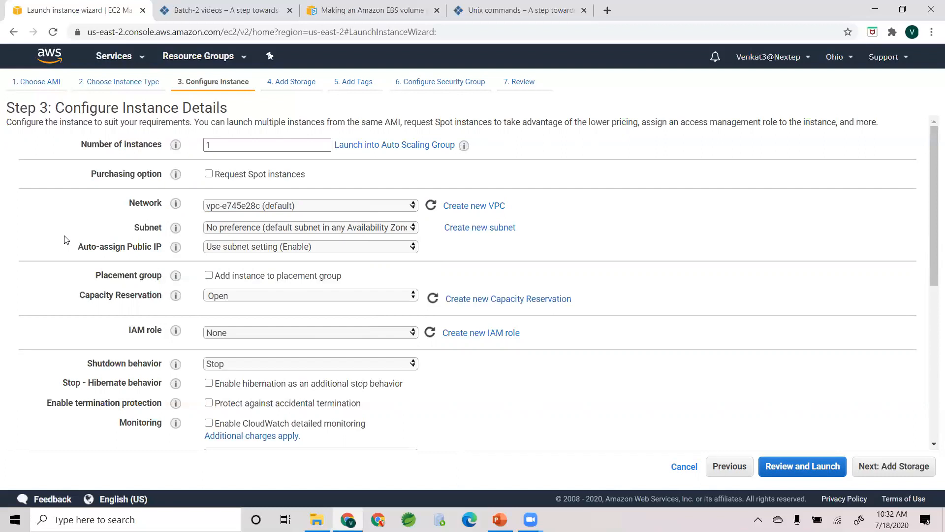
pyautogui.moveTo(83, 247); pyautogui.dragTo(162, 241)
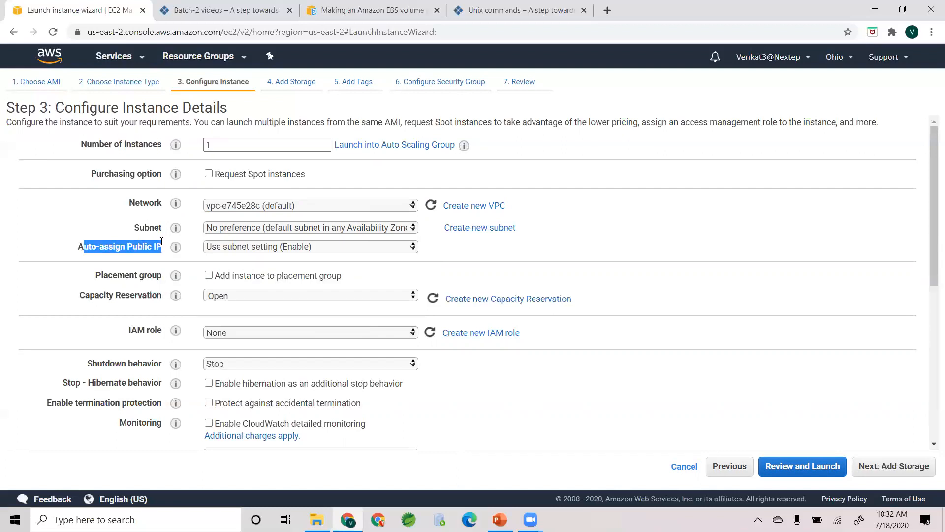
# Try disabling Auto-assign Public IP for the instance and restore it to Use subnet setting (Enable)
pyautogui.click(161, 241)
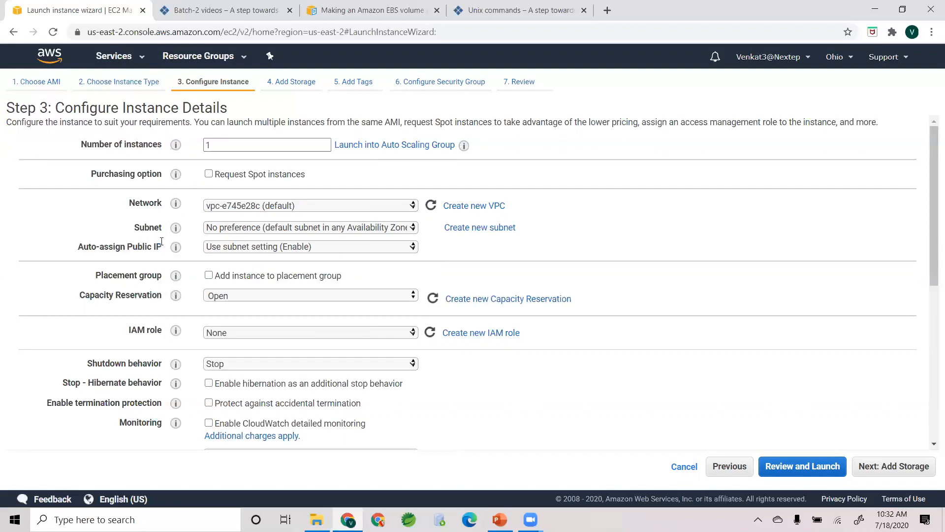
pyautogui.click(291, 251)
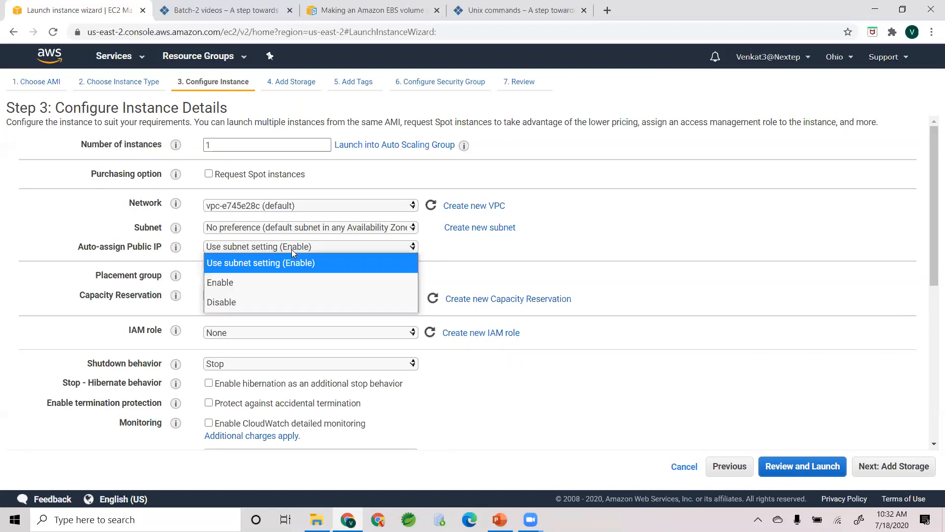
pyautogui.click(242, 293)
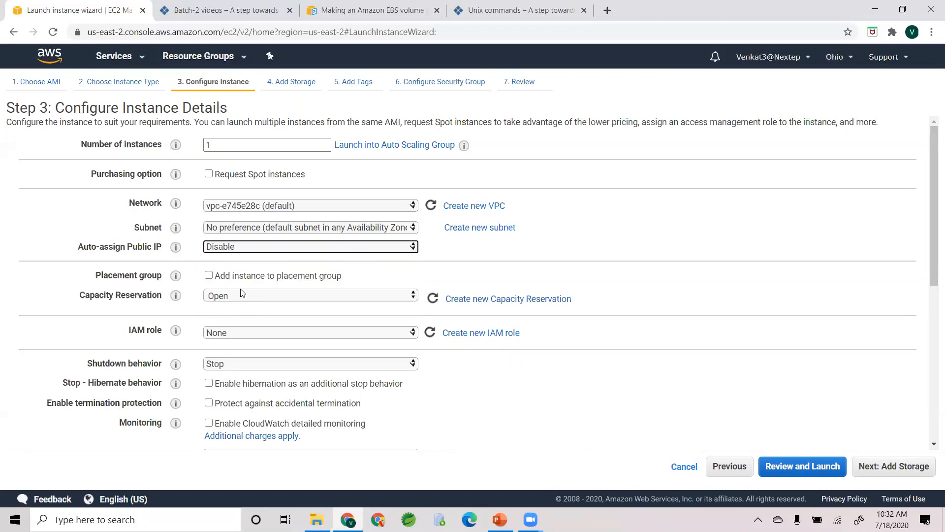
pyautogui.click(250, 245)
pyautogui.click(253, 260)
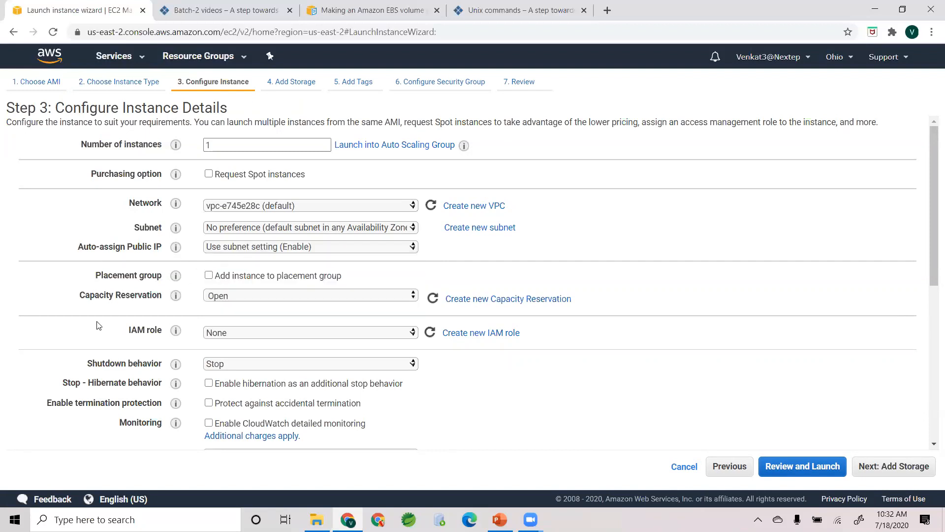
# Review the placement group, capacity reservation and IAM role settings, and check the shutdown behavior options, keeping Stop
pyautogui.scroll(-1, 96, 326)
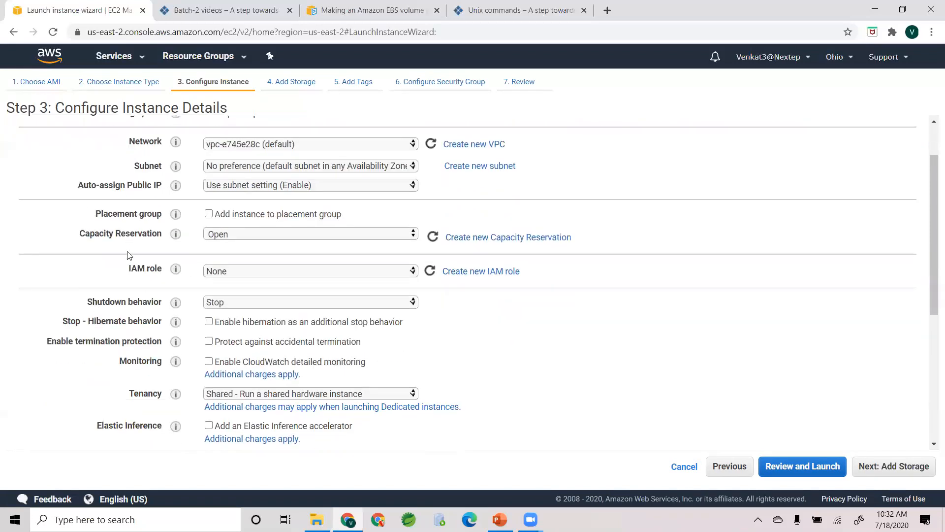
pyautogui.scroll(-1, 125, 257)
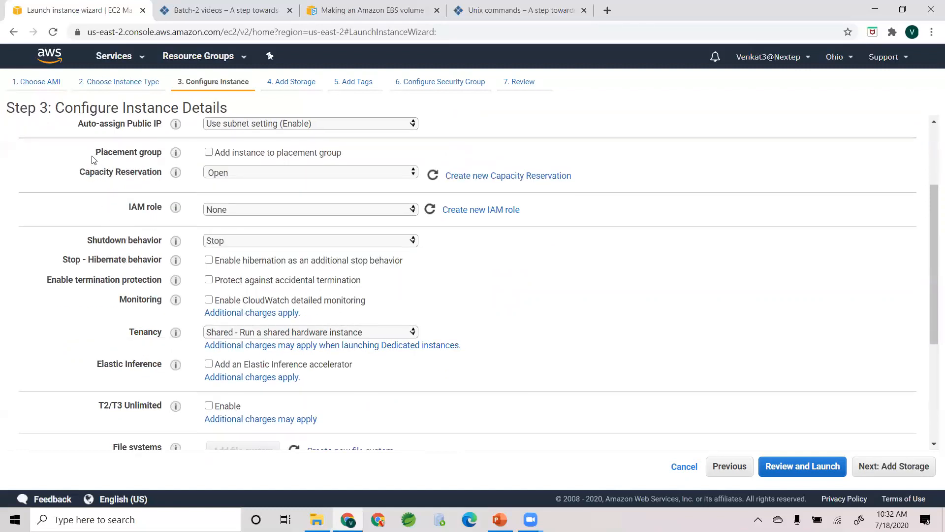
pyautogui.scroll(-1, 131, 277)
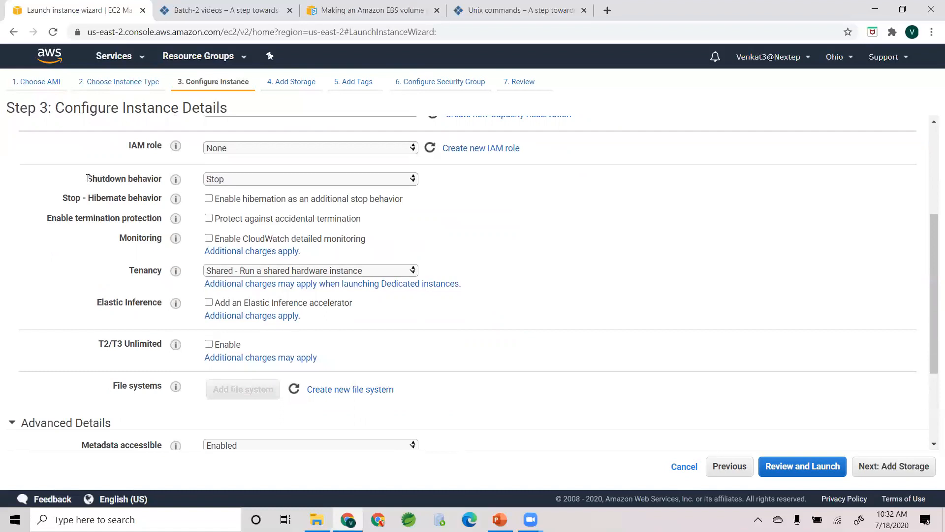
pyautogui.moveTo(87, 179); pyautogui.dragTo(164, 182)
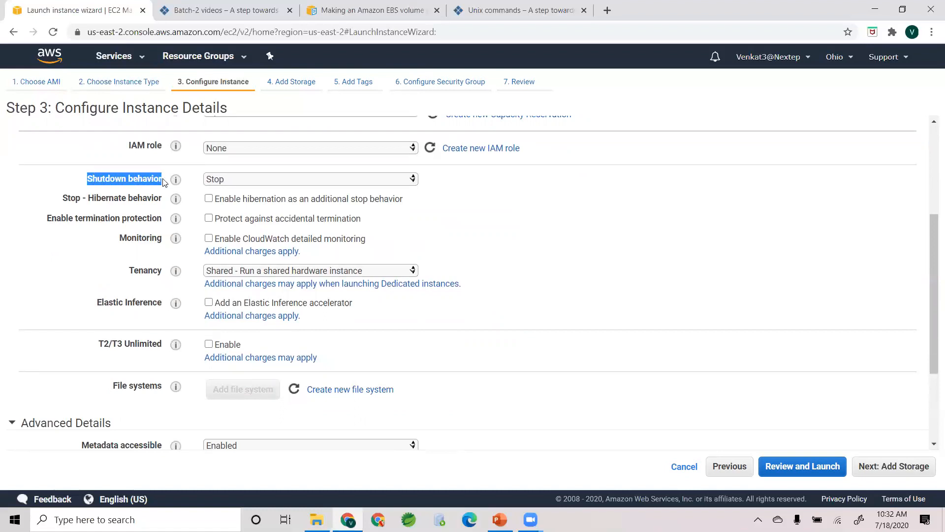
pyautogui.click(150, 188)
pyautogui.click(220, 182)
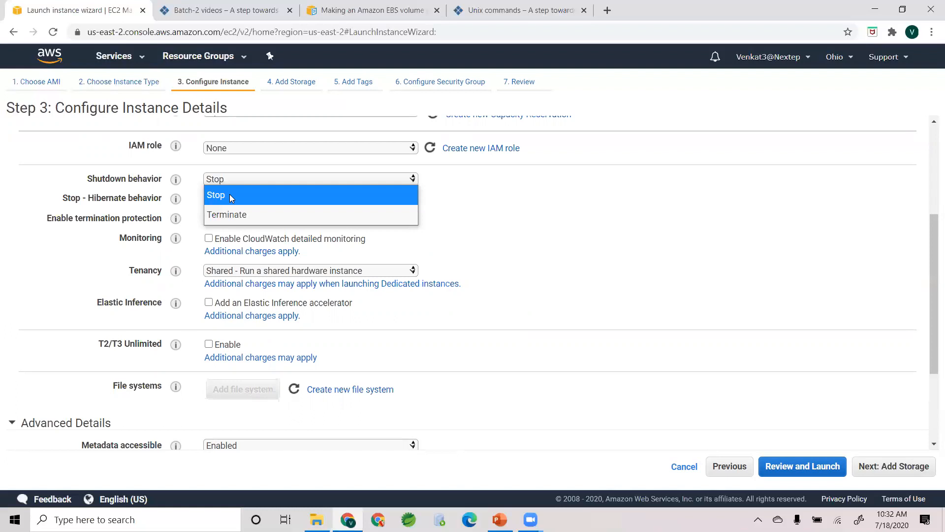
pyautogui.click(229, 194)
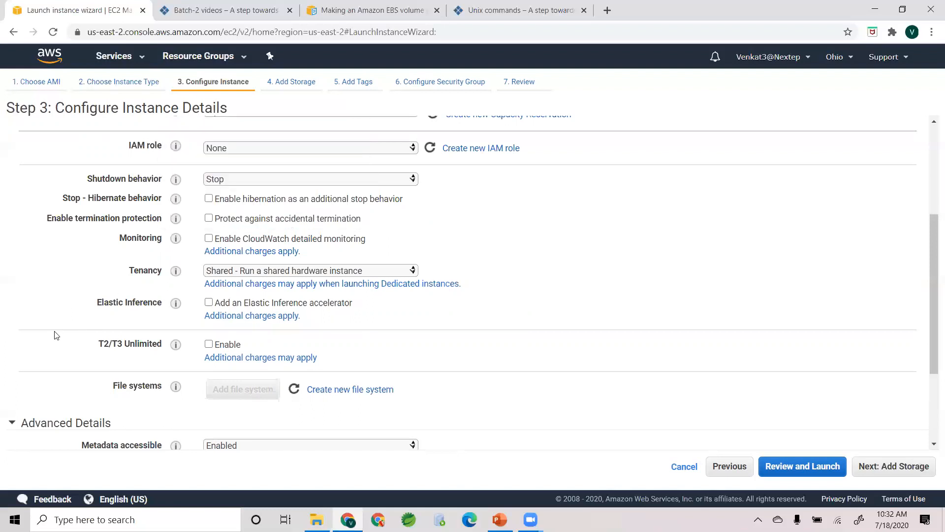
# Try enabling hibernation as an additional stop behavior and turn it off again
pyautogui.moveTo(62, 198); pyautogui.dragTo(165, 201)
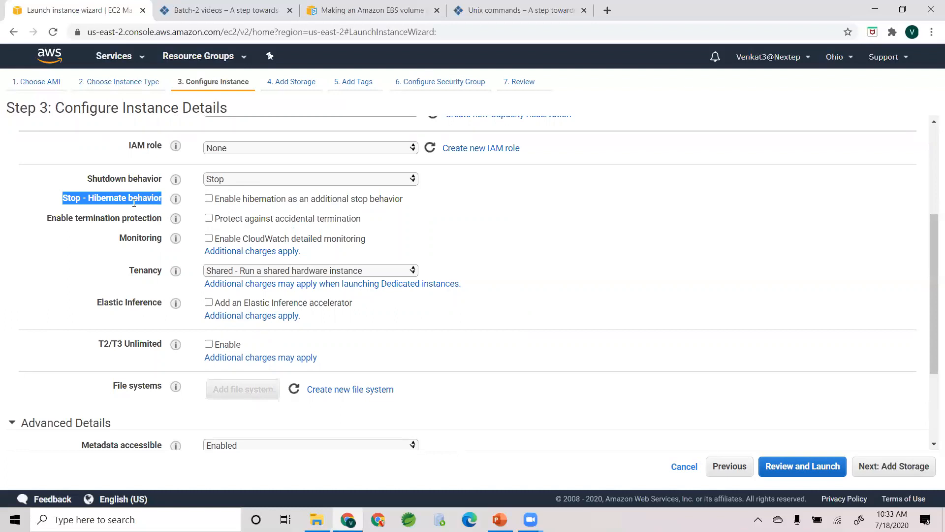
pyautogui.click(58, 206)
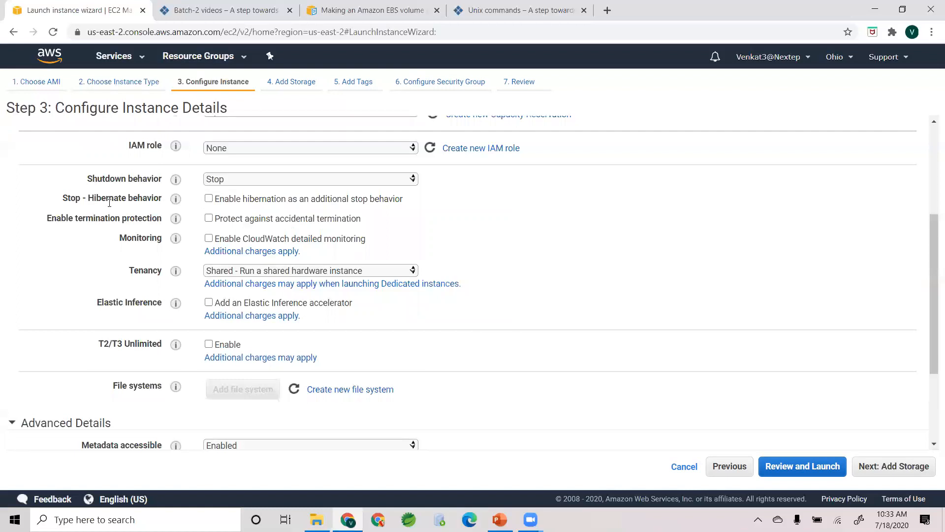
pyautogui.click(208, 198)
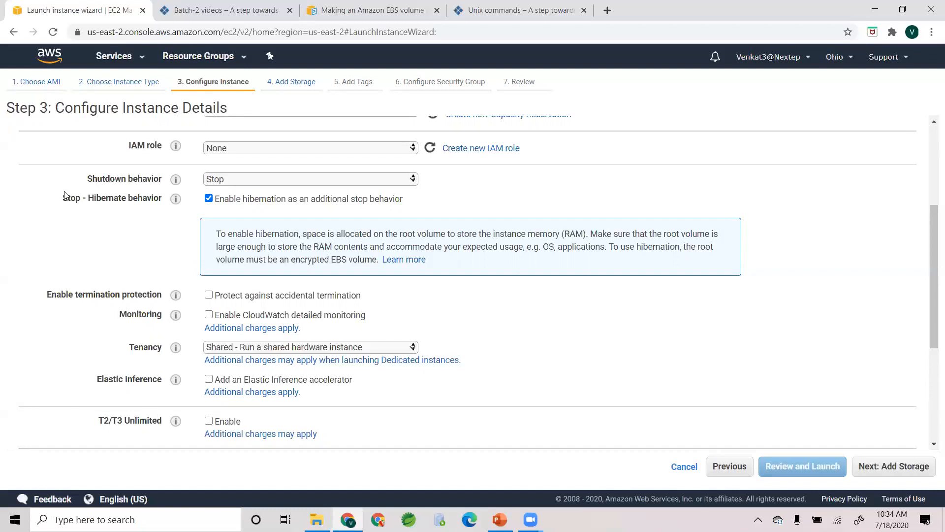
pyautogui.click(208, 198)
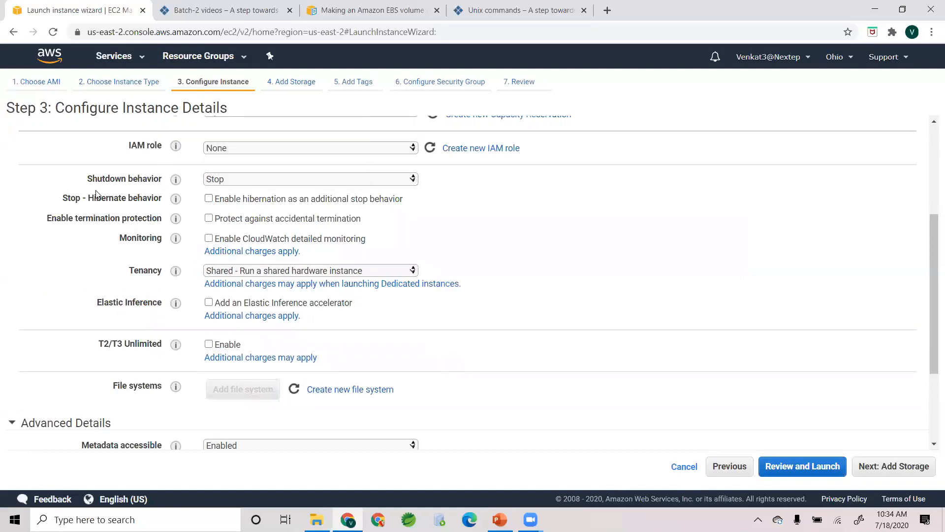
# Try protecting the instance against accidental termination and remove the protection again
pyautogui.scroll(-1, 101, 197)
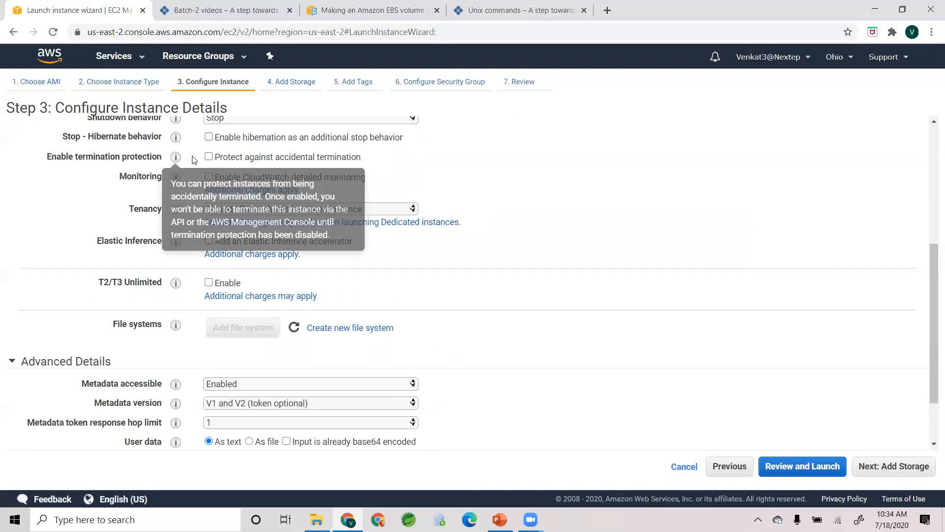
pyautogui.click(208, 156)
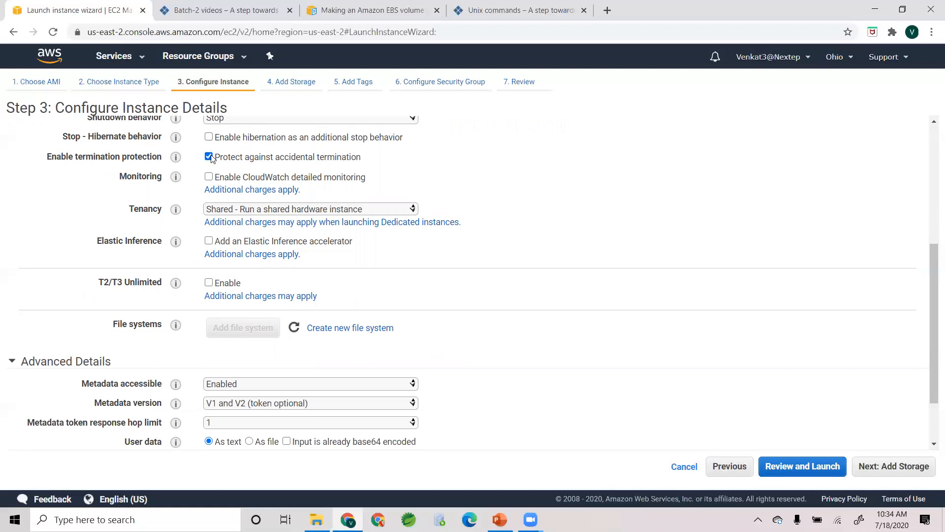
pyautogui.click(211, 158)
# Examine the CloudWatch detailed monitoring setting and the tenancy options, keeping Shared - Run a shared hardware instance
pyautogui.moveTo(105, 181); pyautogui.dragTo(374, 177)
pyautogui.click(375, 176)
pyautogui.scroll(-1, 131, 196)
pyautogui.moveTo(128, 148); pyautogui.dragTo(162, 148)
pyautogui.scroll(1, 140, 220)
pyautogui.click(137, 221)
pyautogui.click(232, 209)
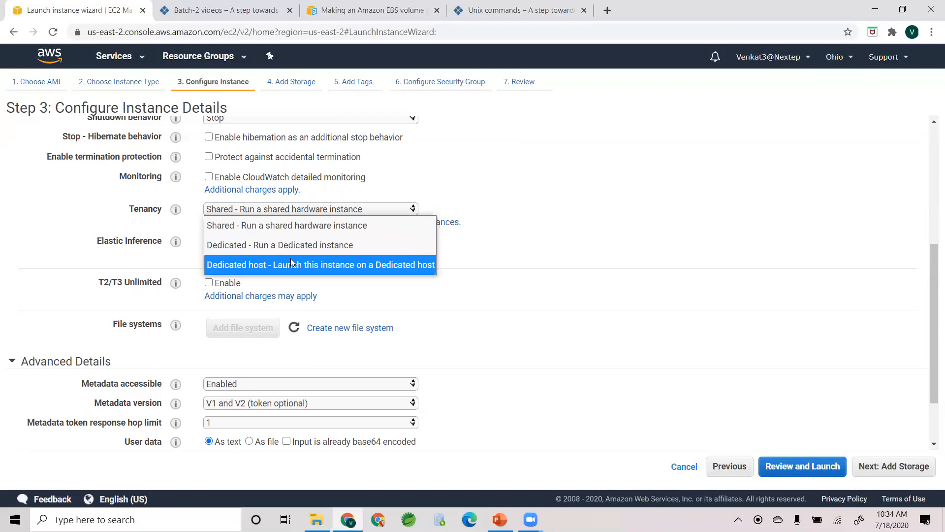
pyautogui.click(269, 229)
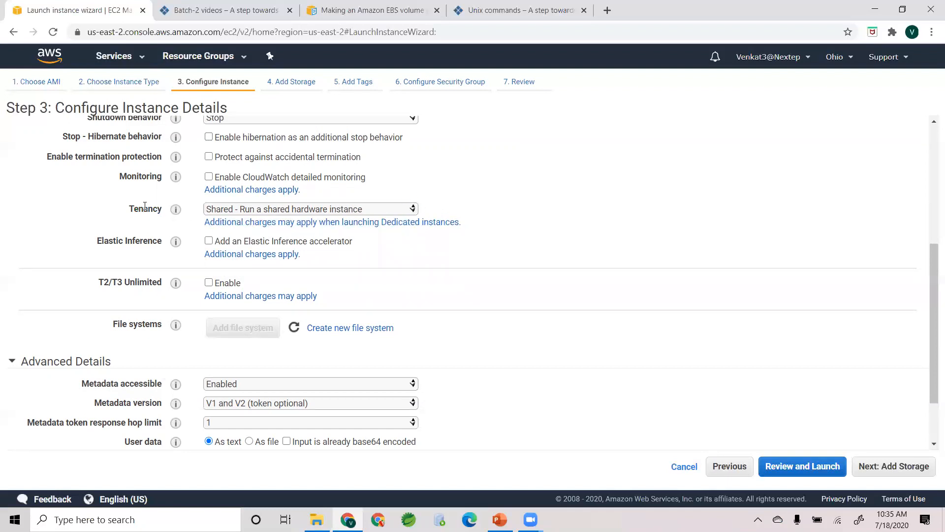
# Review the advanced details, recheck the subnet and Auto-assign Public IP settings without changing them, and continue to adding storage
pyautogui.scroll(-1, 118, 232)
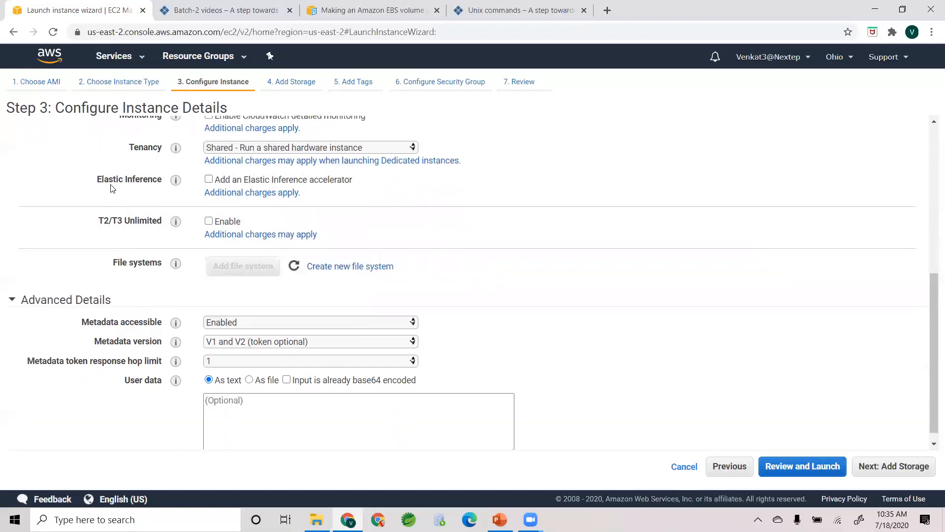
pyautogui.scroll(-1, 139, 308)
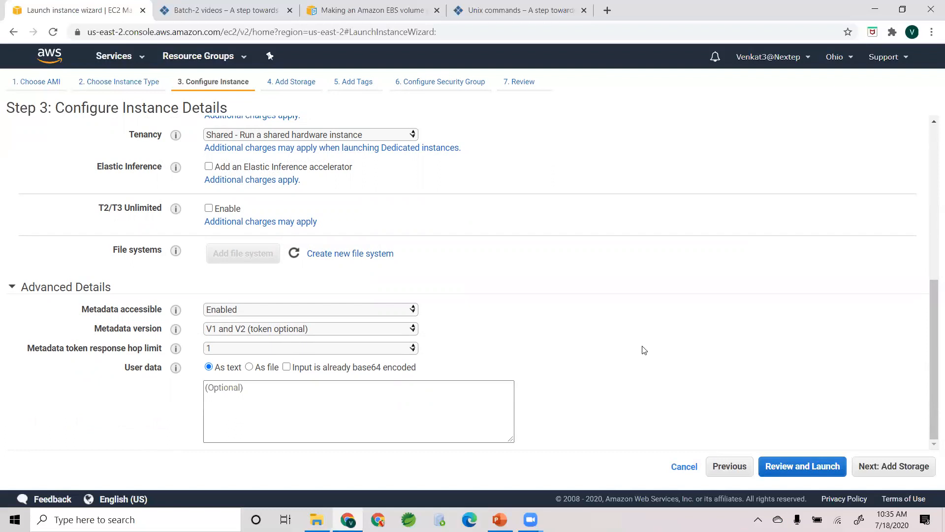
pyautogui.scroll(7, 643, 349)
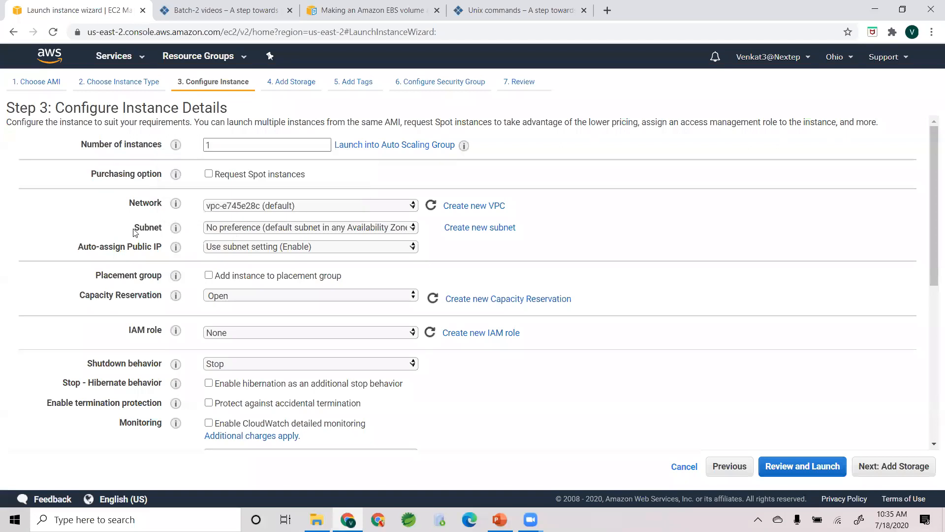
pyautogui.click(224, 228)
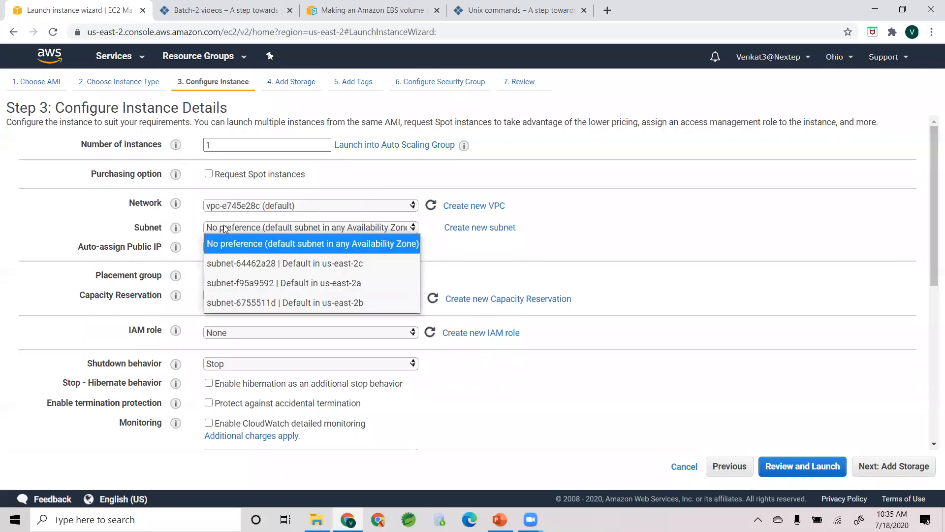
pyautogui.click(115, 232)
pyautogui.scroll(-3, 147, 325)
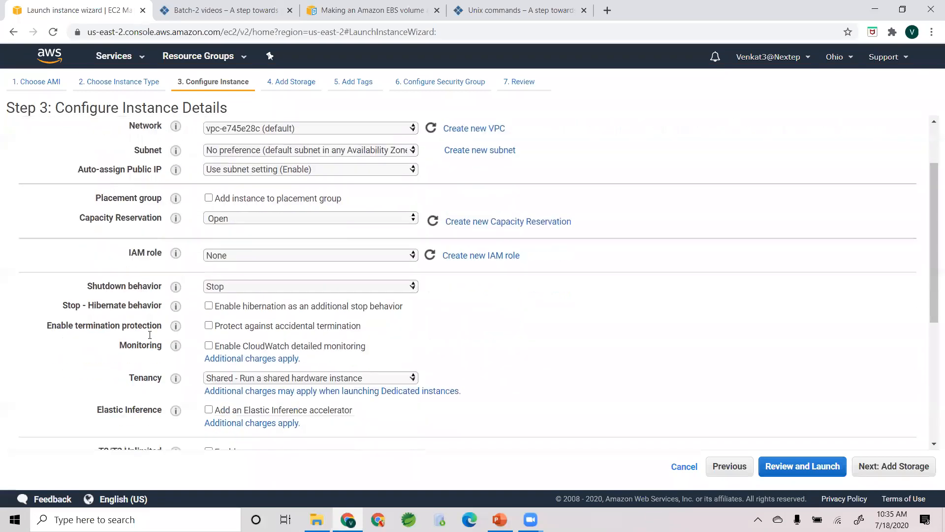
pyautogui.scroll(3, 150, 335)
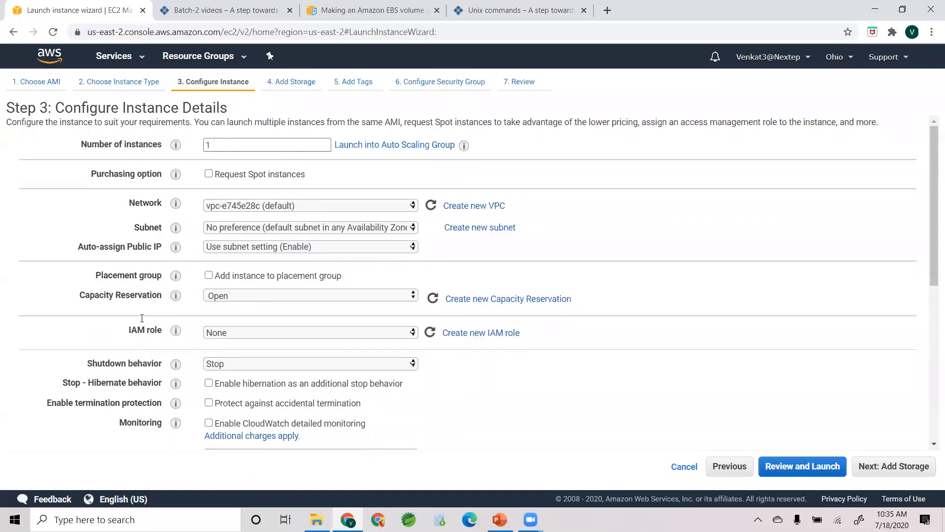
pyautogui.moveTo(77, 247); pyautogui.dragTo(154, 247)
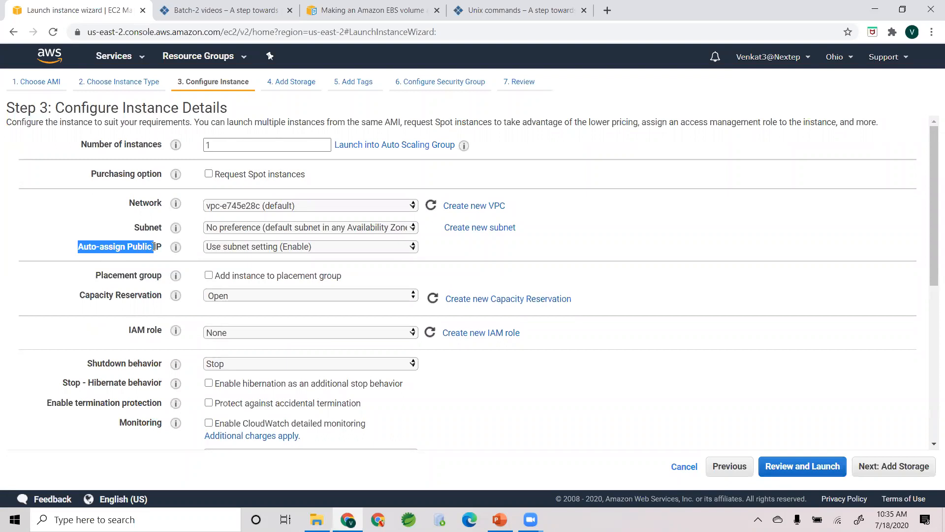
pyautogui.click(114, 285)
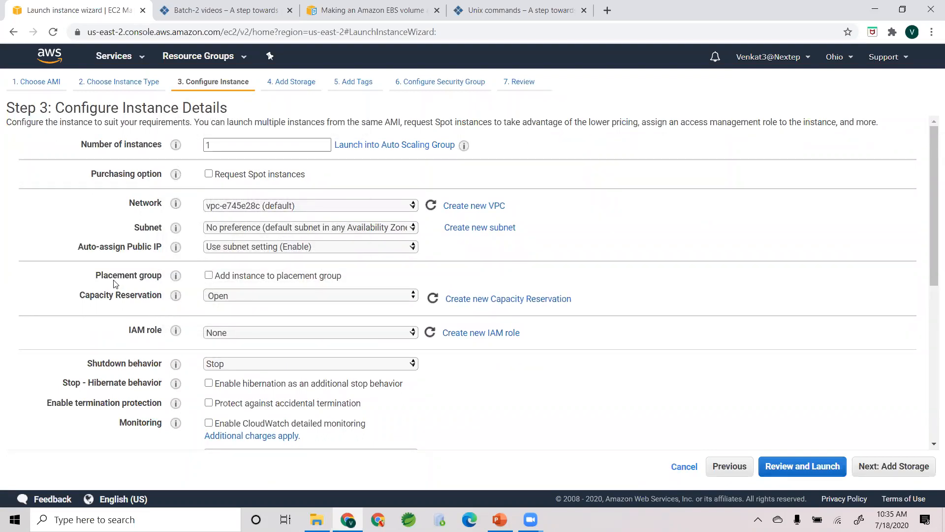
pyautogui.scroll(-5, 793, 353)
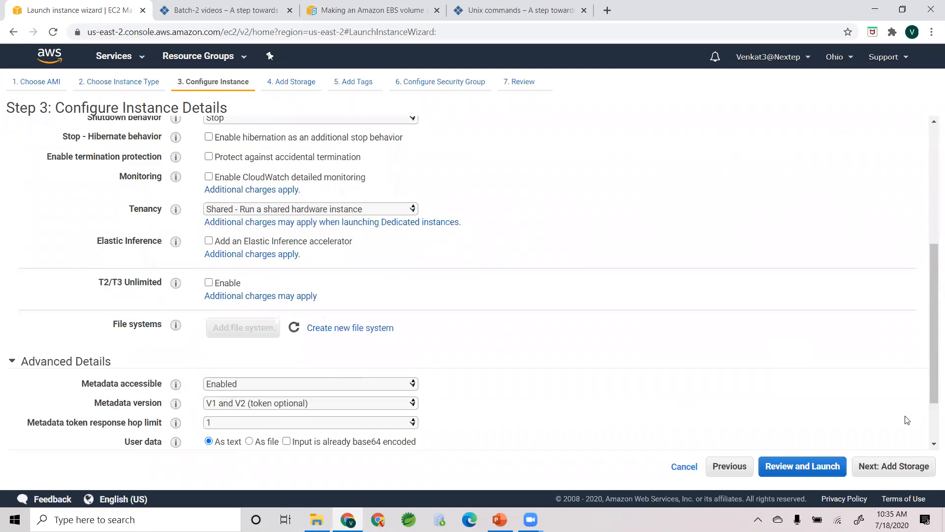
pyautogui.click(917, 466)
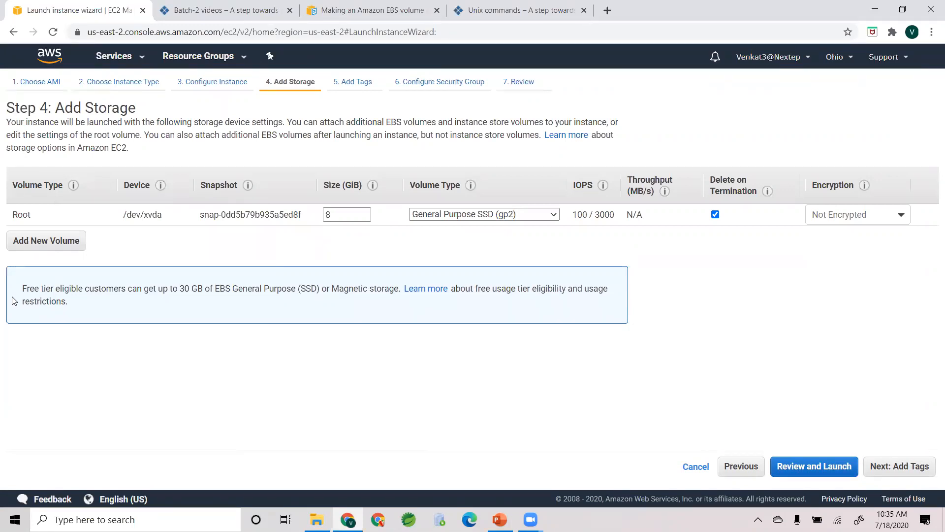
# Examine the root volume's settings and available volume types, keeping General Purpose SSD (gp2)
pyautogui.doubleClick(24, 213)
pyautogui.click(62, 216)
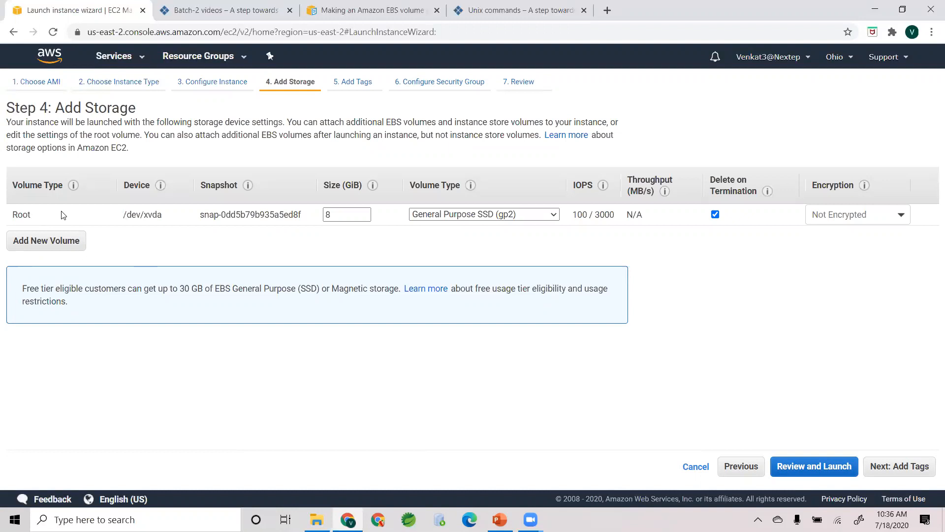
pyautogui.doubleClick(24, 214)
pyautogui.click(76, 222)
pyautogui.click(498, 217)
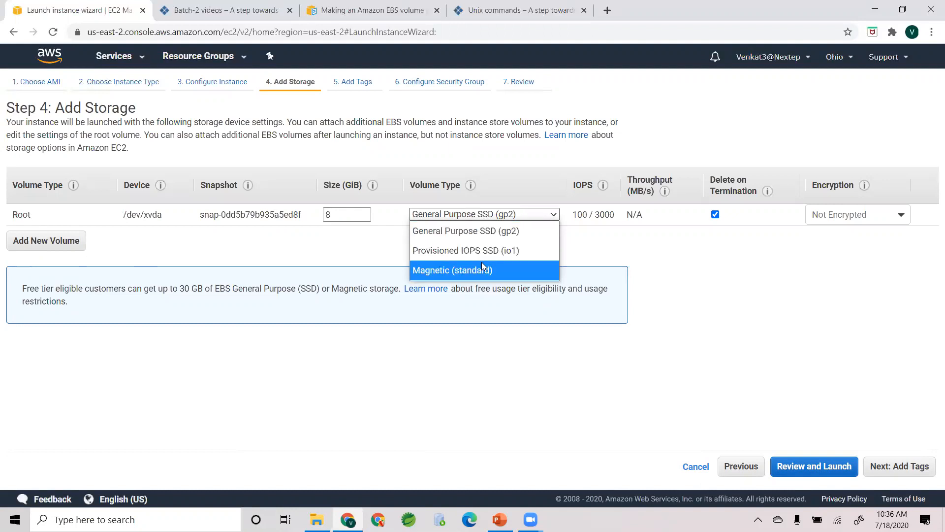
pyautogui.click(507, 230)
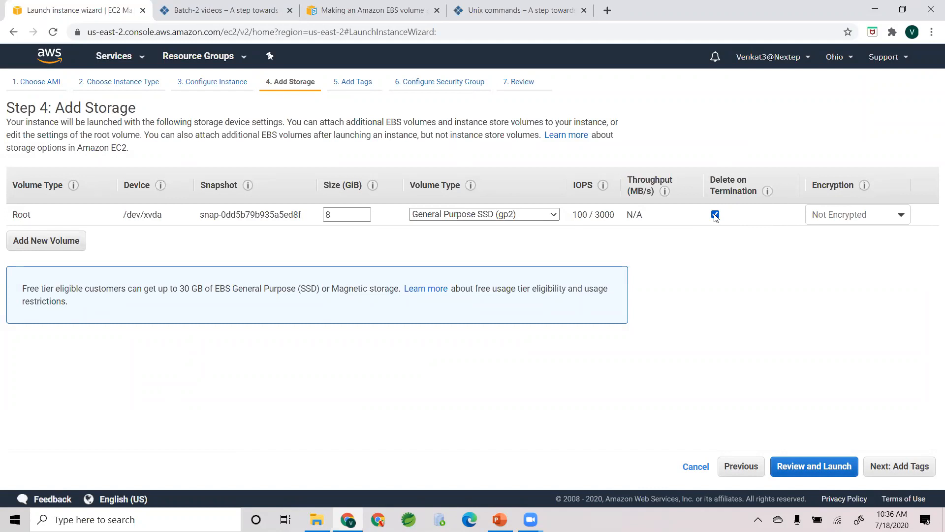
pyautogui.doubleClick(16, 215)
pyautogui.click(16, 216)
pyautogui.moveTo(12, 215); pyautogui.dragTo(41, 217)
pyautogui.click(20, 215)
# Try adding an extra EBS volume to the instance and remove it again, leaving only the root volume
pyautogui.click(39, 240)
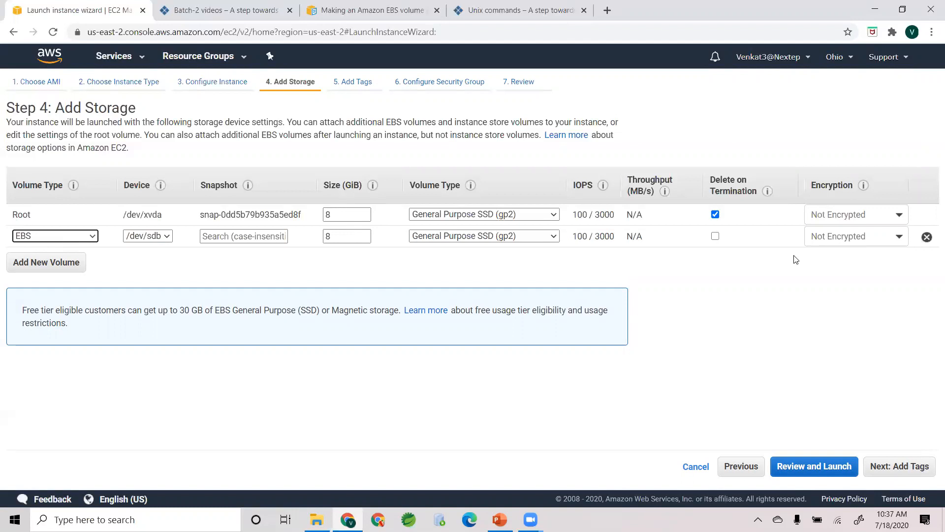
pyautogui.click(926, 237)
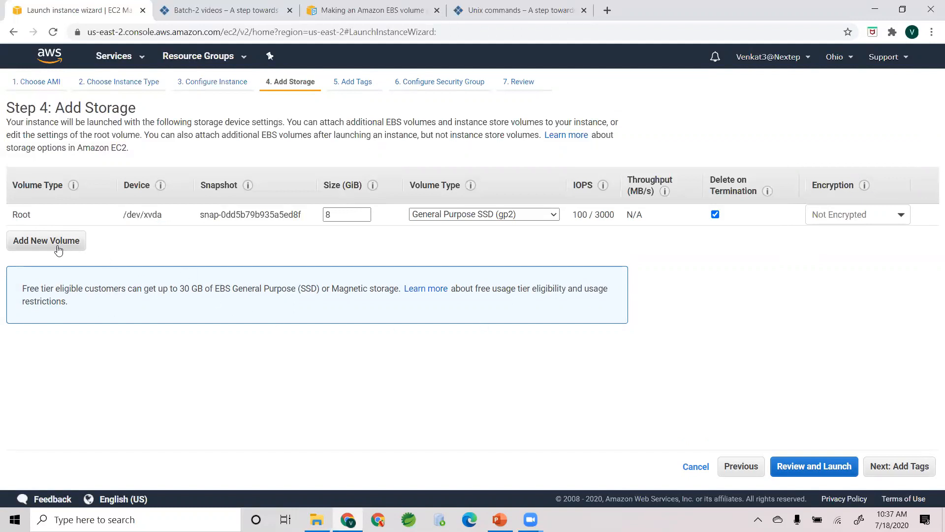
pyautogui.click(28, 244)
pyautogui.click(927, 237)
pyautogui.click(82, 244)
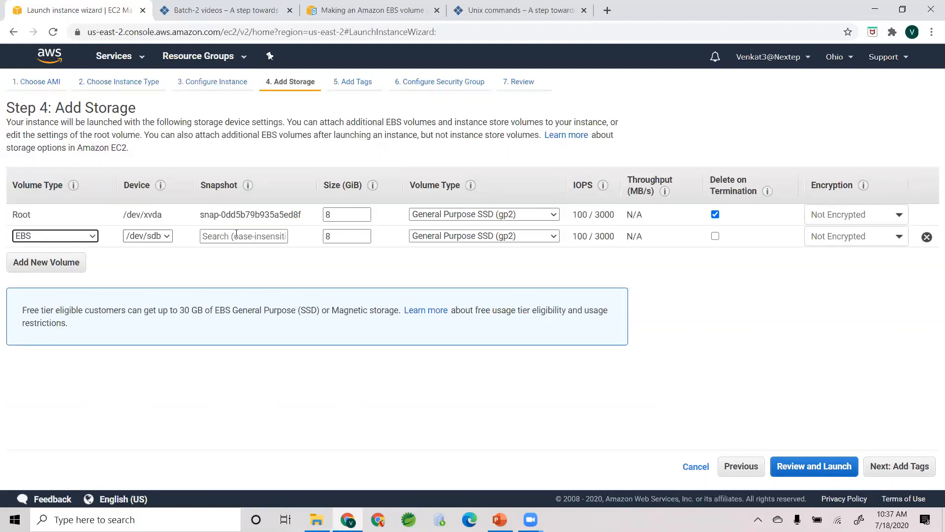
pyautogui.click(928, 237)
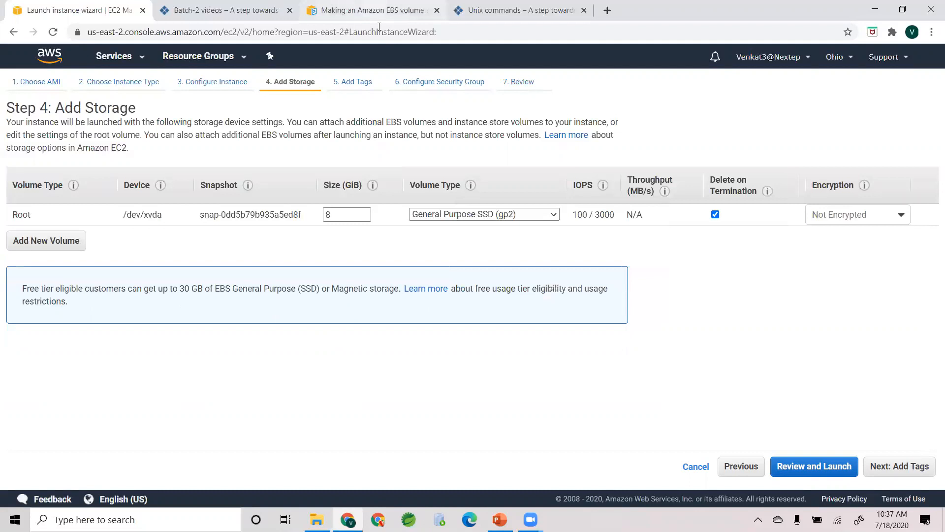
# Examine the AWS guide on making an EBS volume available on Linux, including formatting and mounting, and return to the launch wizard
pyautogui.click(367, 10)
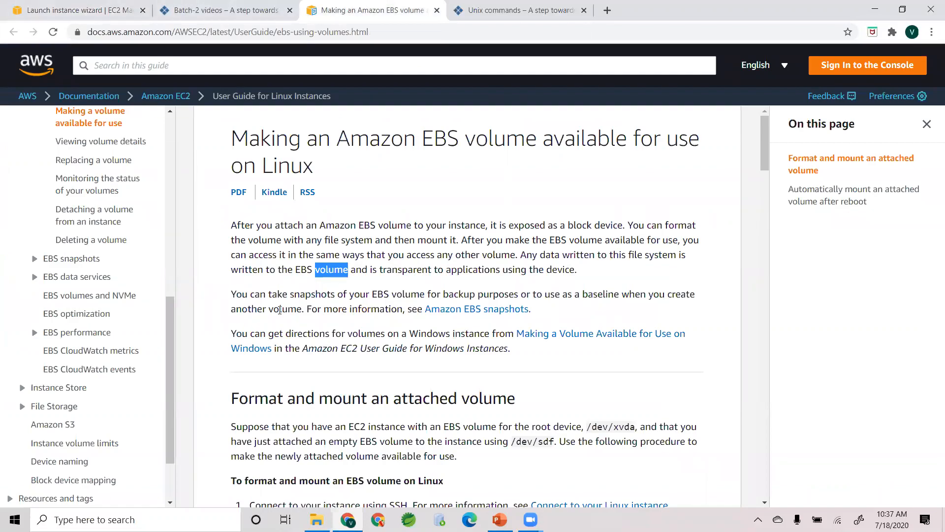
pyautogui.scroll(-3, 280, 309)
pyautogui.scroll(-2, 301, 336)
pyautogui.scroll(5, 314, 342)
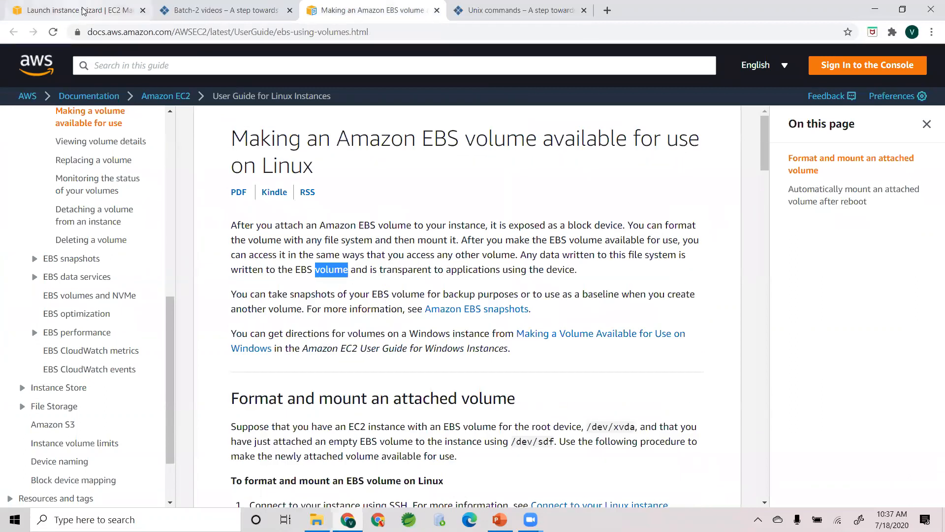
pyautogui.scroll(-5, 297, 322)
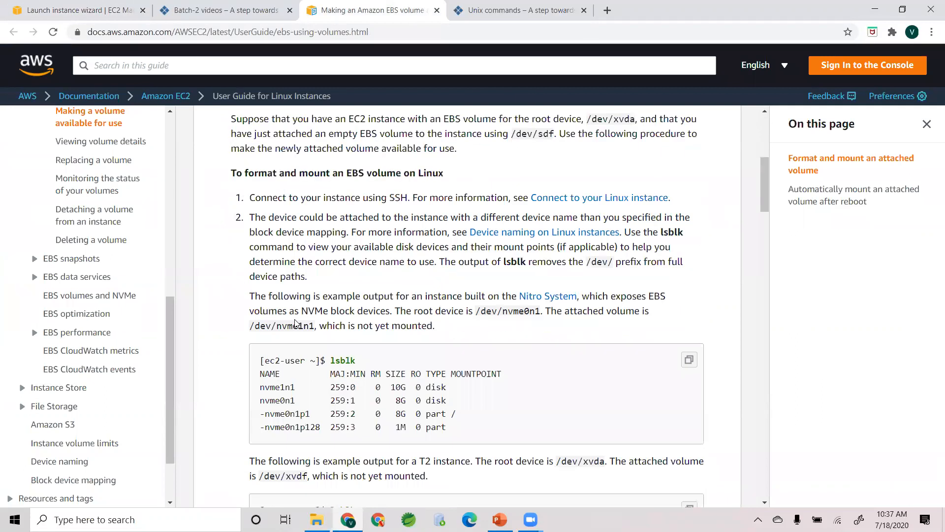
pyautogui.click(81, 12)
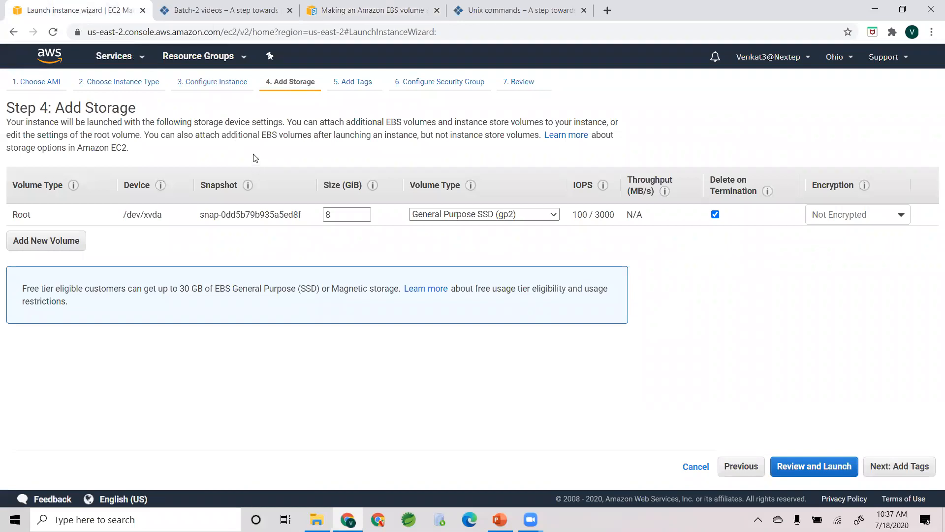
# Try adding a second EBS volume below the root volume once more and remove it
pyautogui.click(67, 246)
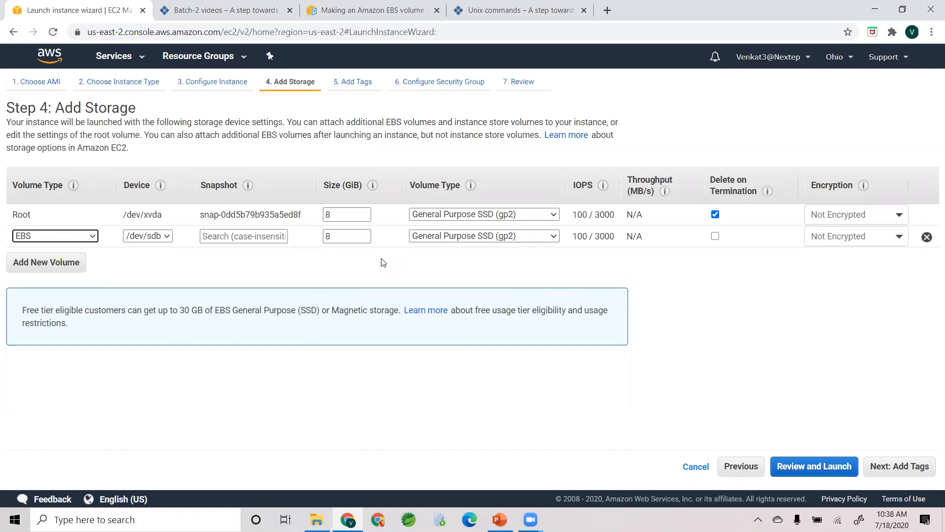
pyautogui.click(929, 238)
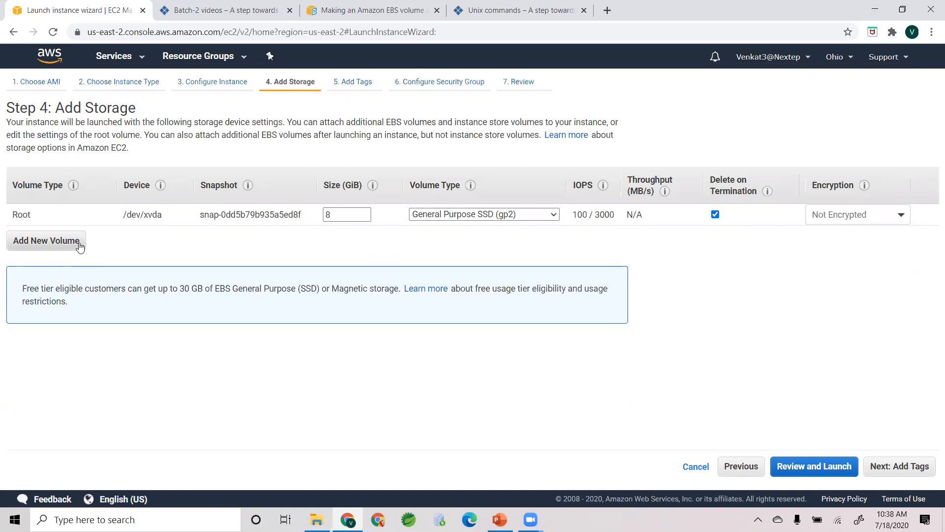
# Read the free-tier storage note, keep only the root volume, and continue to adding tags
pyautogui.doubleClick(128, 290)
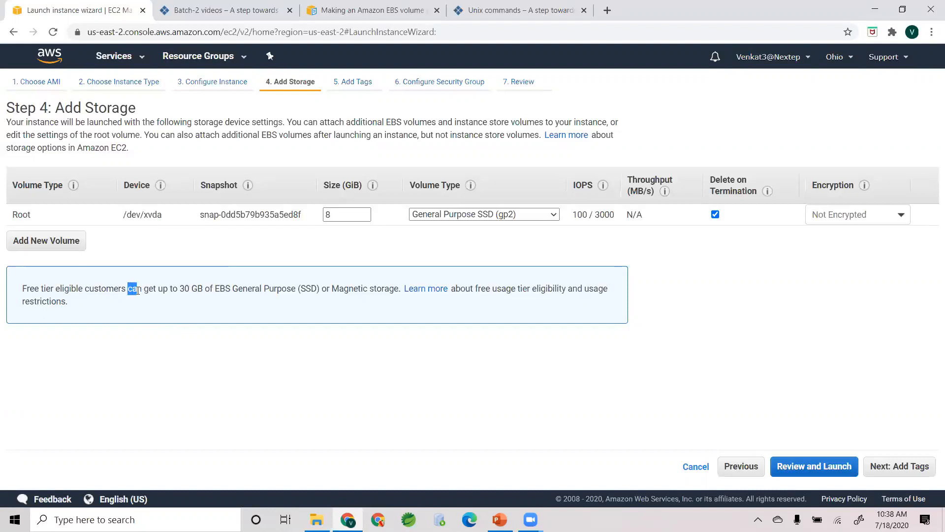
pyautogui.click(177, 309)
pyautogui.click(906, 468)
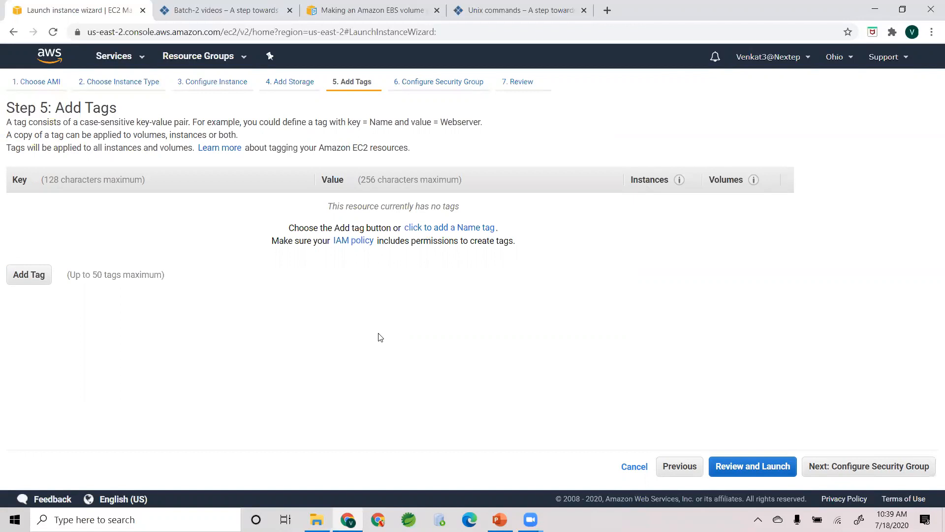
# Add a tag with the key Name and the value WebServer1, and continue to configuring the security group
pyautogui.click(50, 276)
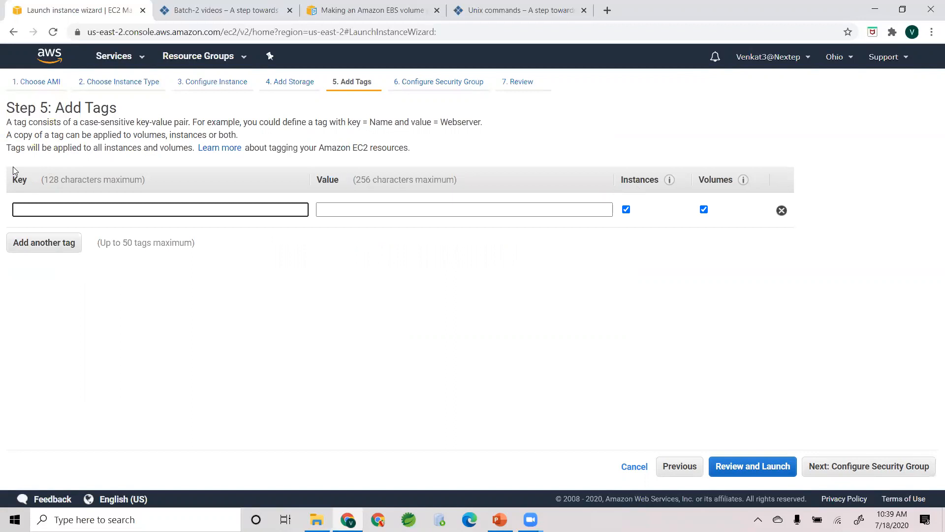
pyautogui.write('Name')
pyautogui.click(462, 207)
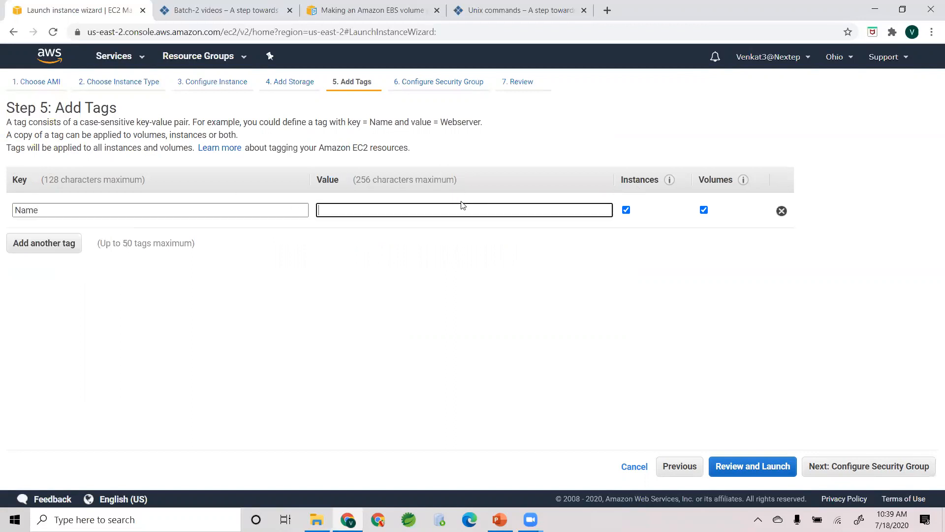
pyautogui.write('WebServer1')
pyautogui.click(446, 277)
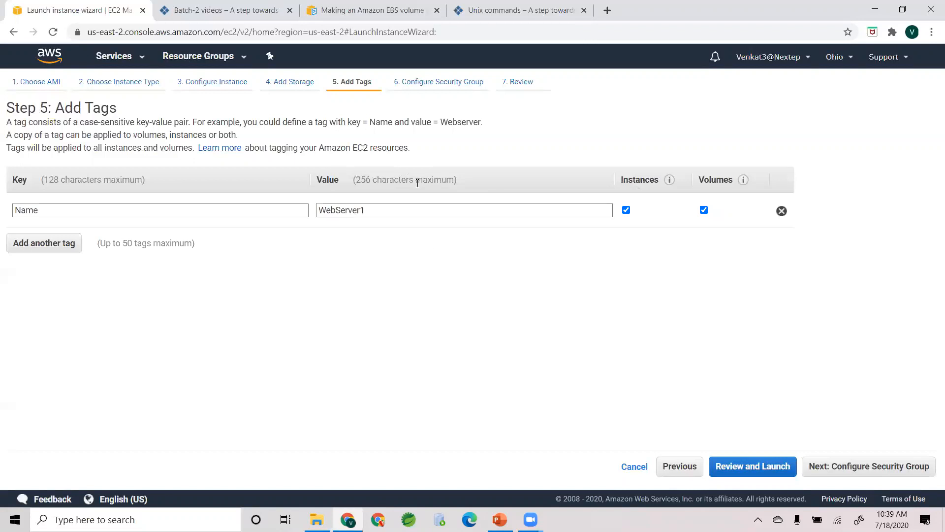
pyautogui.click(838, 471)
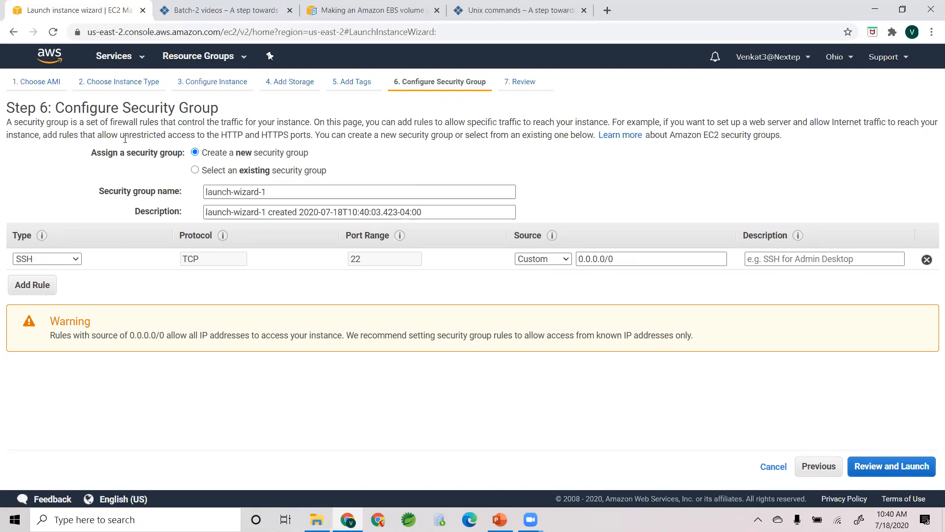
# Set both the name and the description of the new security group to WebServers
pyautogui.moveTo(131, 107); pyautogui.dragTo(235, 109)
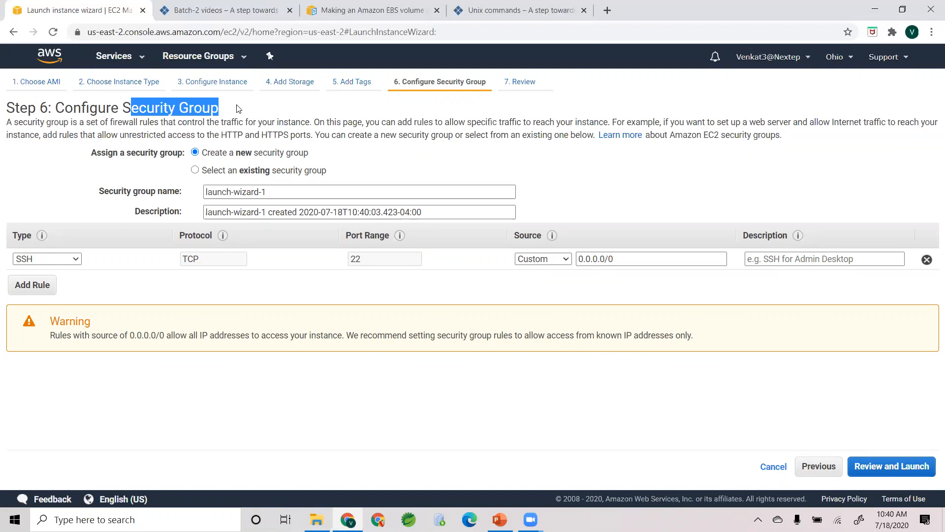
pyautogui.click(237, 109)
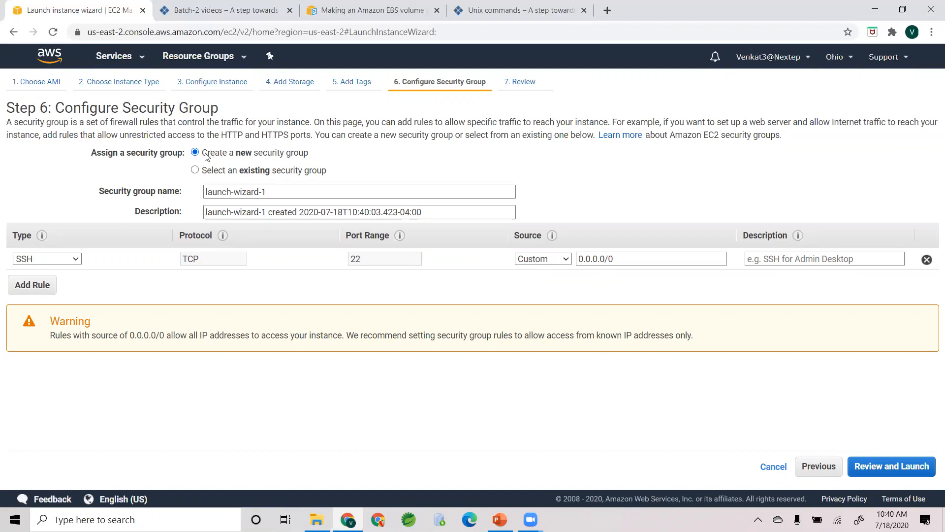
pyautogui.moveTo(206, 155); pyautogui.dragTo(336, 152)
pyautogui.click(323, 199)
pyautogui.tripleClick(291, 191)
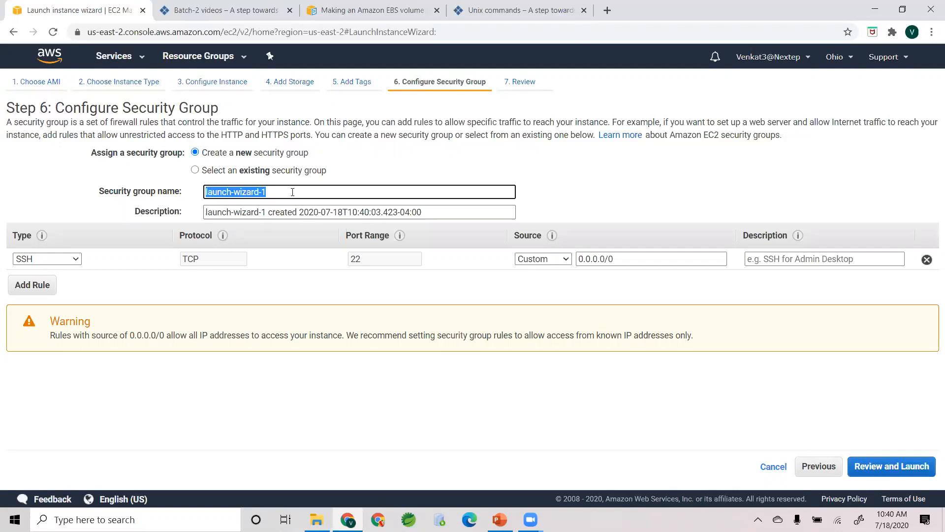
pyautogui.write('WebSe')
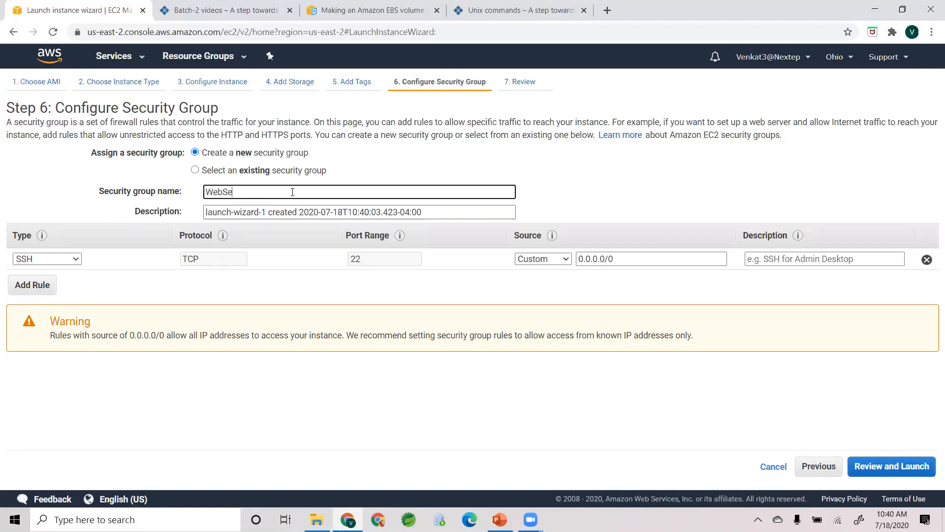
pyautogui.write('rvers')
pyautogui.hotkey('ctrl', 'a')
pyautogui.hotkey('ctrl', 'c')
pyautogui.press('Tab')
pyautogui.hotkey('ctrl', 'v')
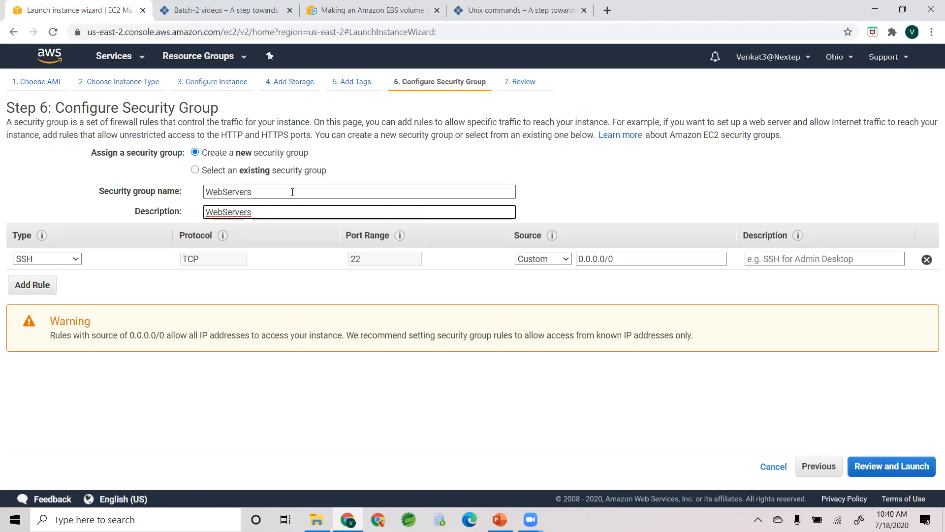
pyautogui.click(276, 278)
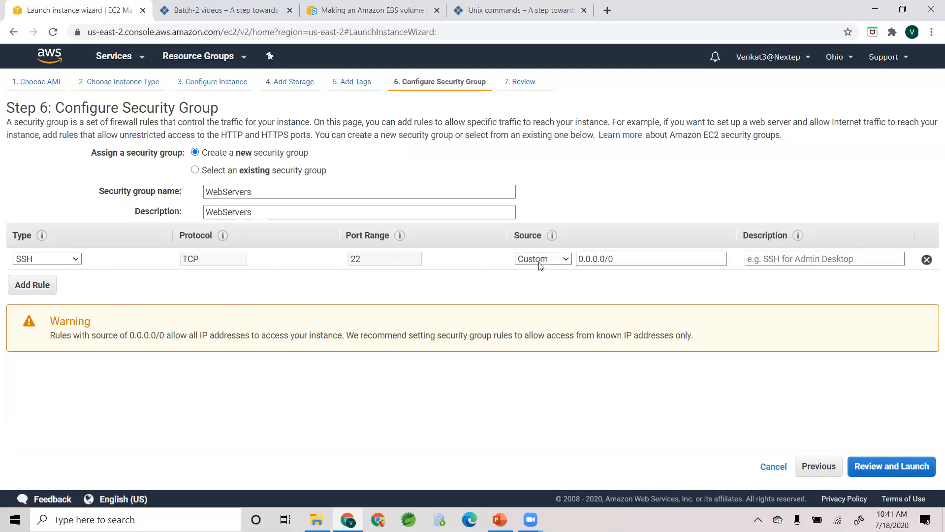
# Examine the SSH rule's source range and restrict the source to My IP
pyautogui.click(587, 262)
pyautogui.moveTo(579, 259); pyautogui.dragTo(645, 258)
pyautogui.click(635, 260)
pyautogui.moveTo(613, 259); pyautogui.dragTo(640, 257)
pyautogui.click(570, 282)
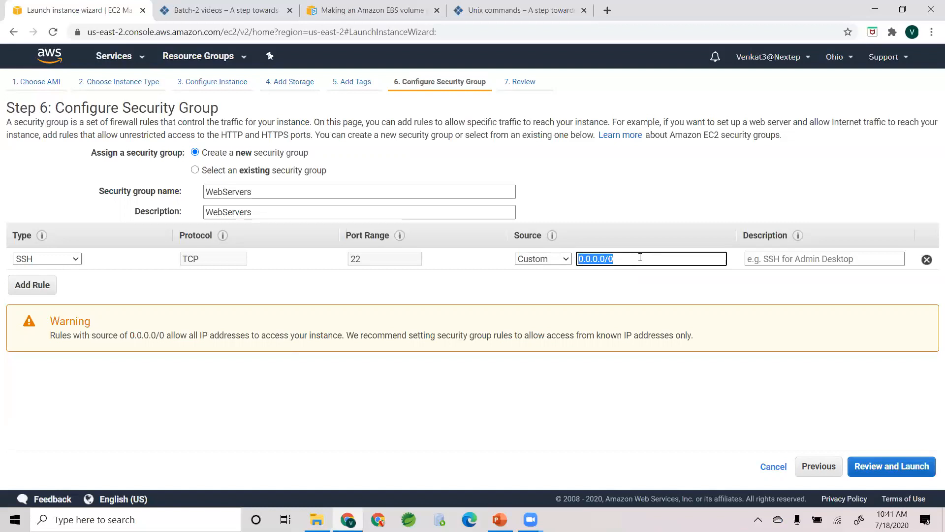
pyautogui.click(637, 259)
pyautogui.moveTo(579, 259); pyautogui.dragTo(625, 258)
pyautogui.click(625, 258)
pyautogui.click(539, 263)
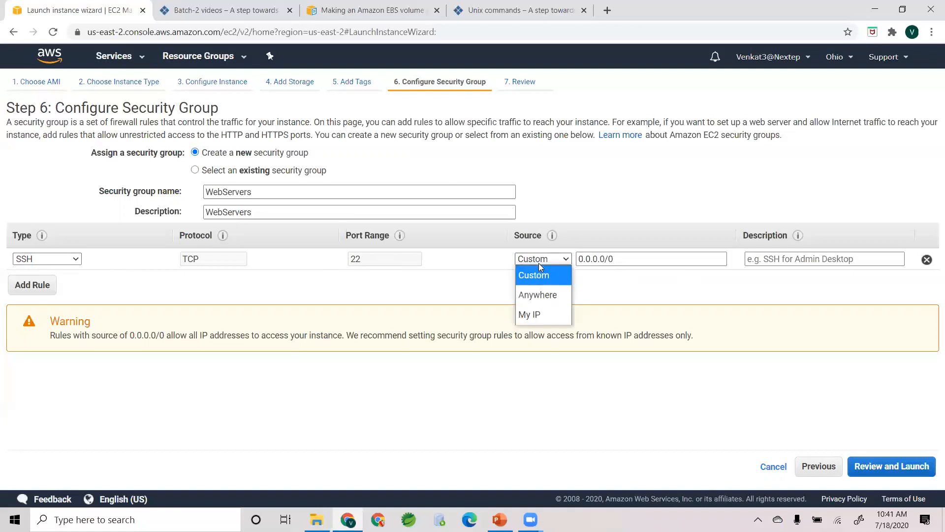
pyautogui.click(555, 318)
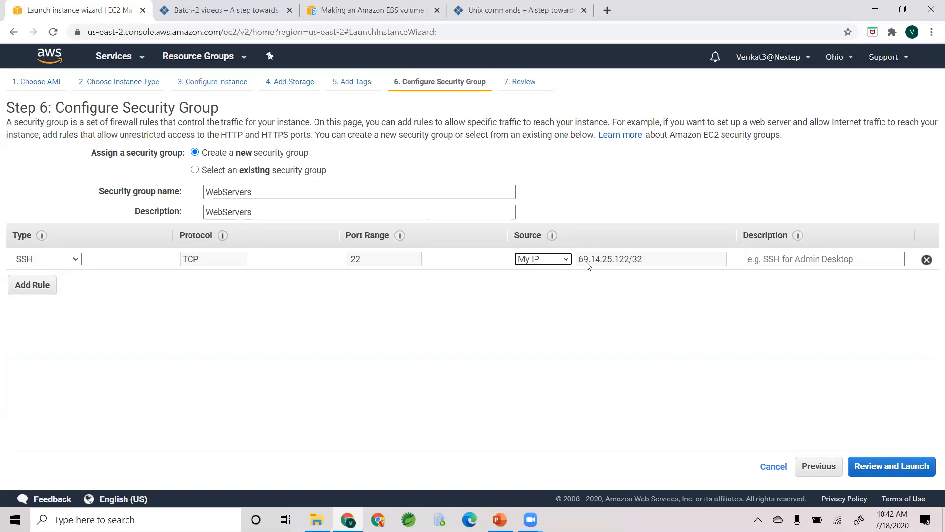
# Search the web for whatismyip, check the public IP address on WhatIsMyIP.com, and return to the maximized launch wizard
pyautogui.hotkey('ctrl', 't')
pyautogui.write('whatis')
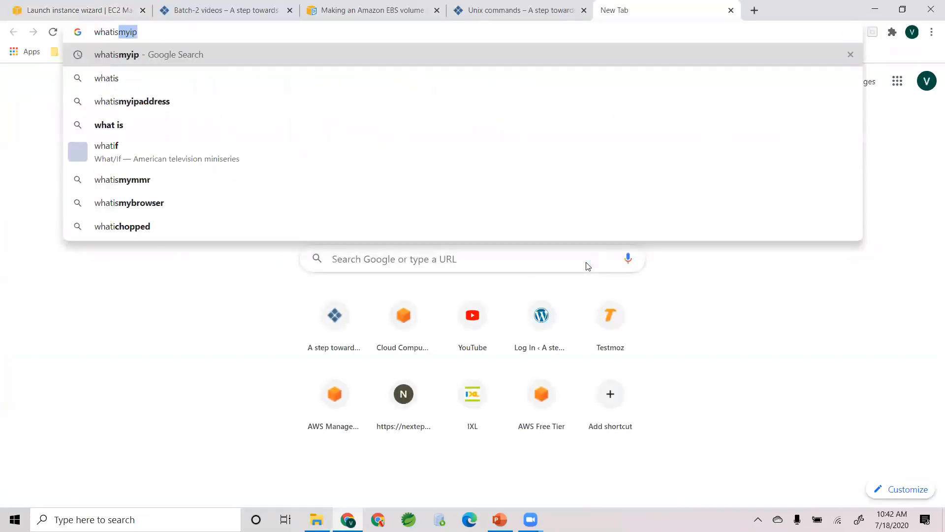
pyautogui.press('Return')
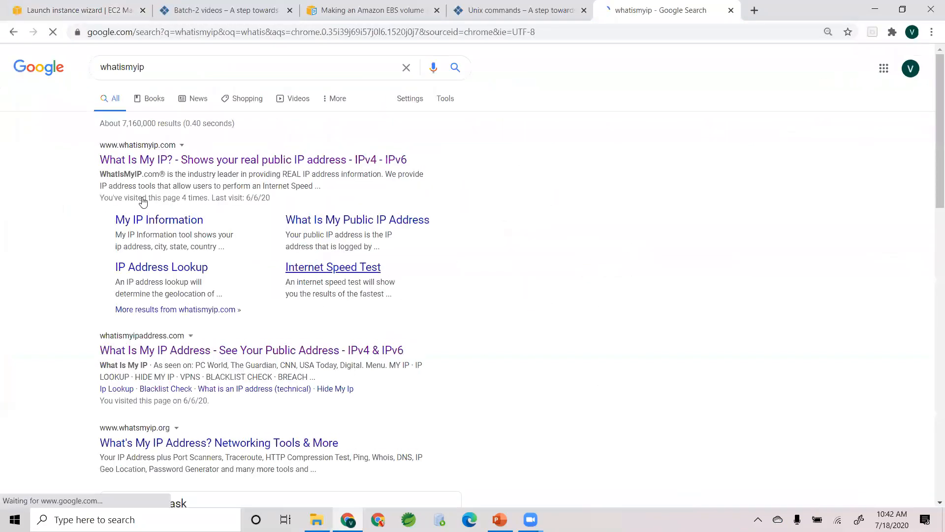
pyautogui.click(140, 156)
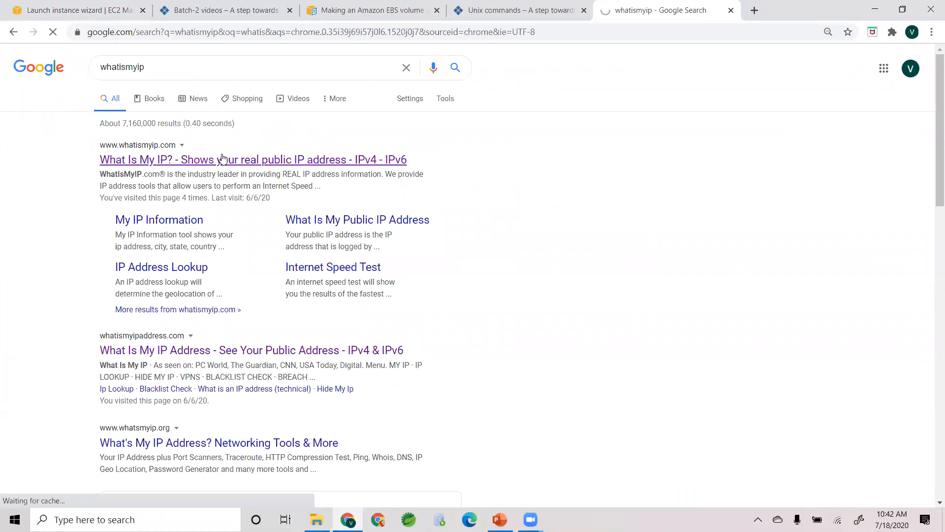
pyautogui.click(194, 352)
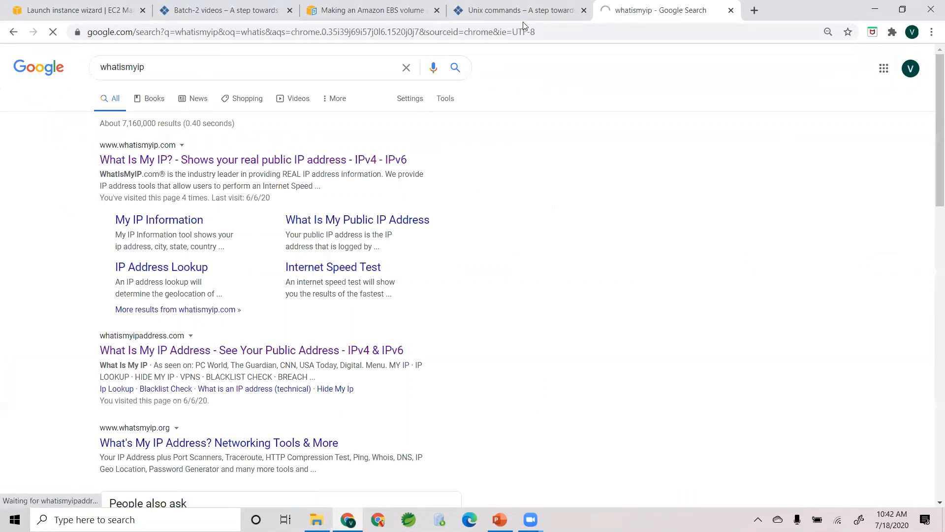
pyautogui.click(225, 158)
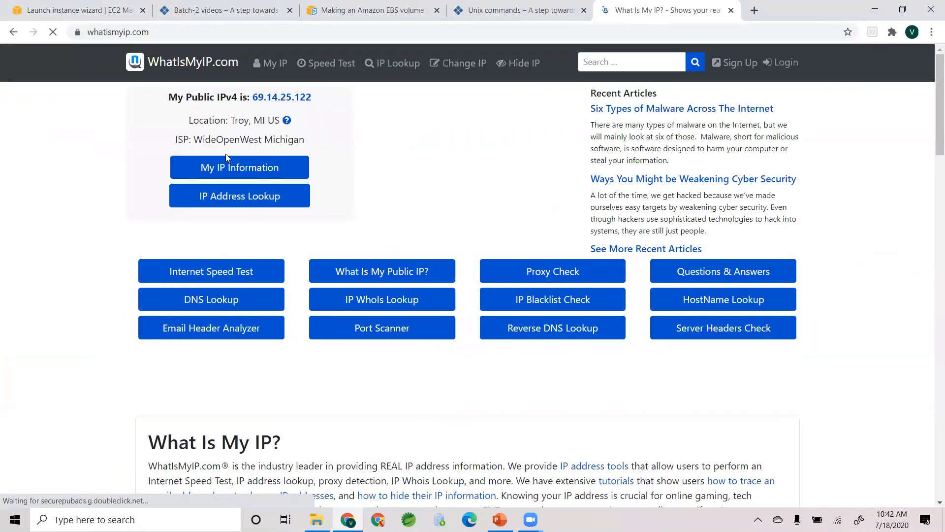
pyautogui.click(906, 16)
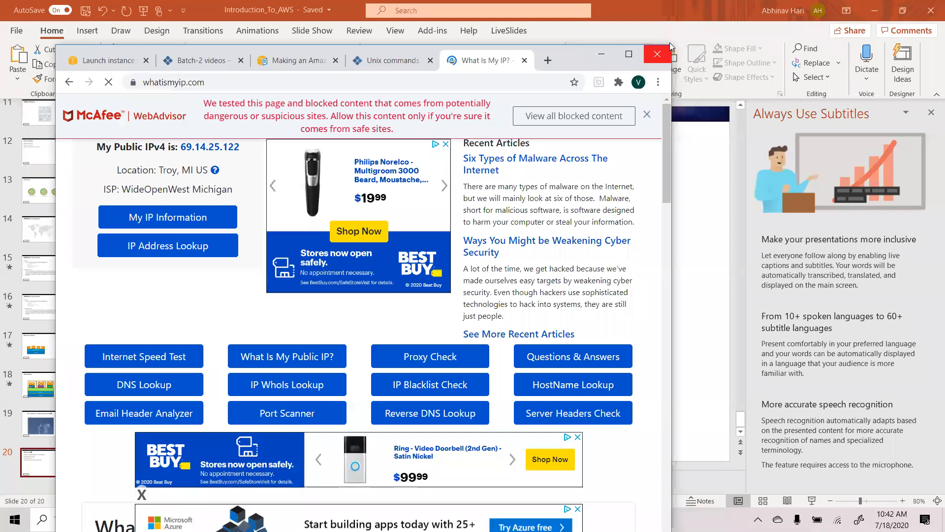
pyautogui.click(383, 66)
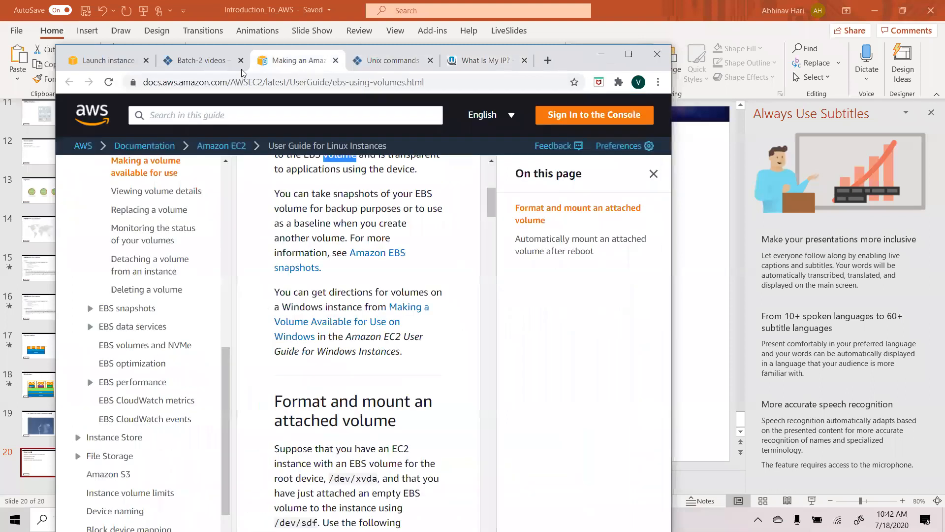
pyautogui.click(98, 69)
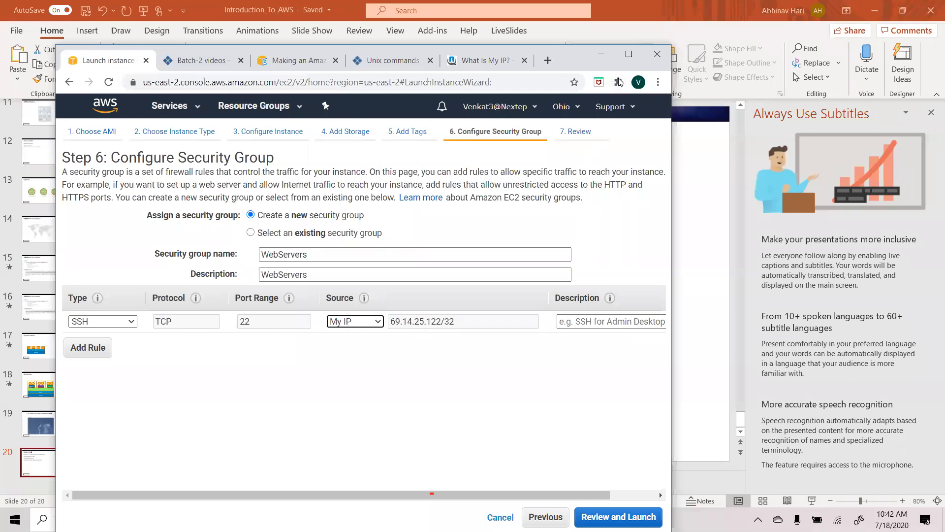
pyautogui.click(629, 53)
# Recheck the WebServers security group settings and continue to the instance launch review
pyautogui.click(557, 276)
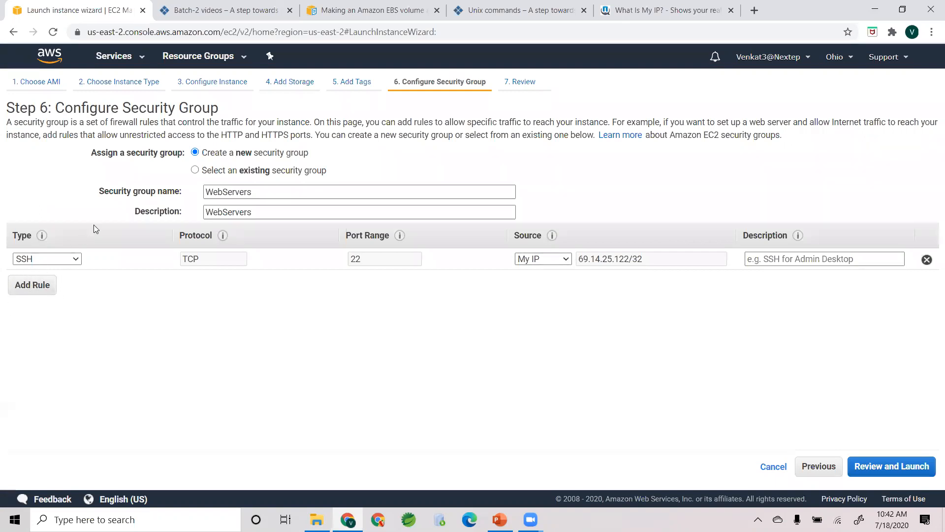
pyautogui.doubleClick(220, 193)
pyautogui.click(145, 177)
pyautogui.moveTo(123, 108); pyautogui.dragTo(6, 109)
pyautogui.moveTo(285, 92); pyautogui.dragTo(287, 101)
pyautogui.click(287, 104)
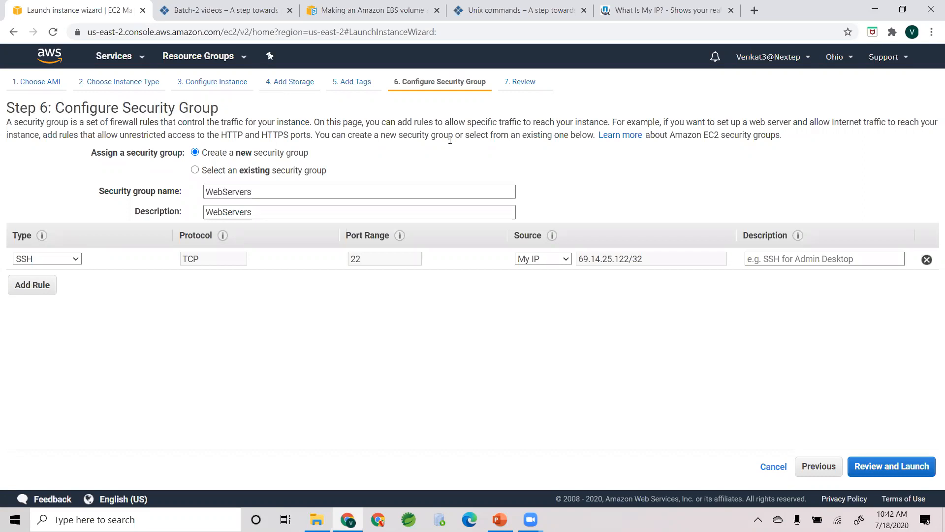
pyautogui.click(896, 470)
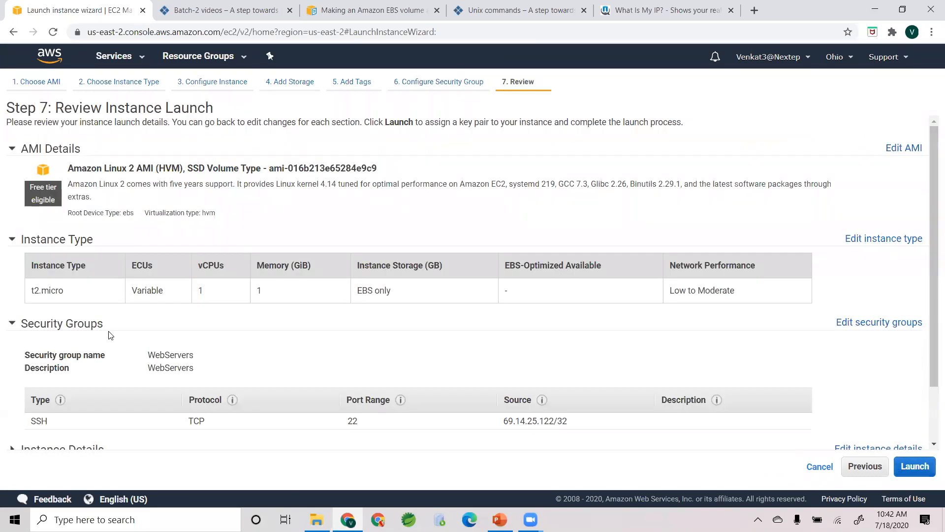
# Review the AMI, instance type and security group summary, and proceed with the launch to the key pair selection
pyautogui.scroll(-1, 113, 335)
pyautogui.scroll(1, 117, 334)
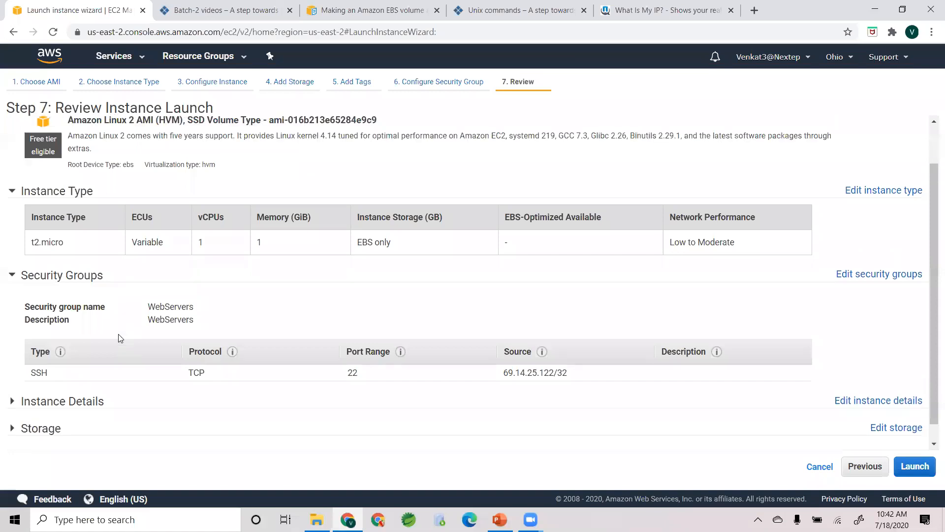
pyautogui.scroll(-1, 119, 335)
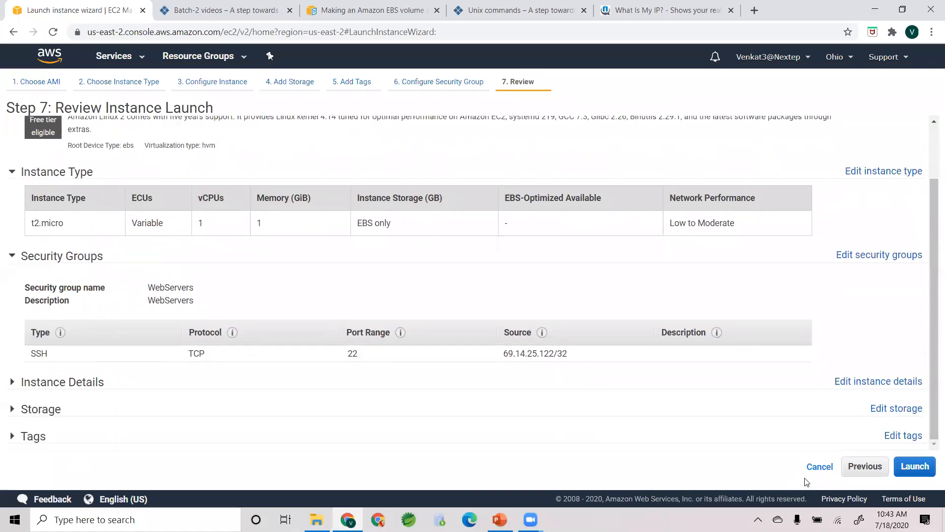
pyautogui.click(913, 467)
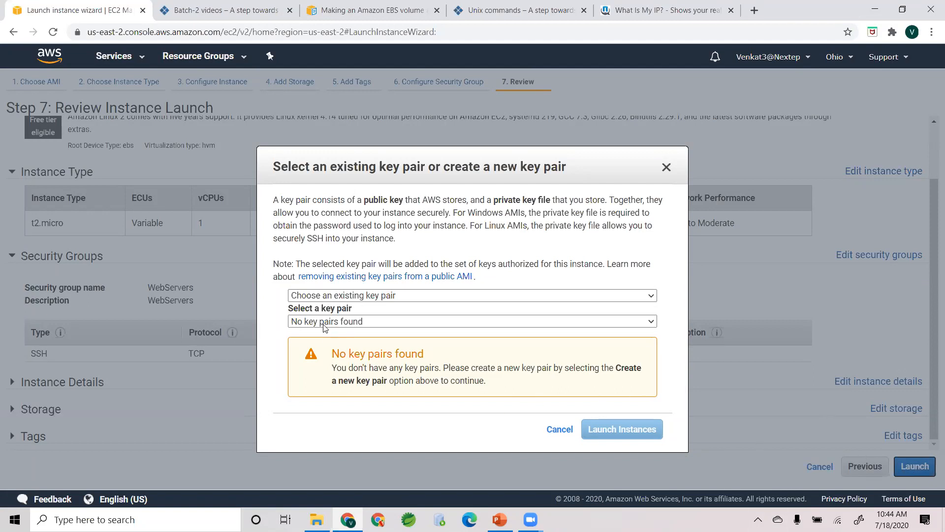
# Create a new key pair named Batch-3 for the instance and download its private key file
pyautogui.click(341, 295)
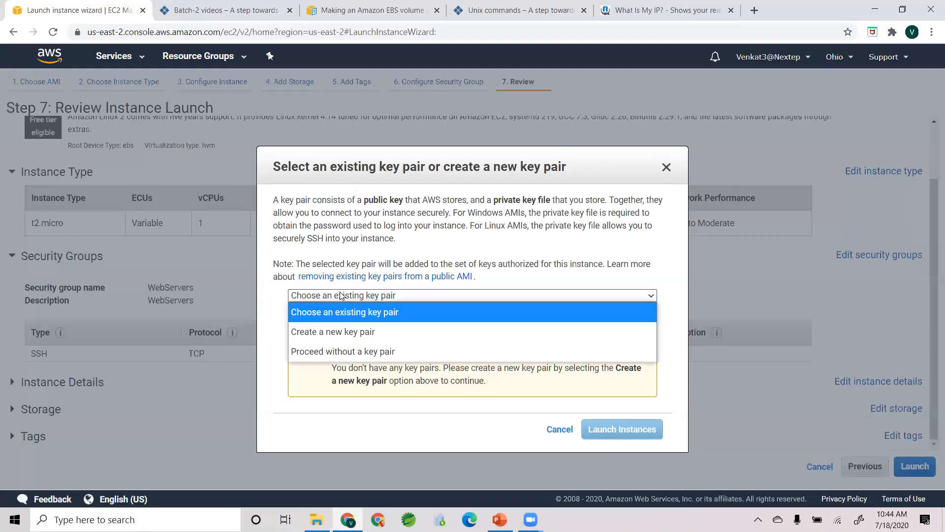
pyautogui.click(326, 332)
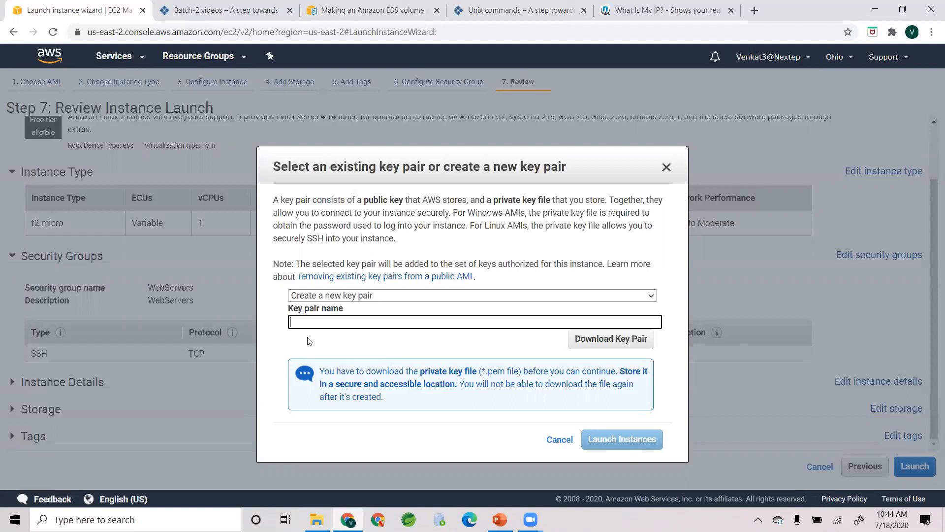
pyautogui.write('Batch-3')
pyautogui.click(609, 340)
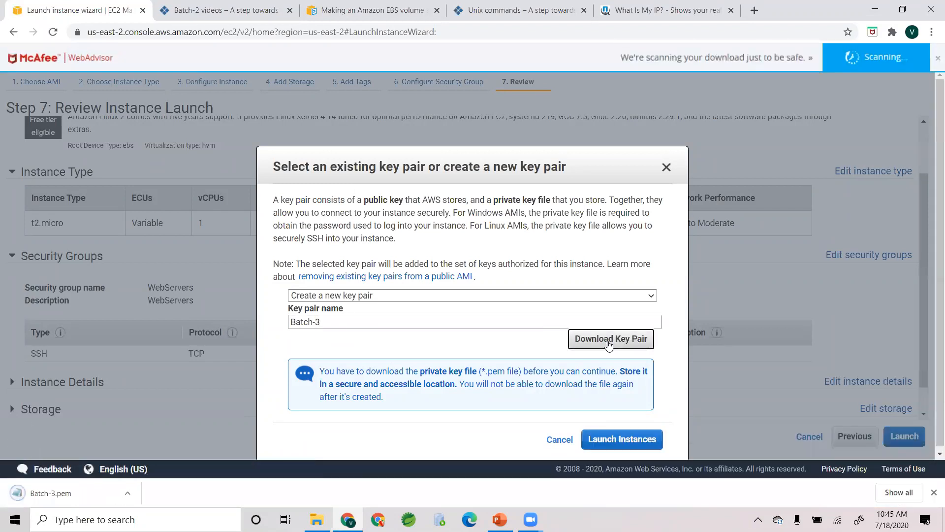
# Open the downloaded Batch-3.pem in Notepad, inspect the private key text, and minimize the window
pyautogui.click(49, 497)
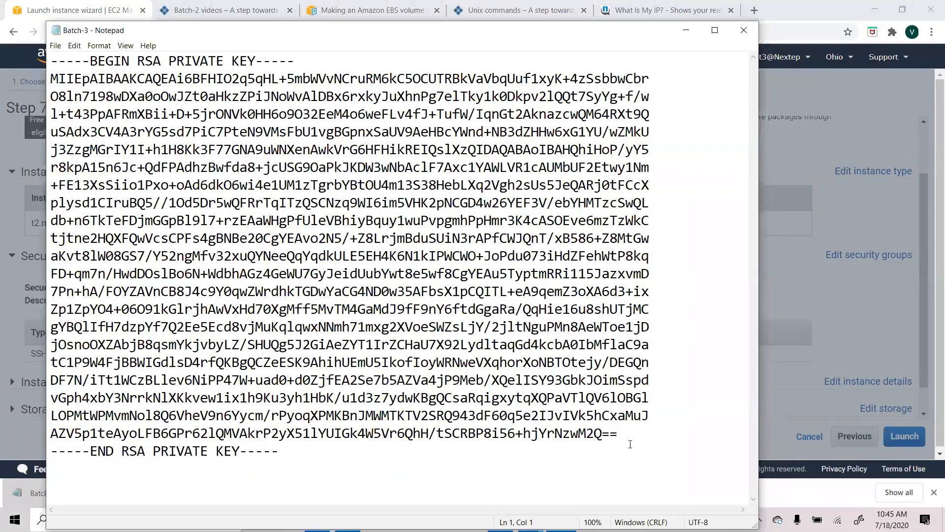
pyautogui.moveTo(631, 441); pyautogui.dragTo(19, 79)
pyautogui.click(183, 86)
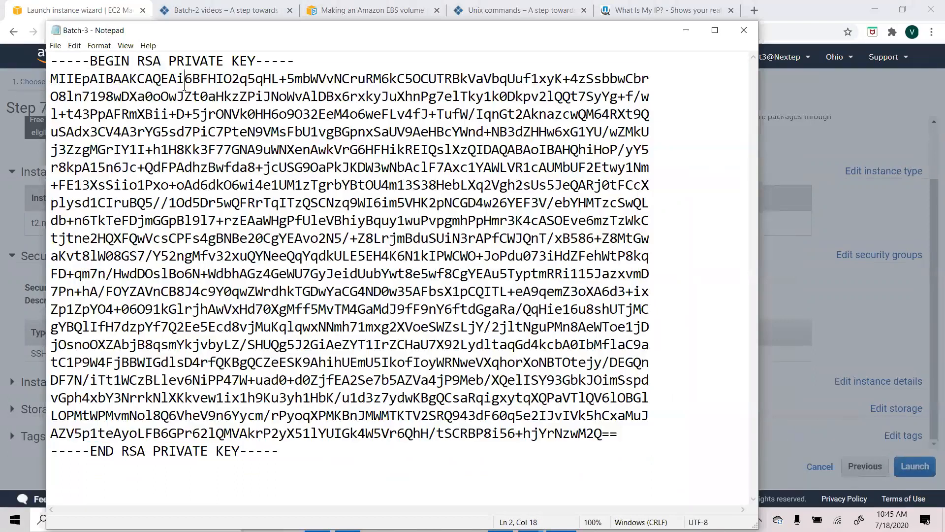
pyautogui.click(687, 32)
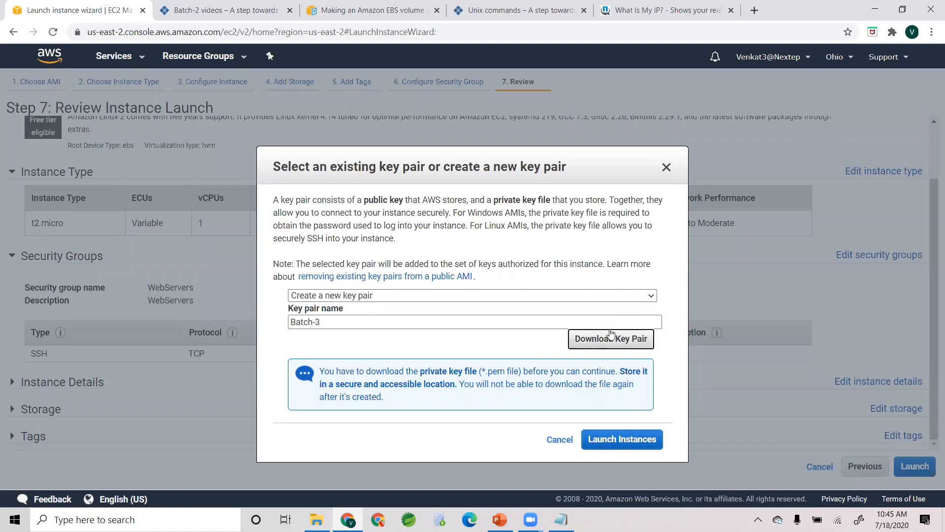
# Launch the instance with the new key pair and go to the instances list
pyautogui.click(623, 434)
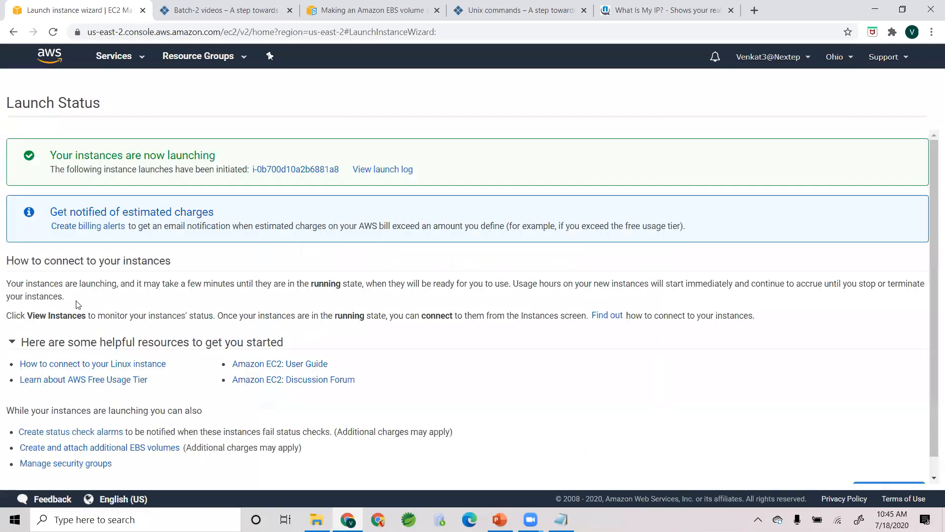
pyautogui.scroll(-1, 207, 325)
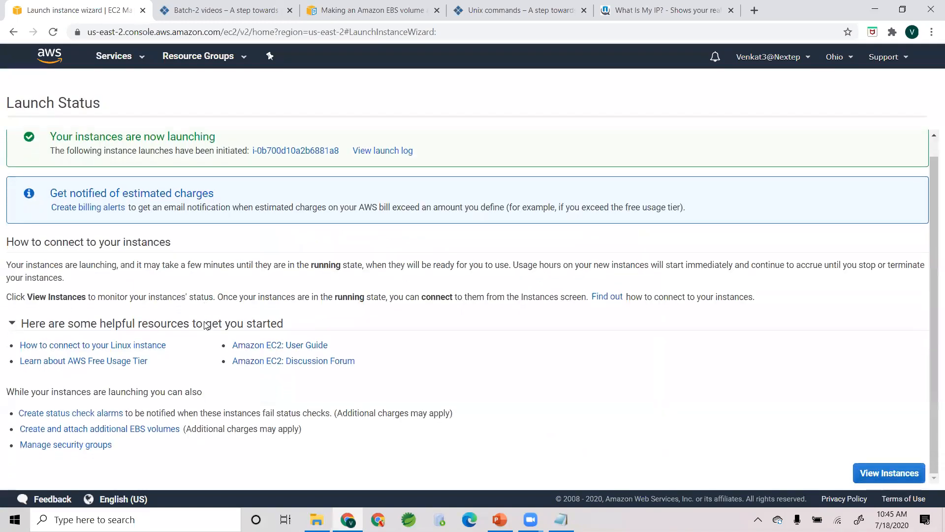
pyautogui.click(889, 480)
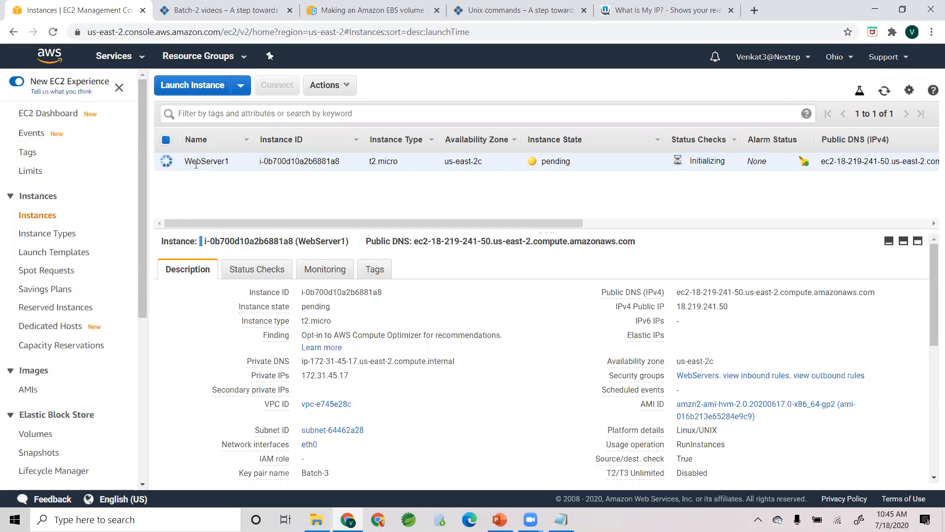
# Enlarge the WebServer1 details and examine its public DNS name and IPv4 public IP
pyautogui.moveTo(542, 231); pyautogui.dragTo(542, 205)
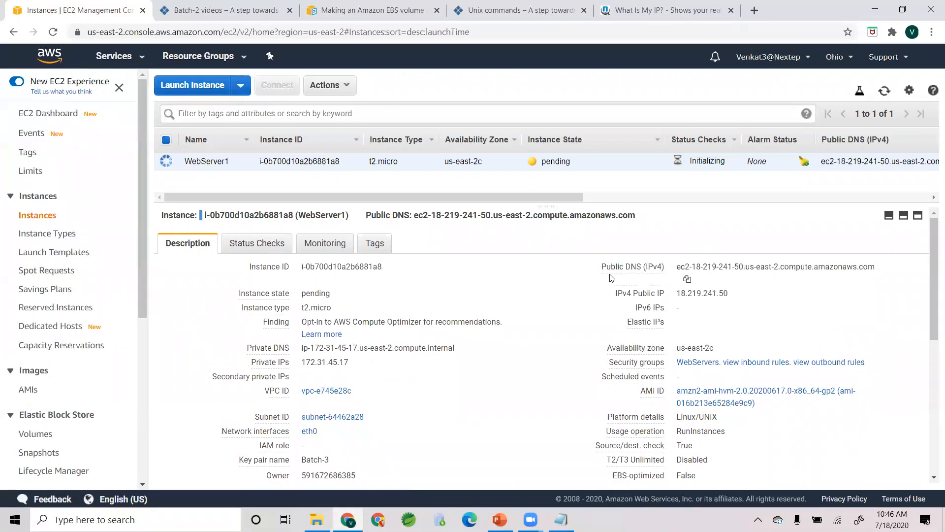
pyautogui.moveTo(676, 267); pyautogui.dragTo(876, 274)
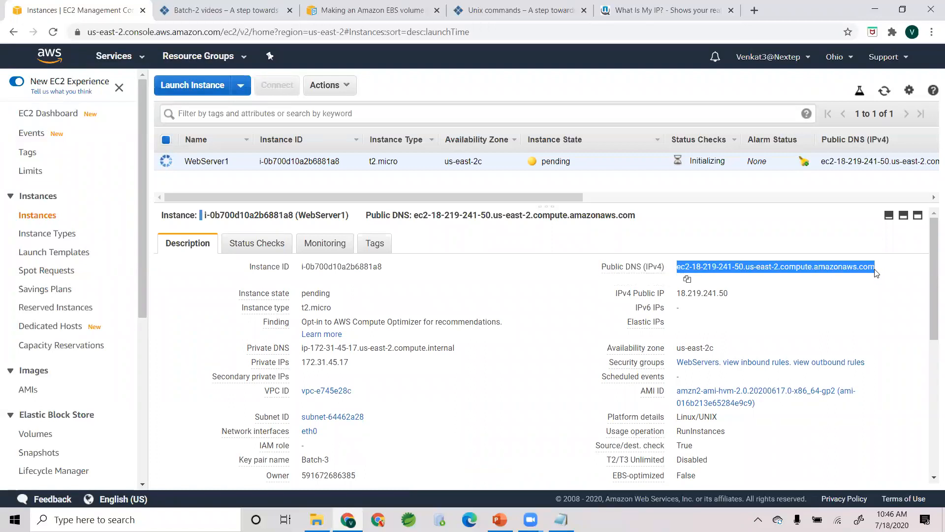
pyautogui.click(883, 268)
pyautogui.moveTo(882, 266); pyautogui.dragTo(768, 286)
pyautogui.click(768, 286)
pyautogui.moveTo(660, 266); pyautogui.dragTo(879, 273)
pyautogui.click(740, 297)
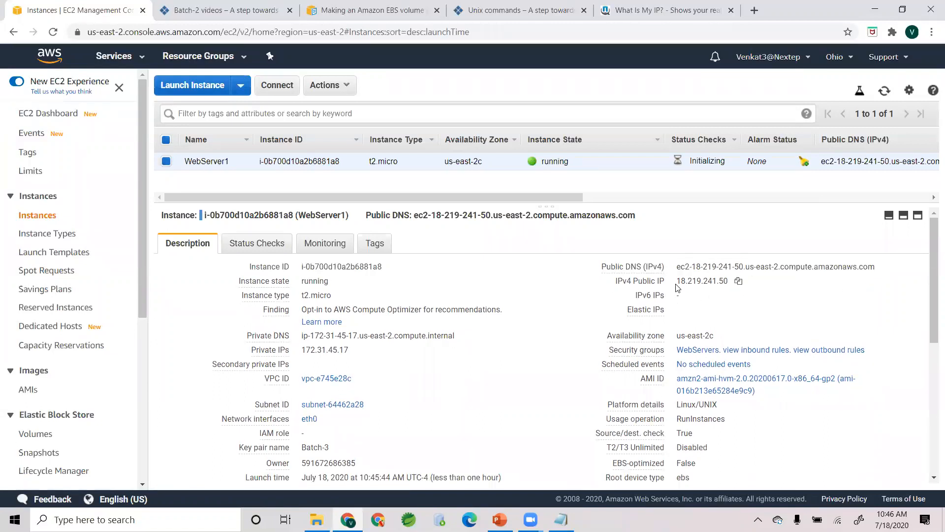
pyautogui.moveTo(676, 282); pyautogui.dragTo(731, 281)
pyautogui.click(786, 291)
pyautogui.click(132, 519)
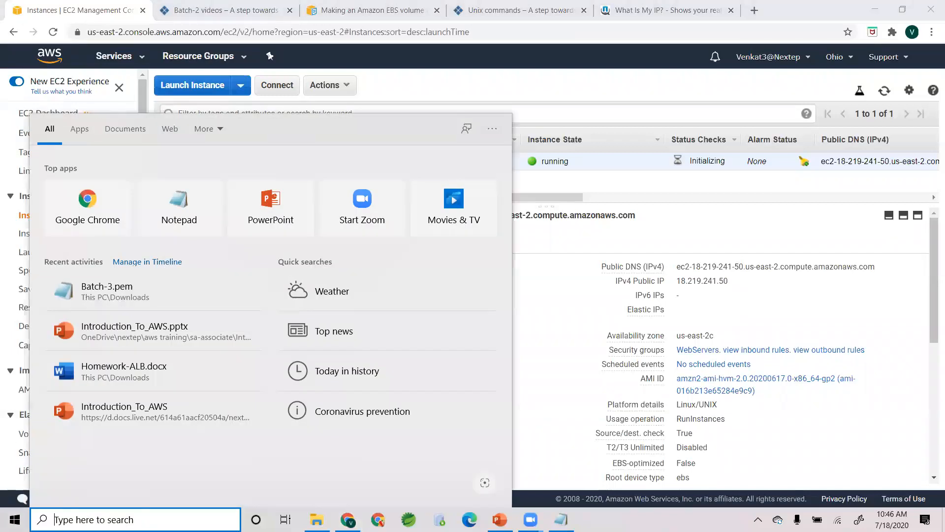
pyautogui.write('putty')
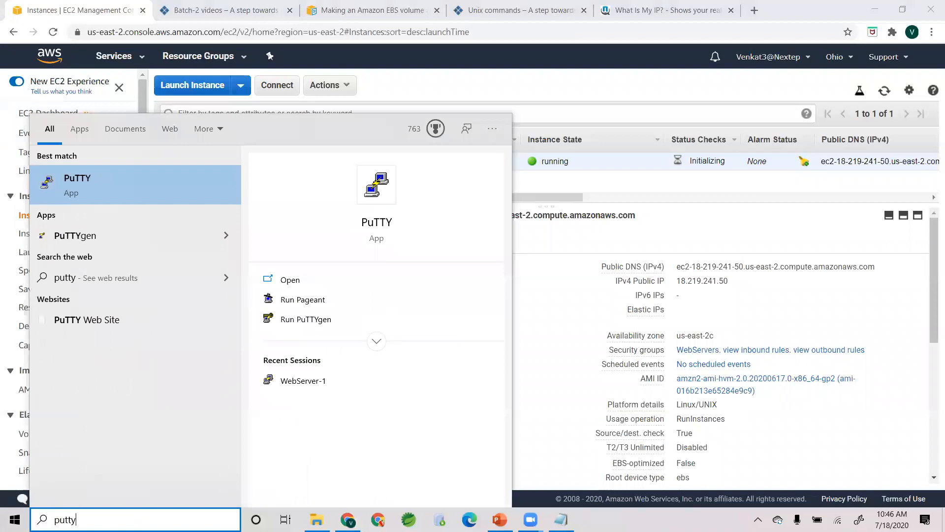
pyautogui.press('Return')
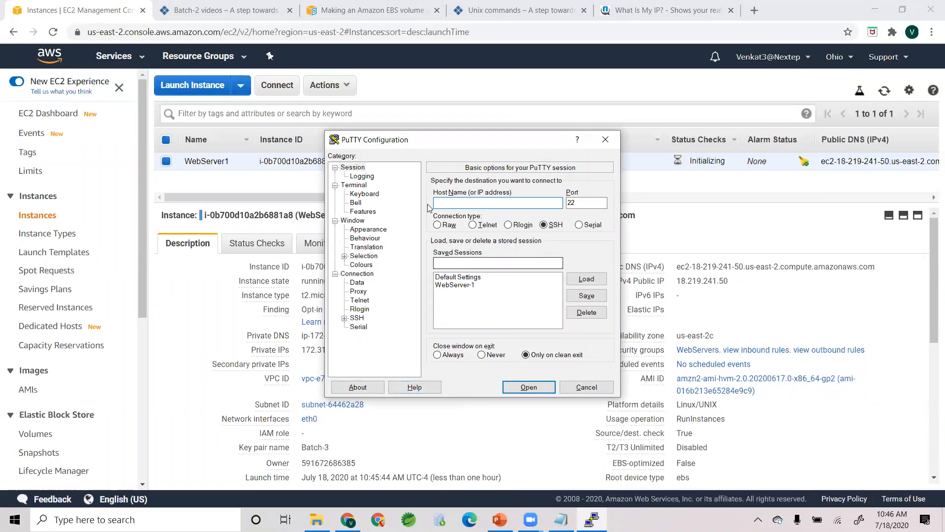
pyautogui.moveTo(432, 143); pyautogui.dragTo(353, 146)
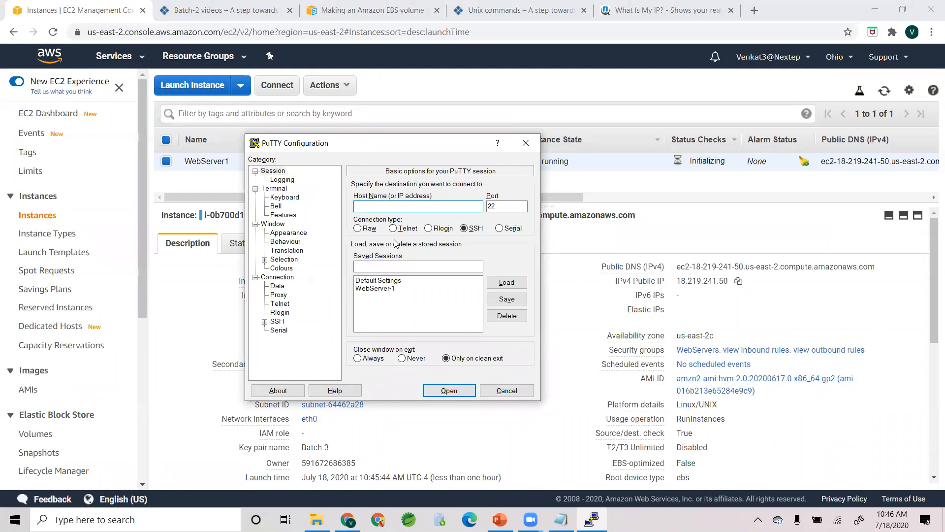
pyautogui.click(738, 281)
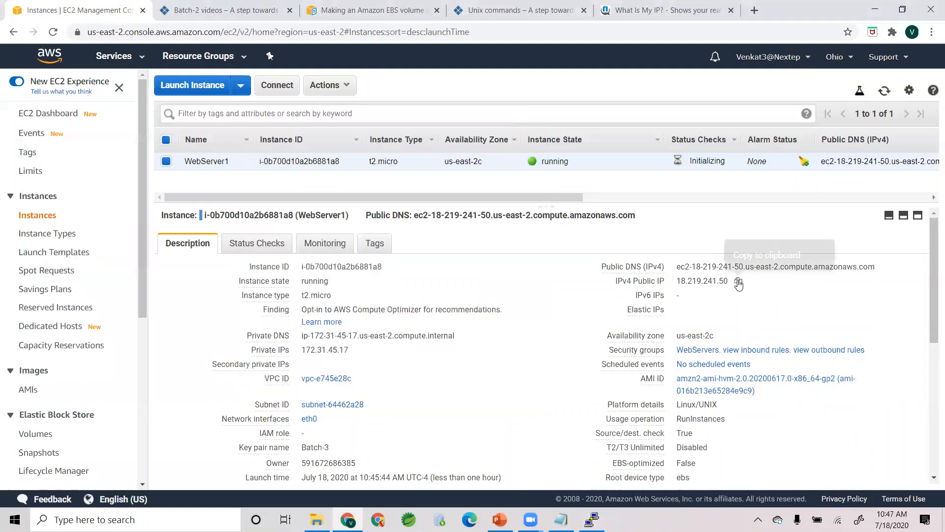
pyautogui.click(738, 281)
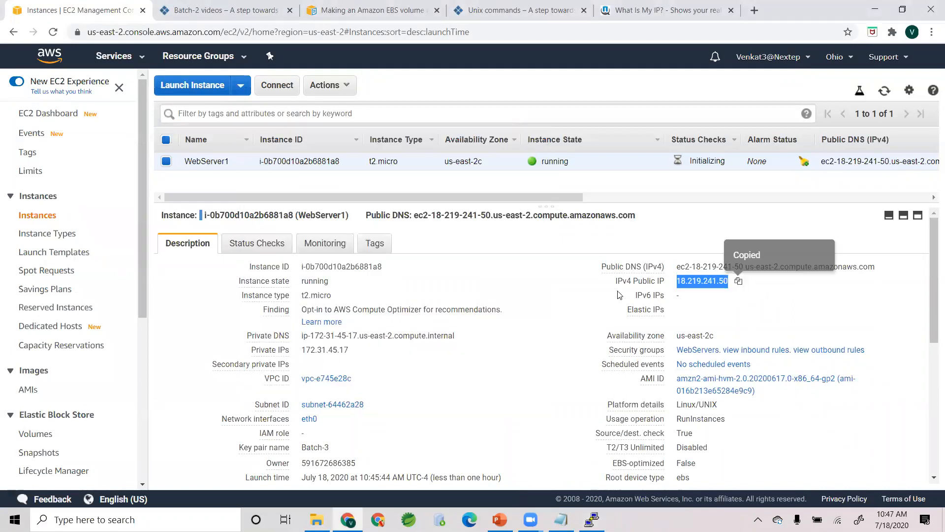
pyautogui.hotkey('alt', 'Tab')
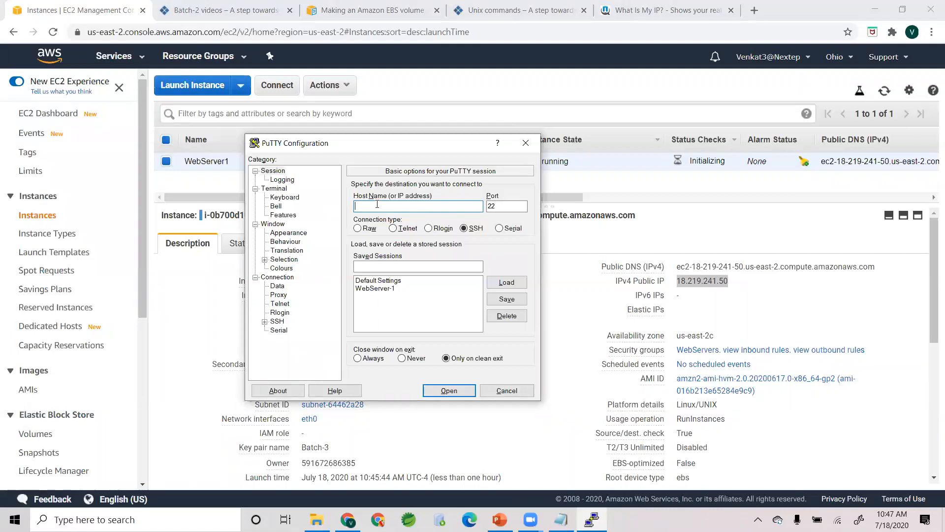
pyautogui.write('ec2-user@')
pyautogui.hotkey('ctrl', 'v')
# Copy WebServer1's public DNS name and compare it with the IP address in PuTTY's host name
pyautogui.click(753, 288)
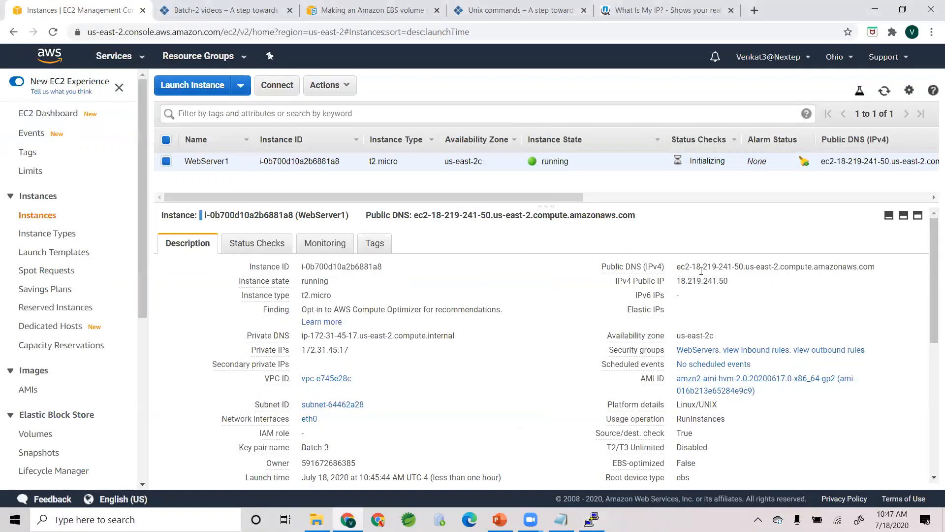
pyautogui.moveTo(703, 264)
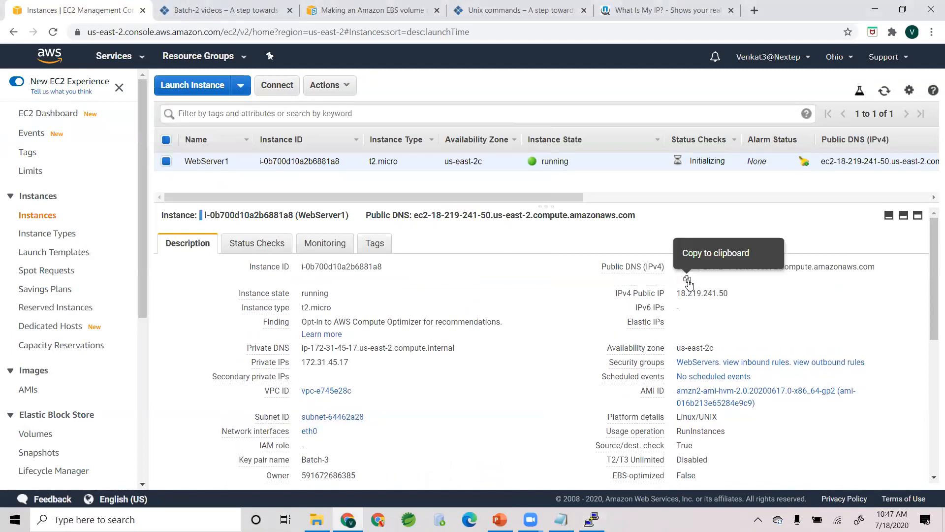
pyautogui.click(688, 280)
pyautogui.hotkey('alt', 'Tab')
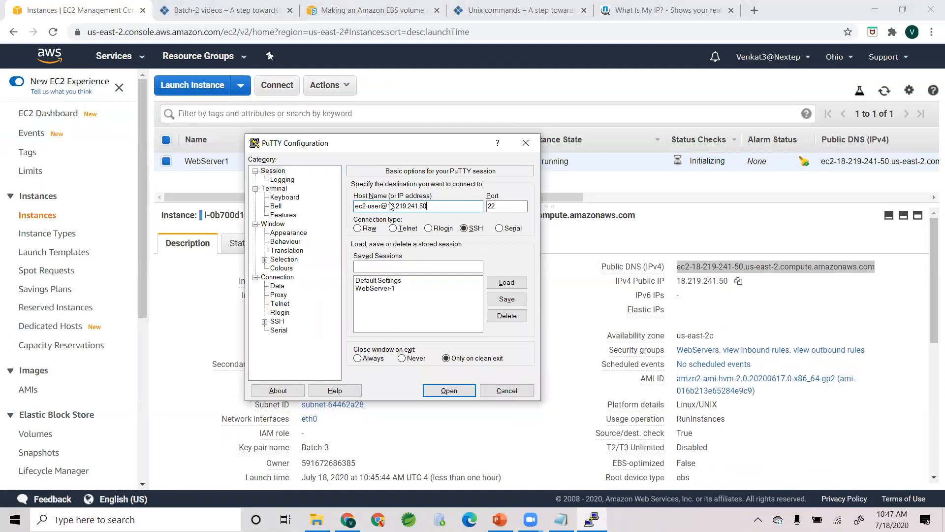
pyautogui.moveTo(391, 205); pyautogui.dragTo(437, 206)
pyautogui.click(437, 208)
# Switch to File Explorer, locate the Batch-3 key file in Downloads, and resize the window to check its file type
pyautogui.press('super+e')
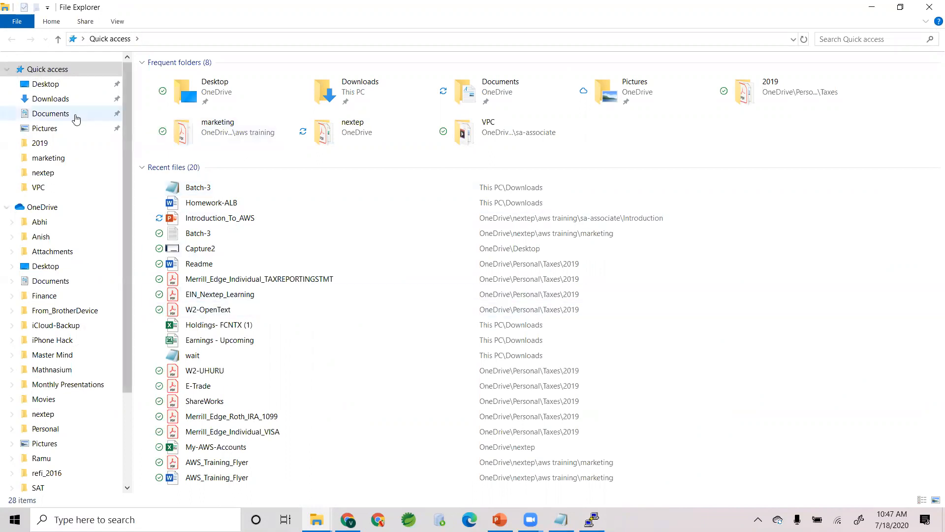
pyautogui.click(52, 114)
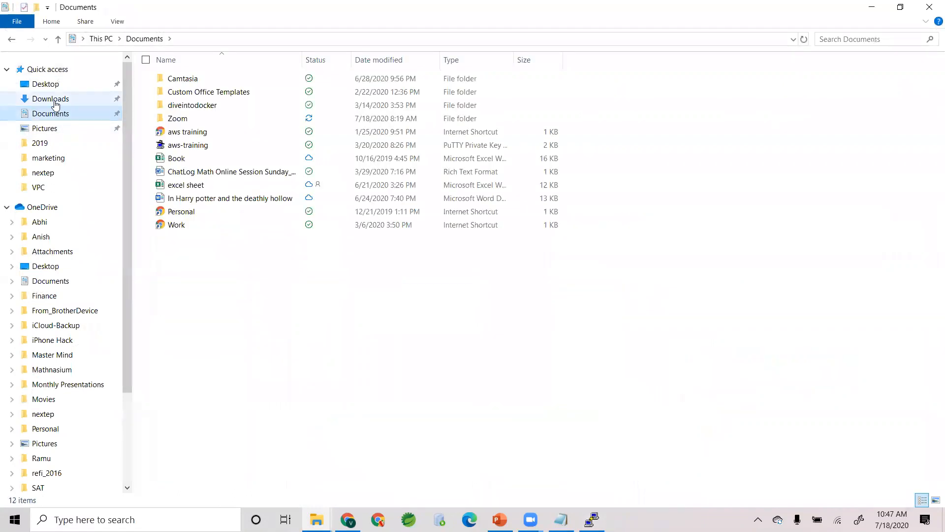
pyautogui.click(50, 99)
pyautogui.click(198, 98)
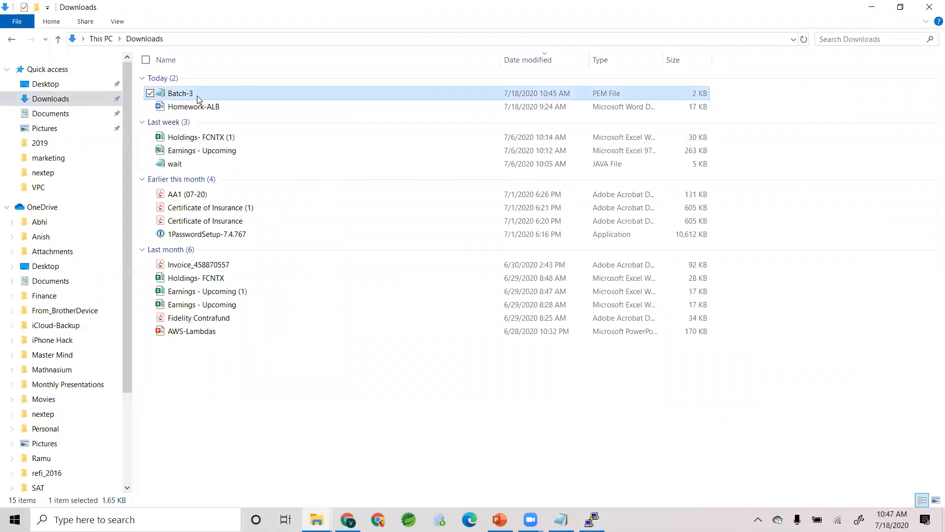
pyautogui.doubleClick(225, 10)
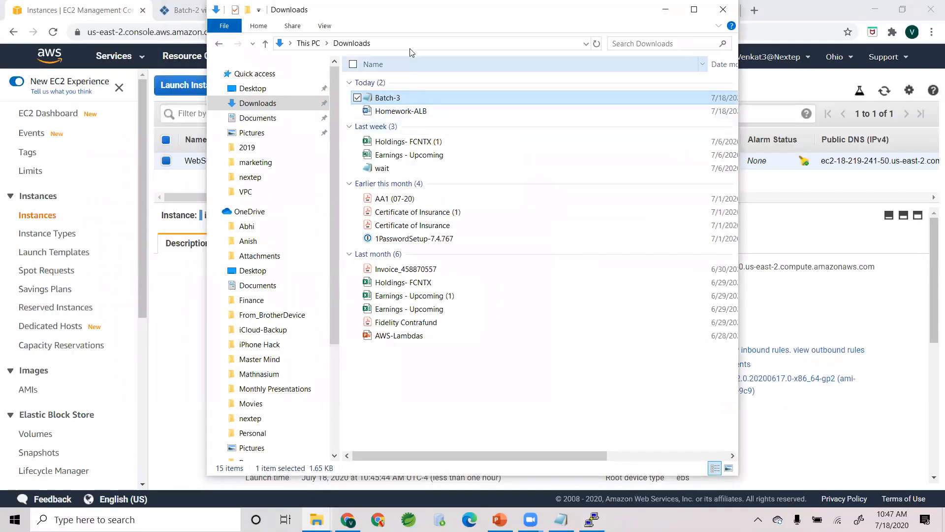
pyautogui.moveTo(393, 10); pyautogui.dragTo(328, 72)
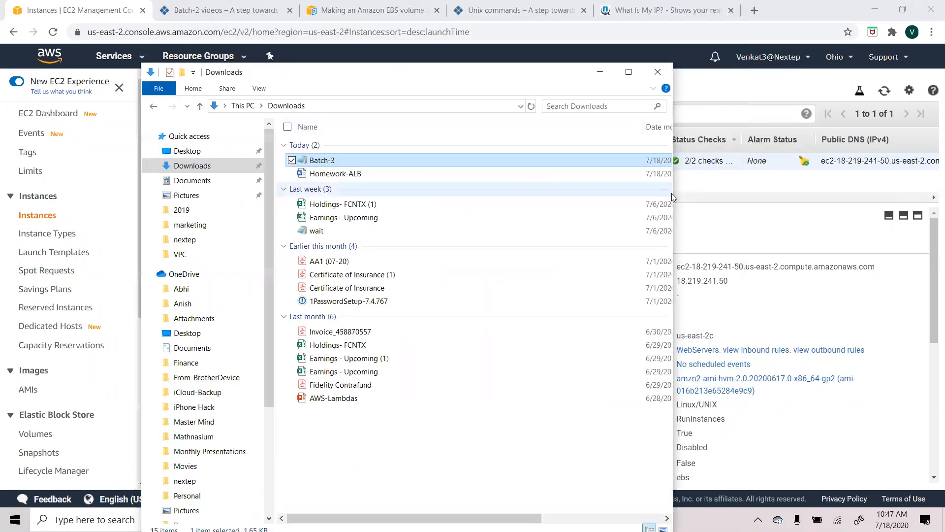
pyautogui.moveTo(674, 193); pyautogui.dragTo(860, 187)
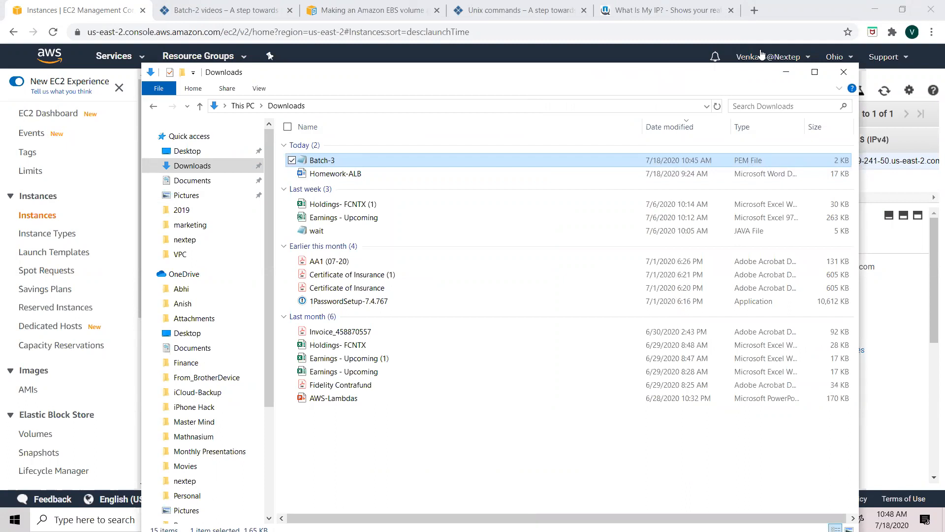
pyautogui.hotkey('alt', 'Tab')
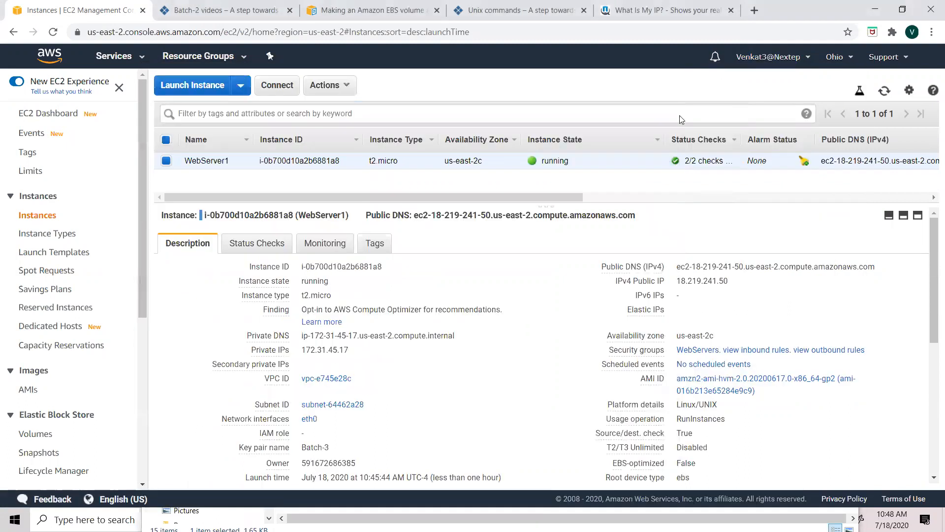
pyautogui.hotkey('alt', 'Tab')
pyautogui.hotkey('alt', 'Tab')
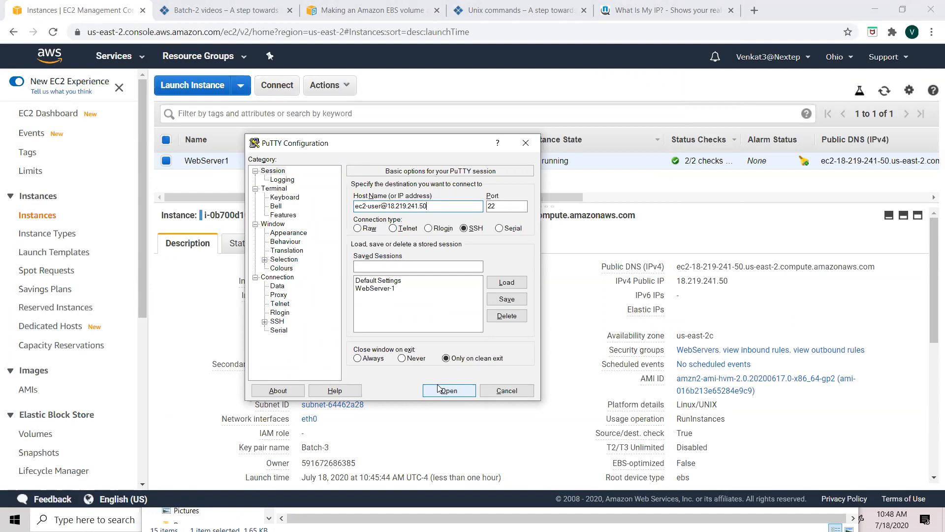
pyautogui.hotkey('alt', 'Tab')
pyautogui.hotkey('alt', 'Tab')
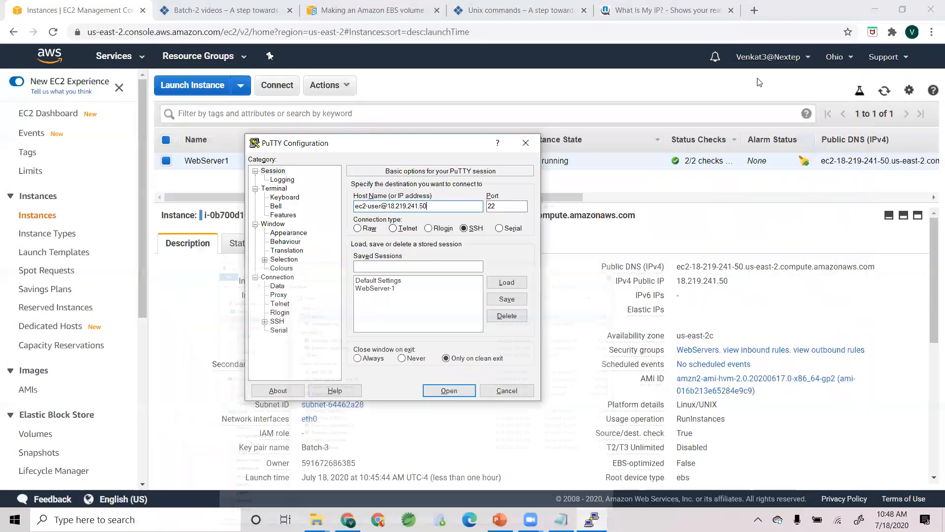
# Minimize the Downloads window, leave the PuTTY configuration, and switch to PuTTYgen
pyautogui.click(786, 72)
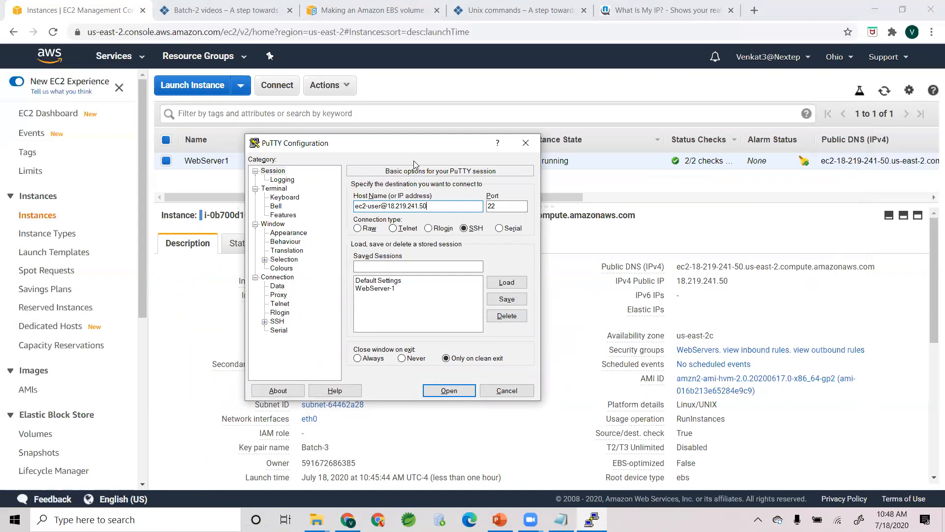
pyautogui.click(569, 84)
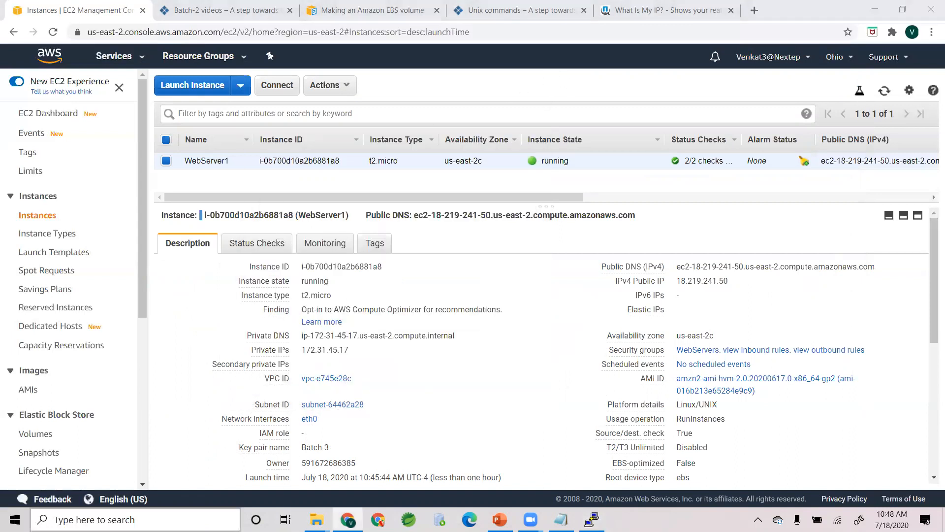
pyautogui.click(187, 519)
pyautogui.write('puttyge')
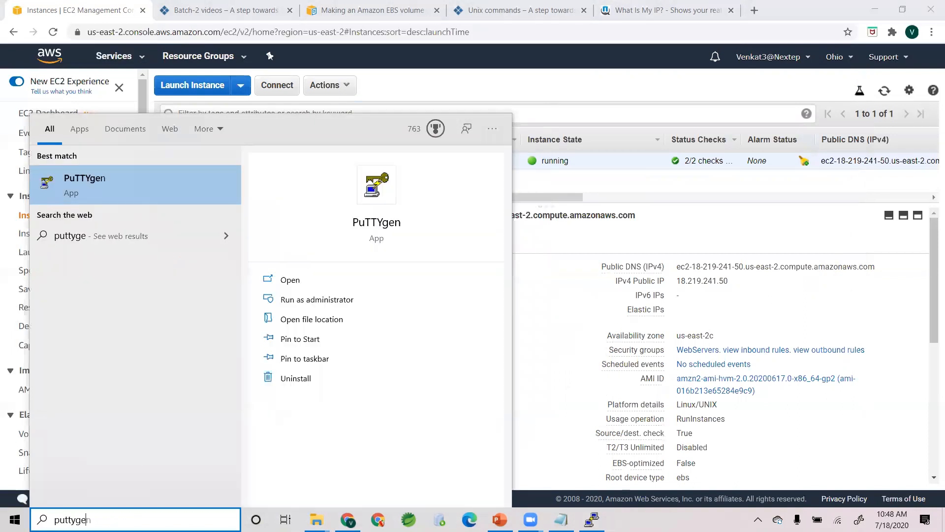
pyautogui.press('Return')
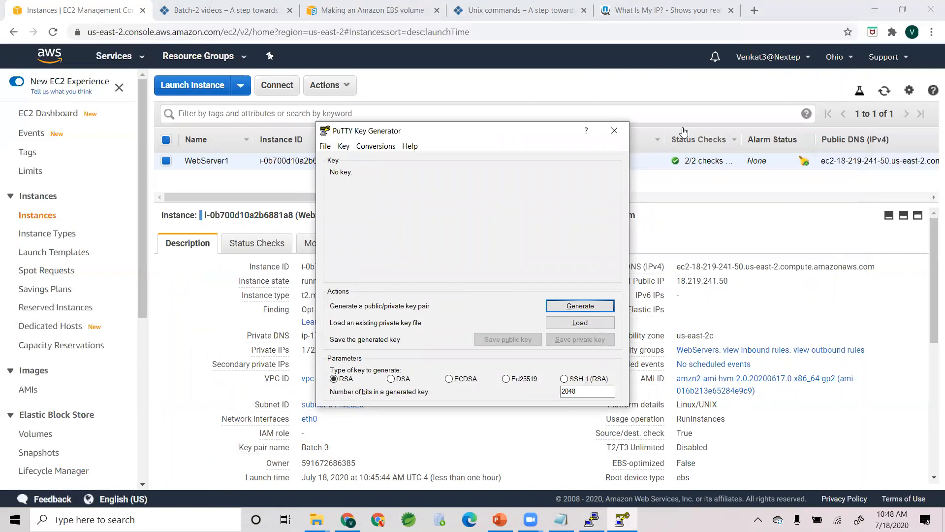
pyautogui.click(754, 10)
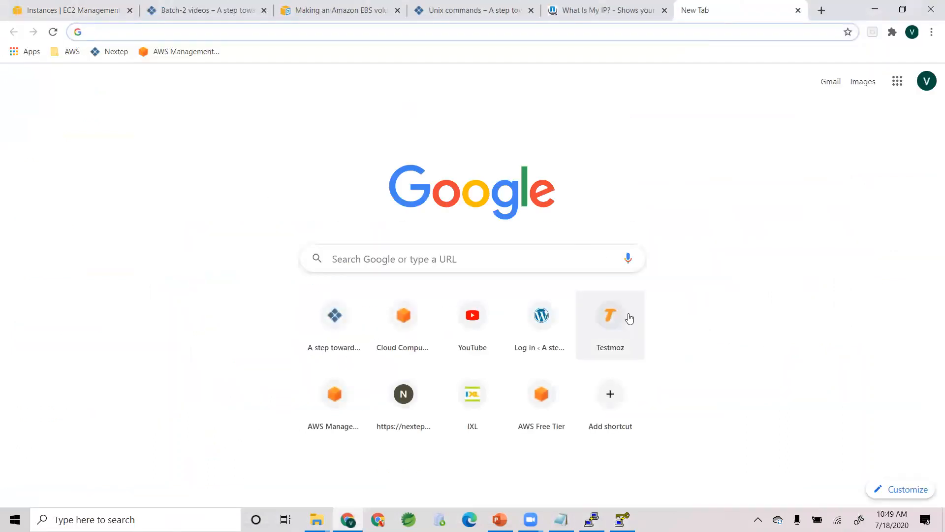
pyautogui.hotkey('alt', 'Tab')
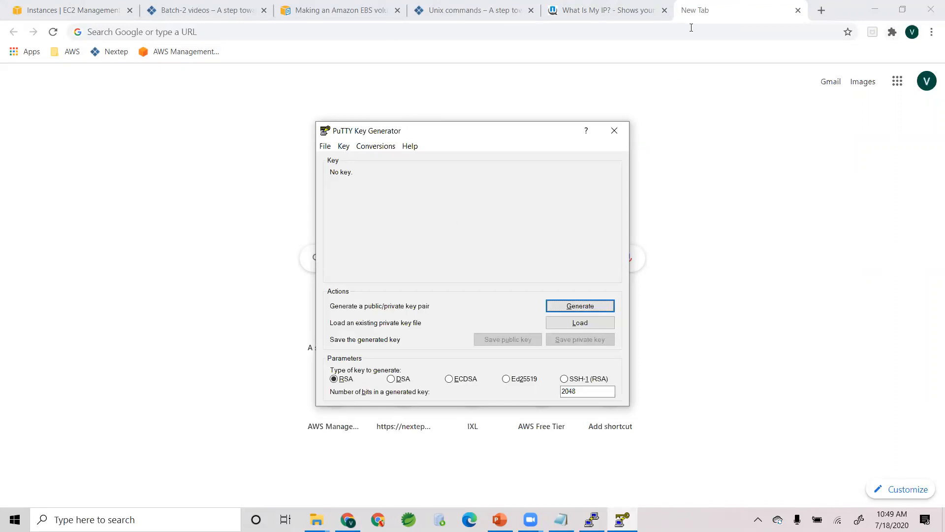
pyautogui.click(798, 9)
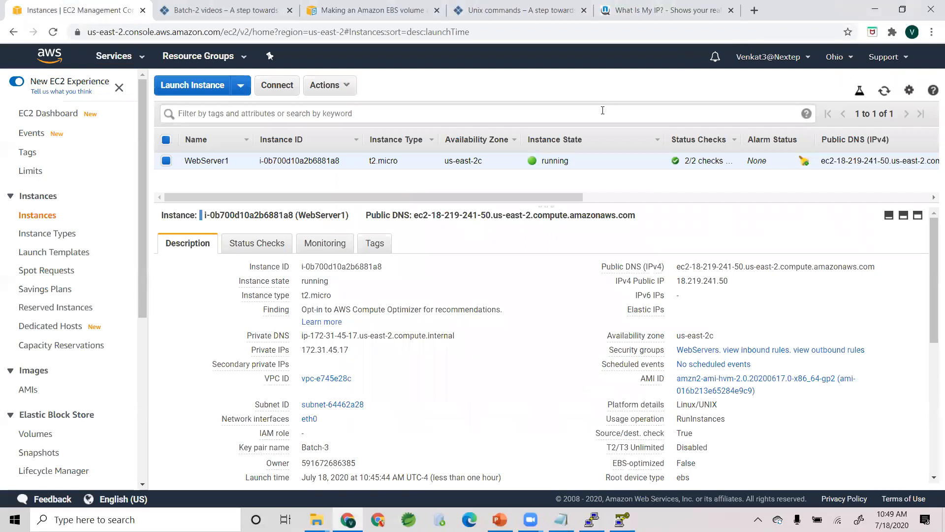
pyautogui.hotkey('alt', 'Tab')
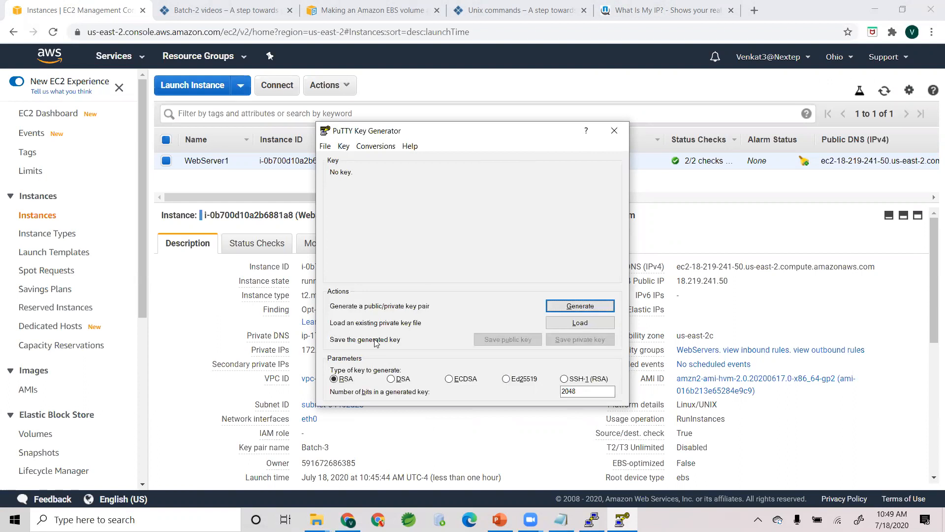
# Load the Batch-3 PEM key from Downloads into PuTTYgen, showing all file types, and acknowledge the import notice
pyautogui.click(581, 323)
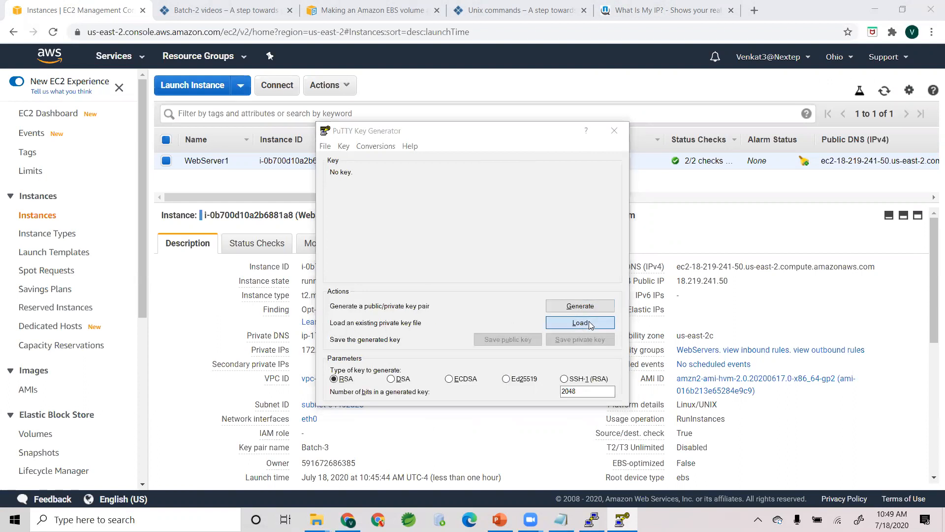
pyautogui.scroll(10, 406, 327)
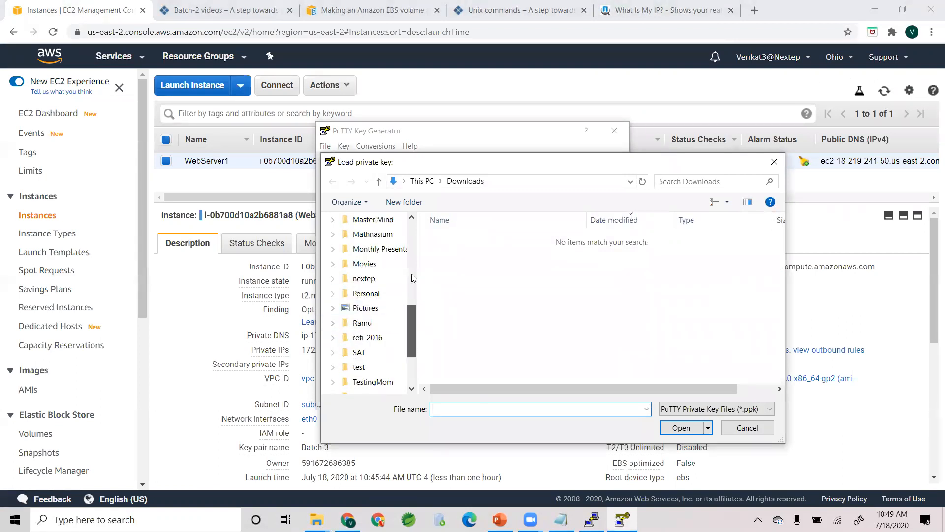
pyautogui.click(373, 259)
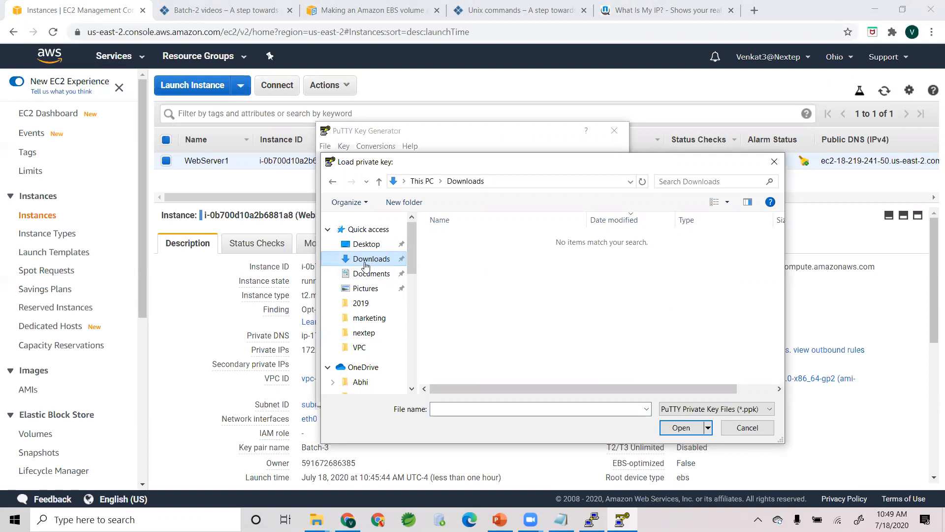
pyautogui.click(757, 410)
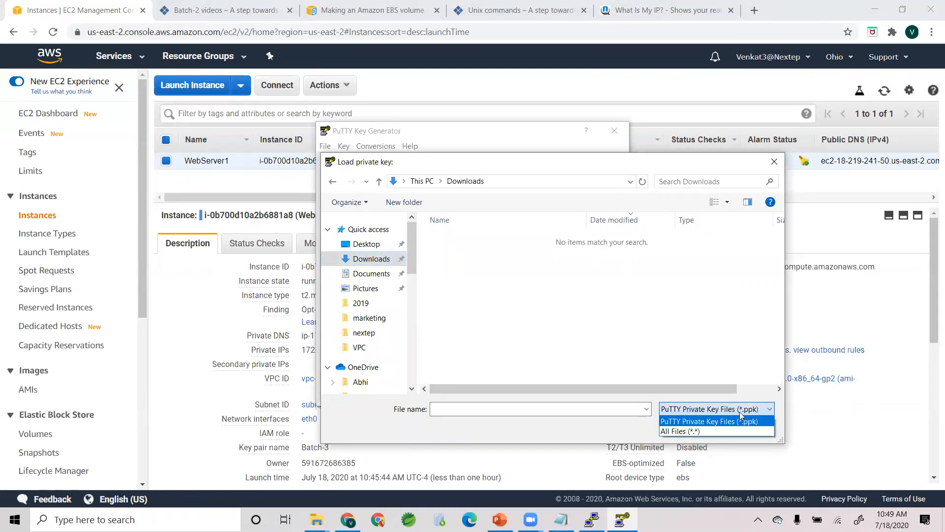
pyautogui.click(702, 433)
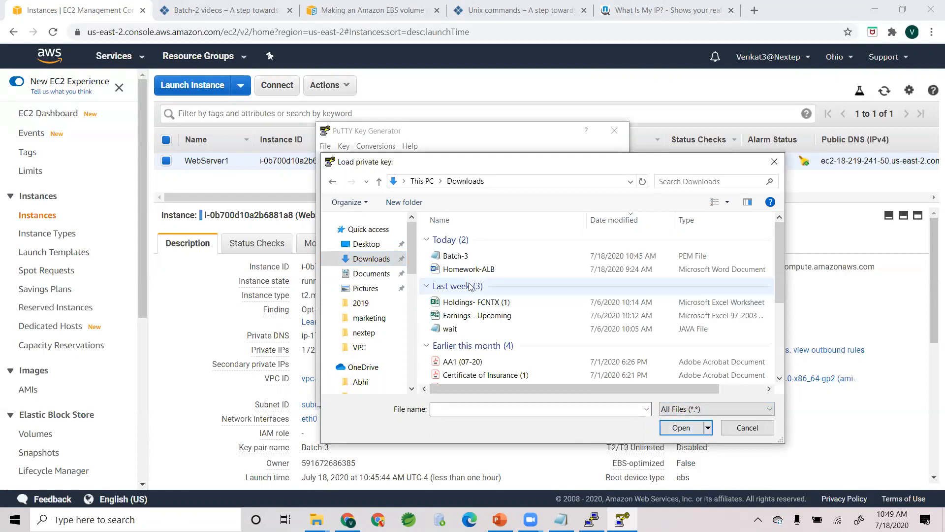
pyautogui.click(470, 258)
pyautogui.doubleClick(470, 257)
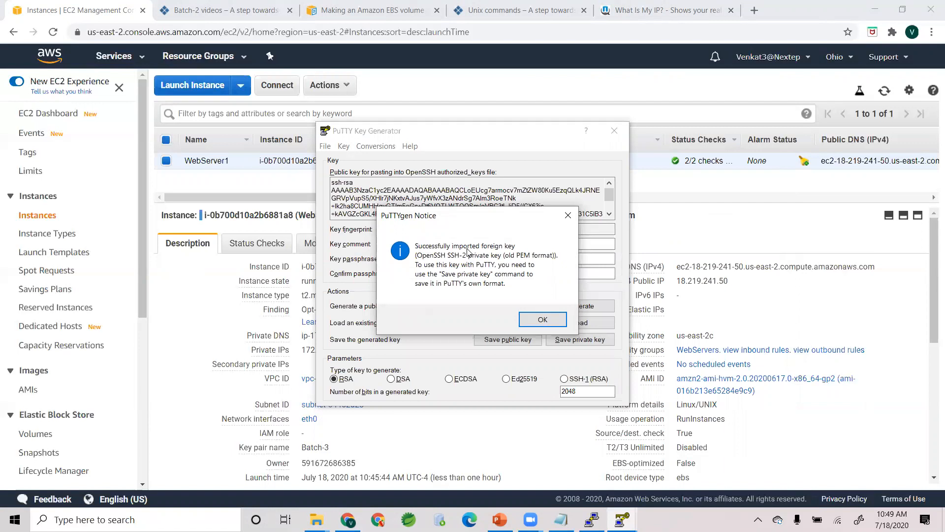
pyautogui.click(549, 321)
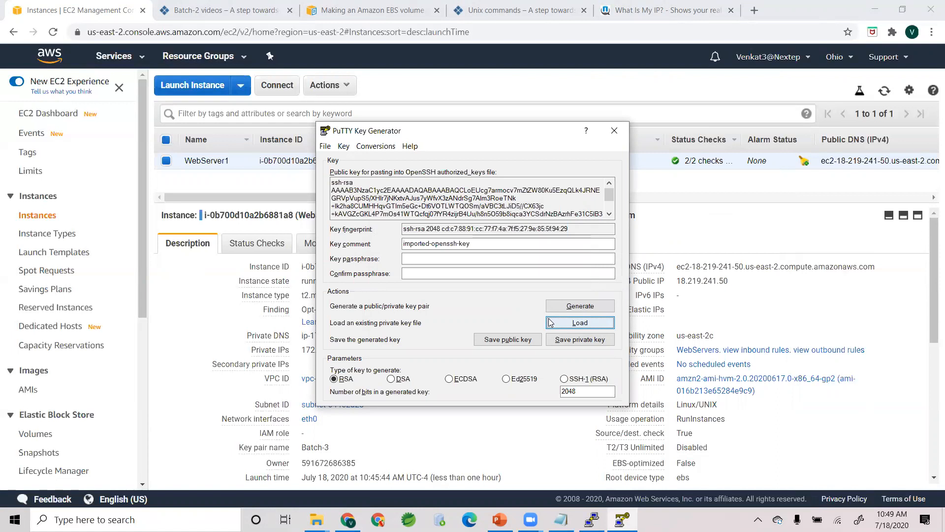
pyautogui.click(574, 340)
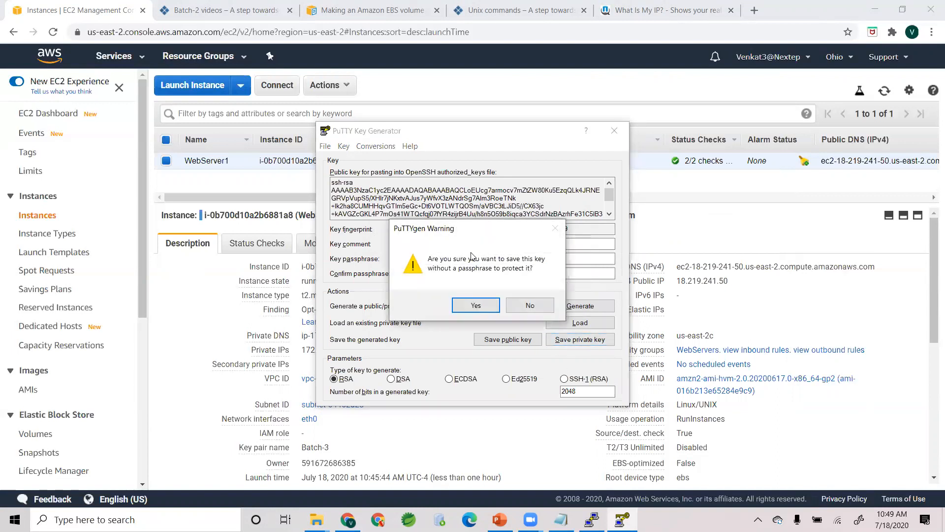
pyautogui.click(480, 306)
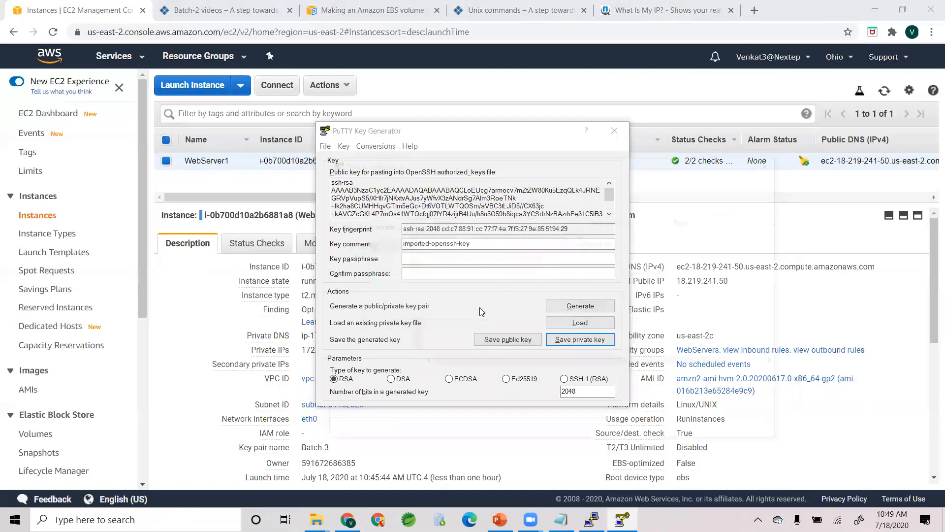
pyautogui.click(752, 428)
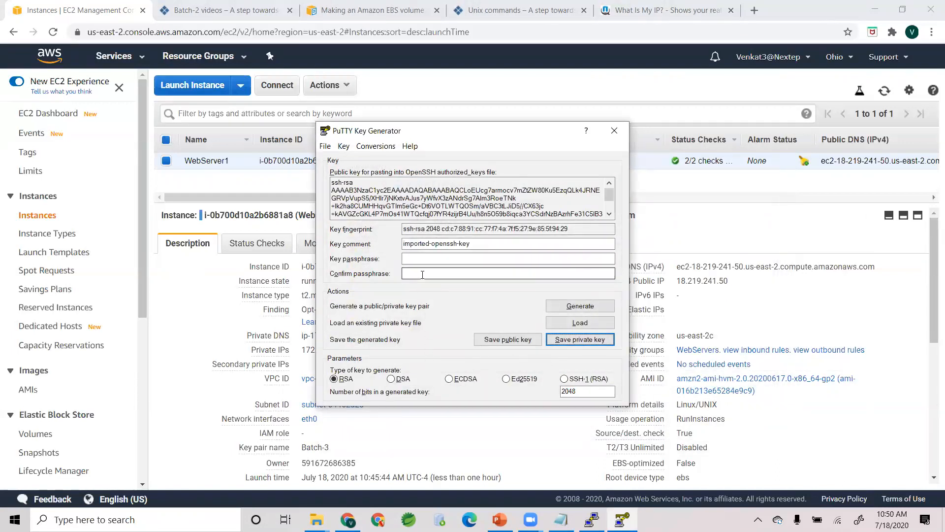
# Save the private key without a passphrase as Batch-3 in PPK format in Downloads, and close PuTTYgen
pyautogui.click(576, 340)
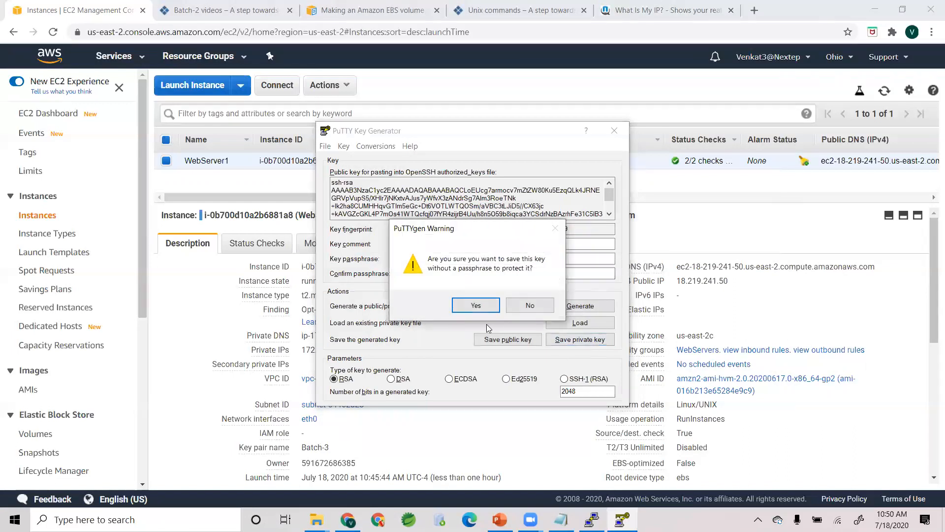
pyautogui.click(475, 305)
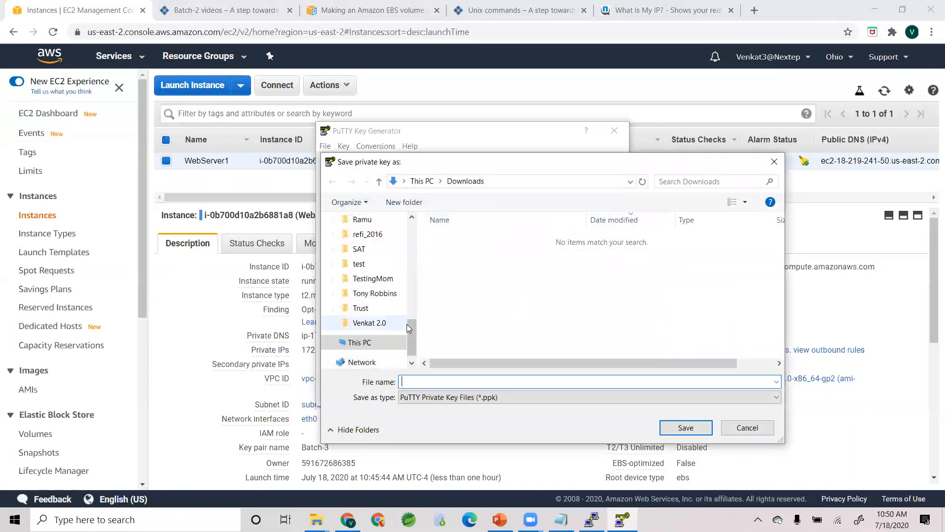
pyautogui.scroll(10, 416, 290)
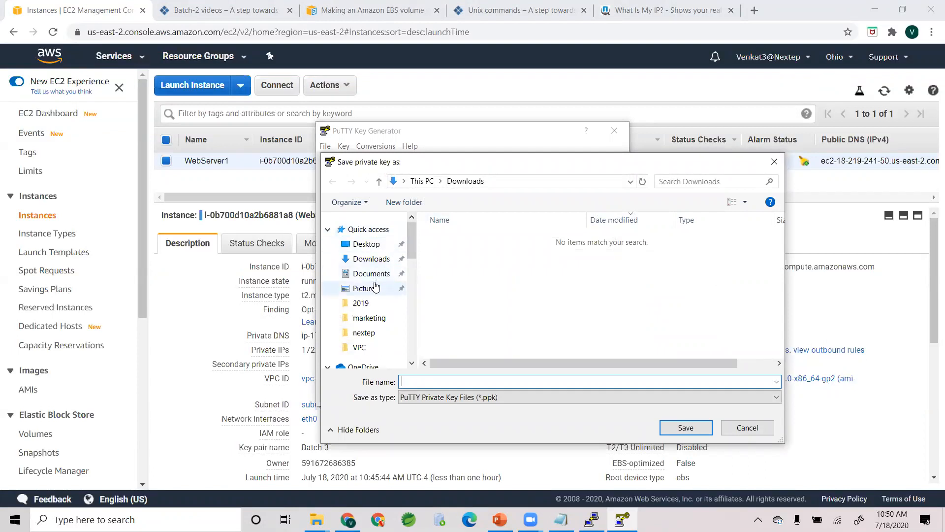
pyautogui.click(372, 259)
pyautogui.click(453, 382)
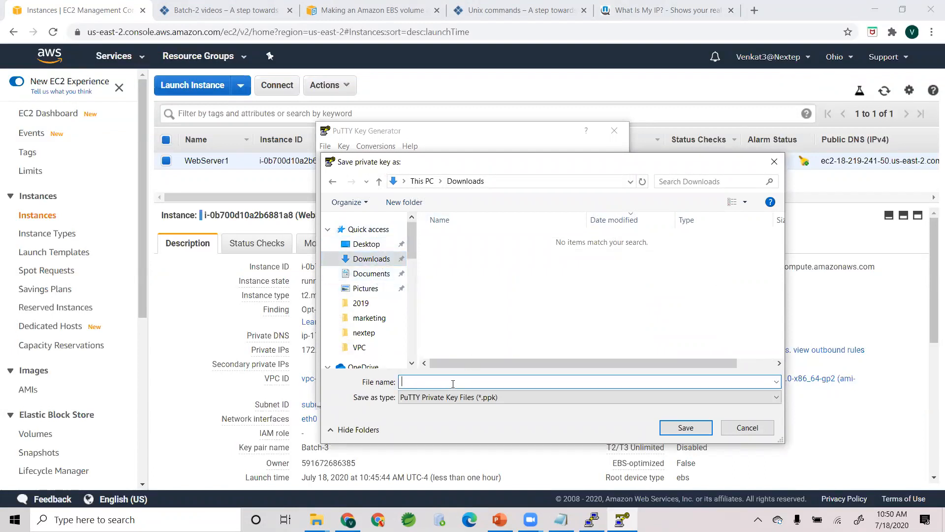
pyautogui.write('Batch-3')
pyautogui.click(453, 384)
pyautogui.click(689, 428)
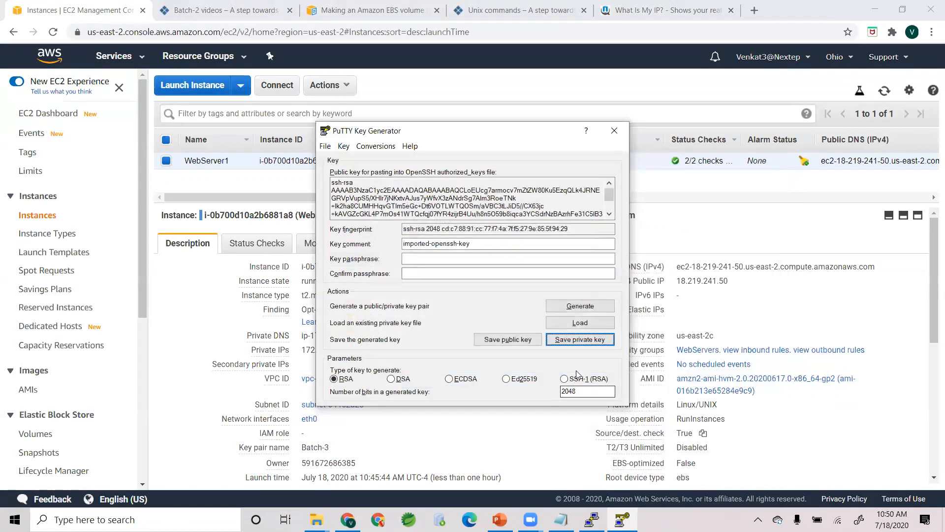
pyautogui.click(615, 130)
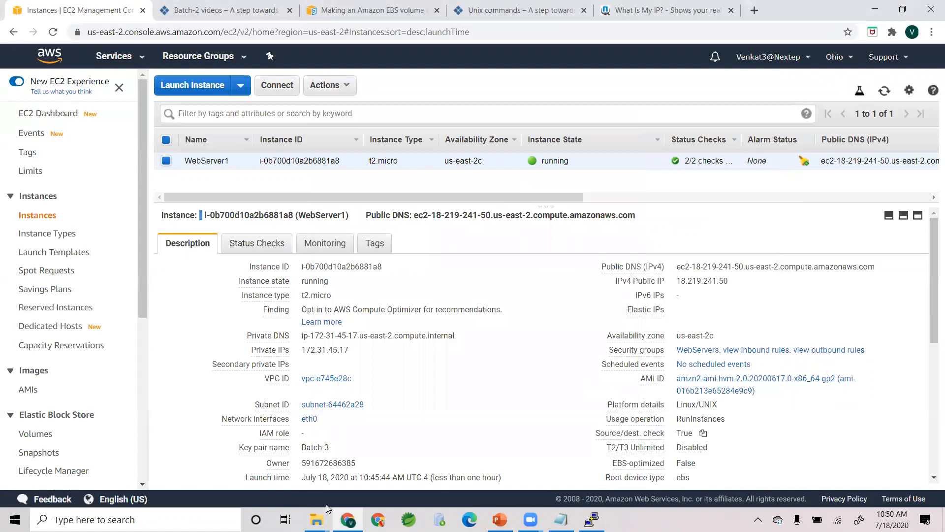
# Switch to the Downloads folder in File Explorer, check the file type of the new Batch-3 PuTTY key, and minimize the window
pyautogui.click(366, 480)
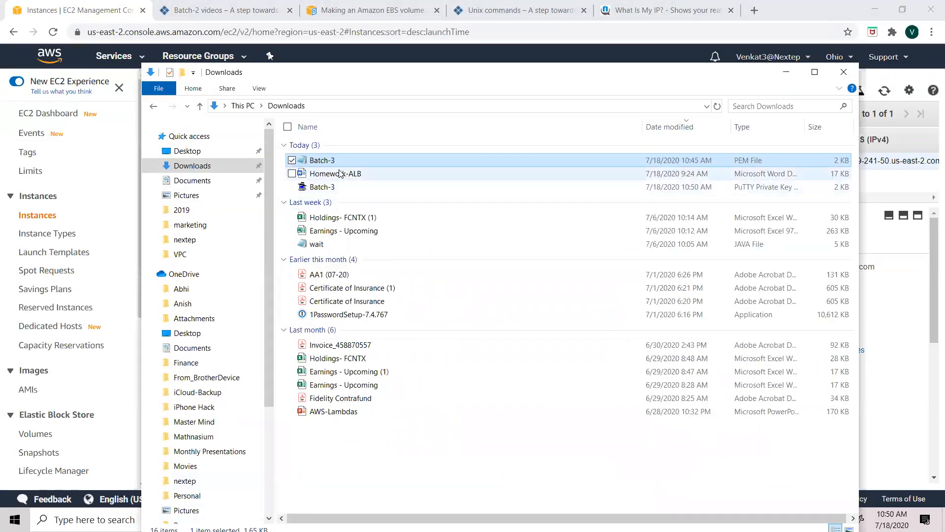
pyautogui.click(355, 193)
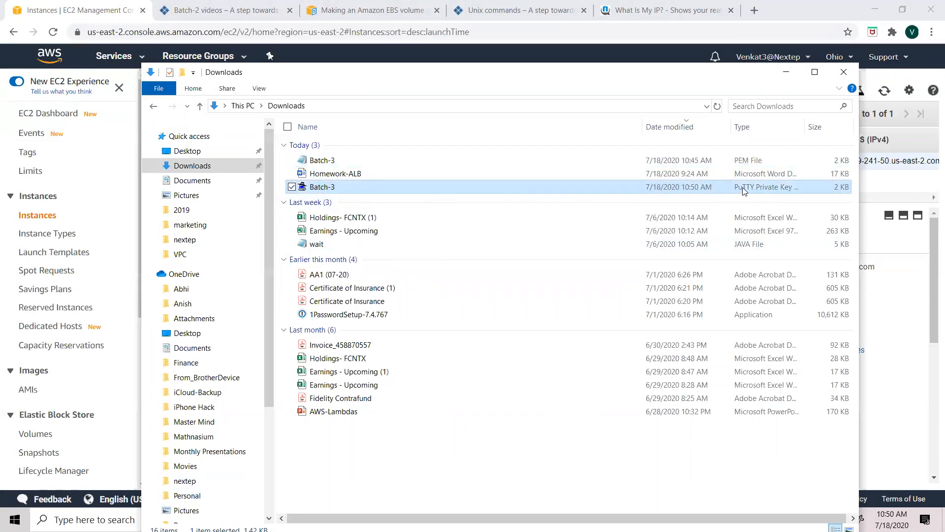
pyautogui.click(789, 75)
# Switch to PuTTY and set Batch-3.ppk from Downloads as the private key file for SSH authentication
pyautogui.click(591, 519)
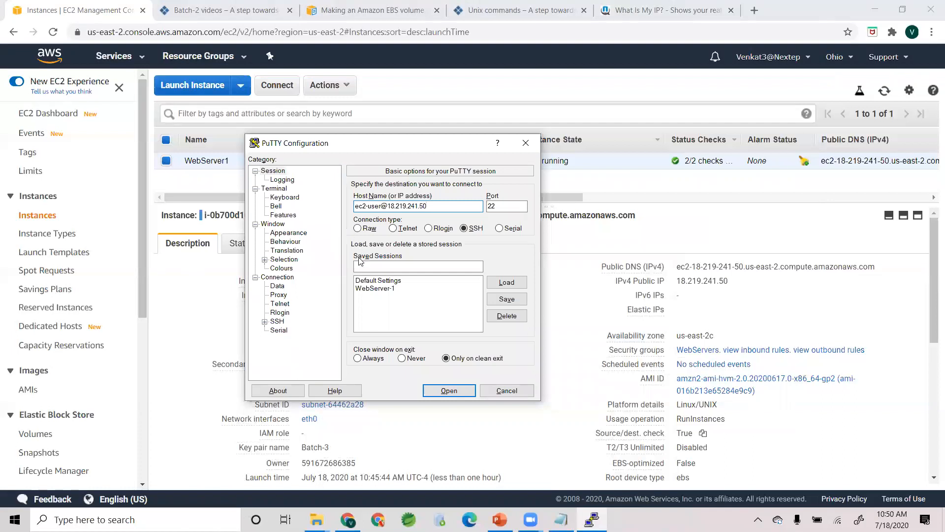
pyautogui.click(285, 278)
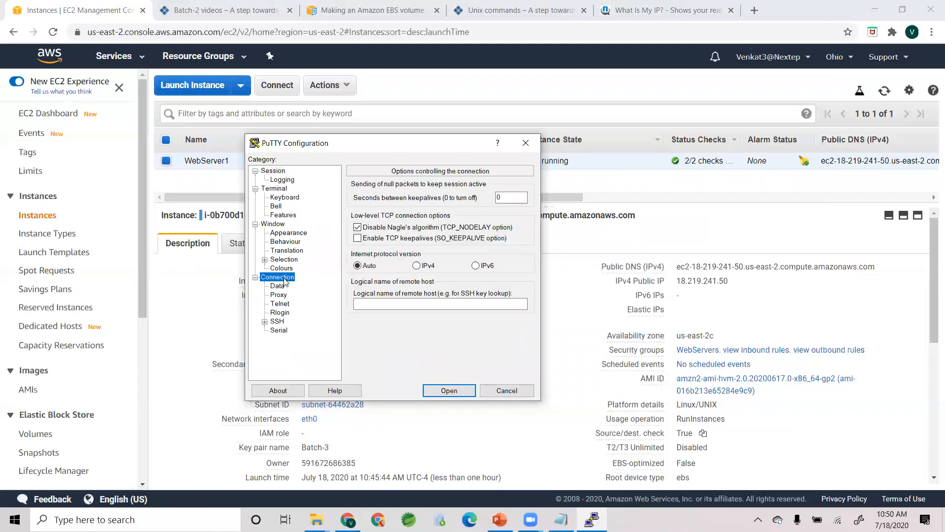
pyautogui.click(265, 321)
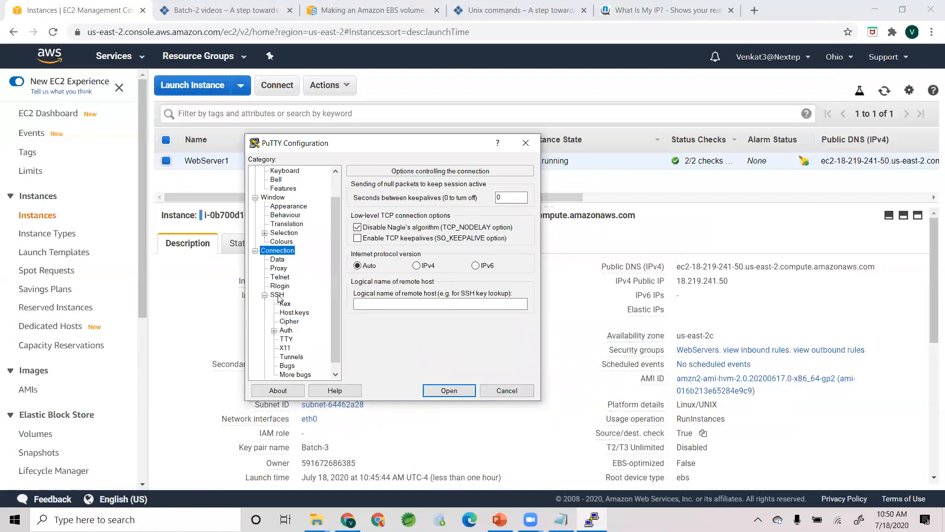
pyautogui.click(278, 297)
pyautogui.click(286, 331)
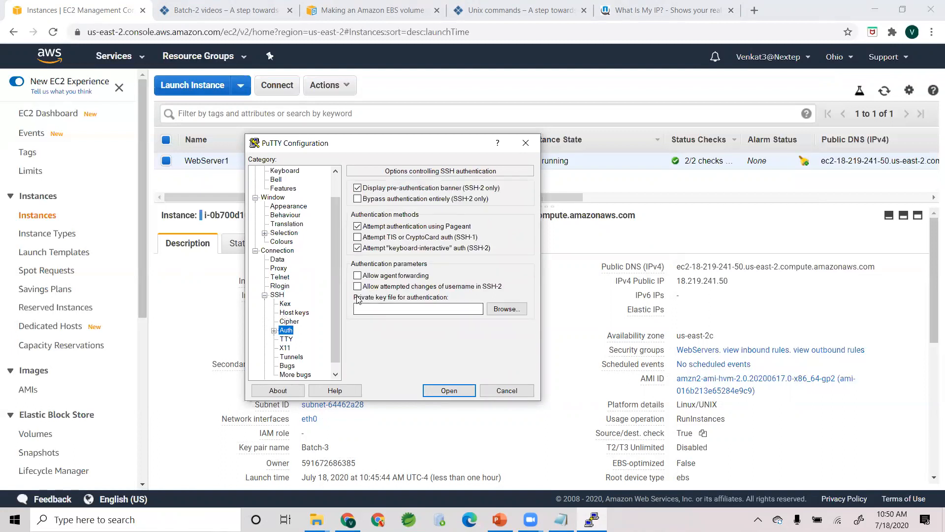
pyautogui.click(510, 309)
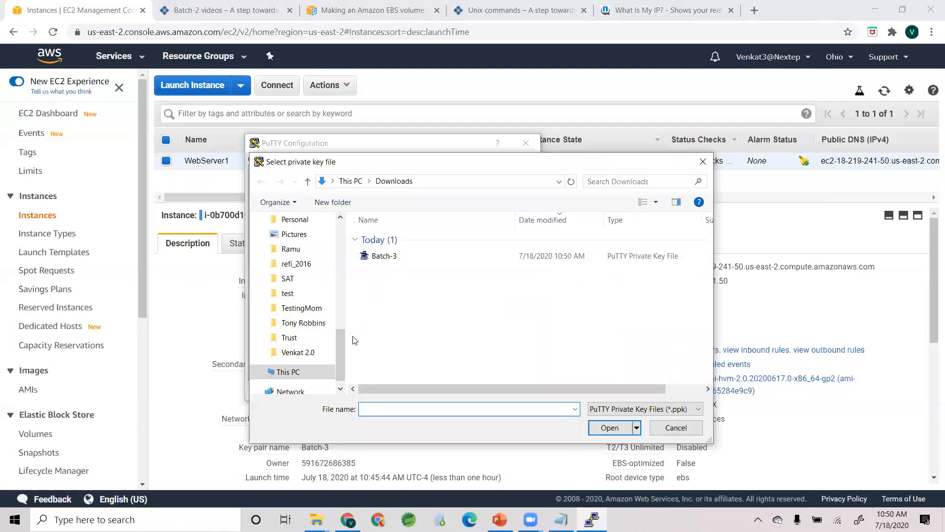
pyautogui.scroll(10, 315, 295)
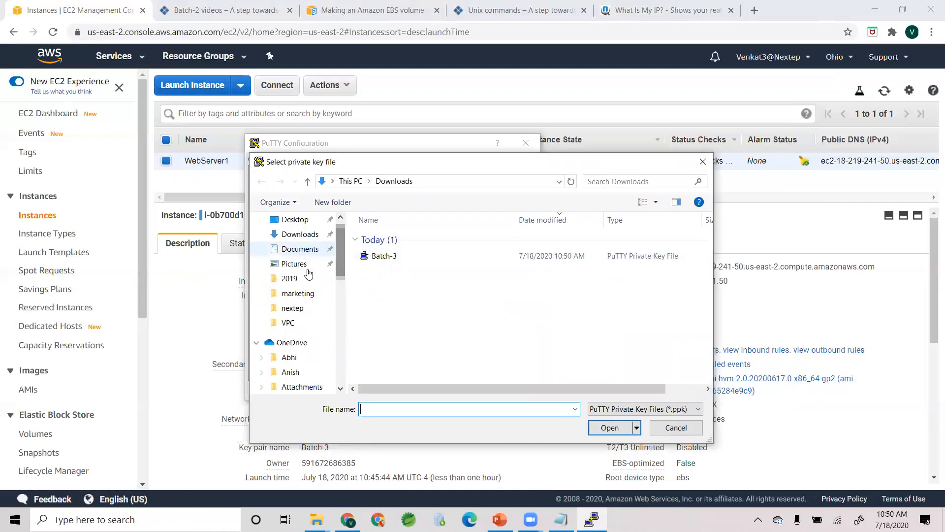
pyautogui.click(301, 259)
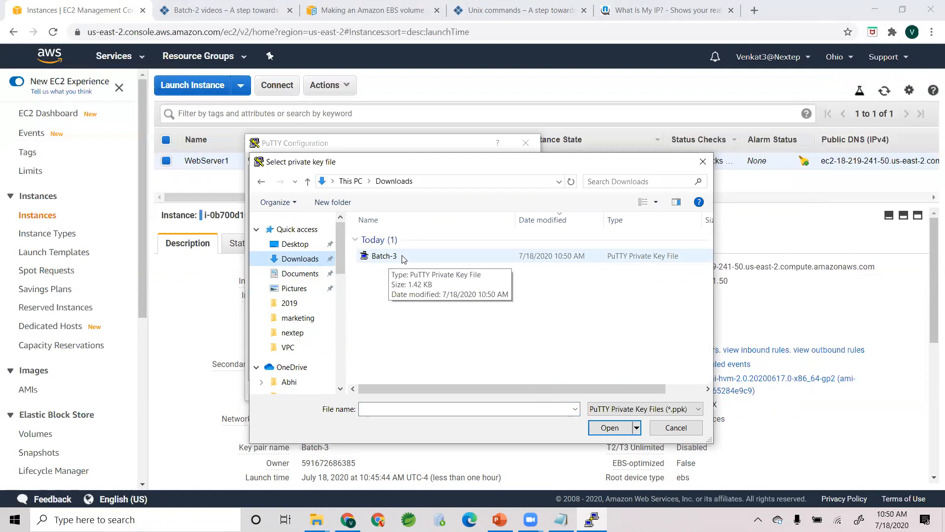
pyautogui.doubleClick(389, 258)
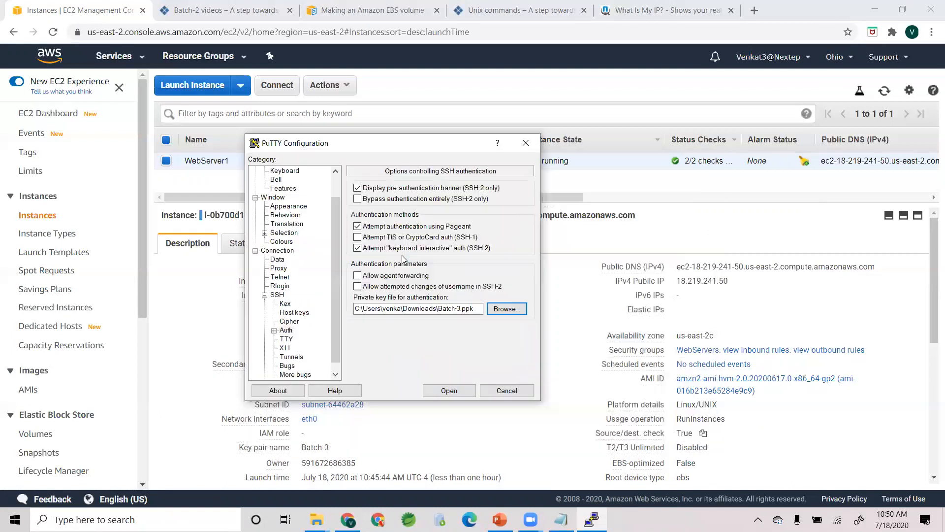
pyautogui.click(337, 179)
pyautogui.click(283, 174)
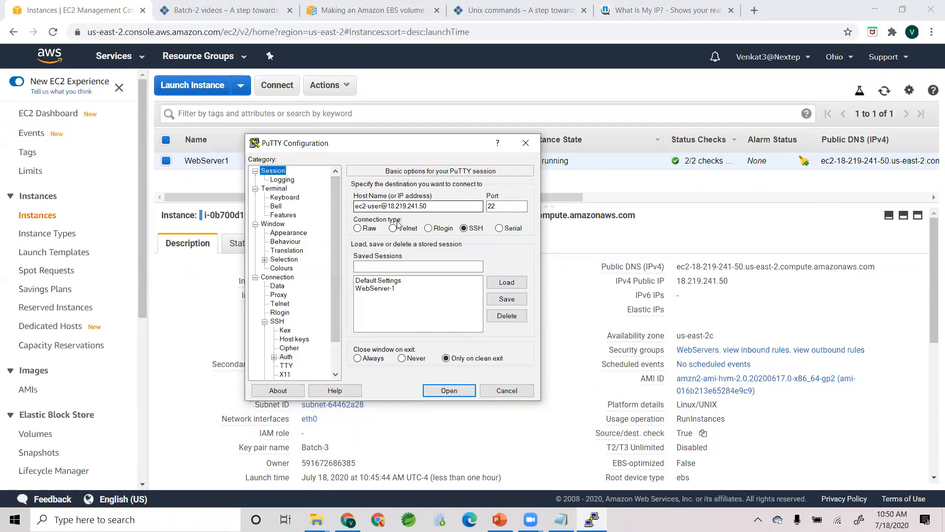
pyautogui.moveTo(356, 207); pyautogui.dragTo(385, 206)
pyautogui.click(436, 208)
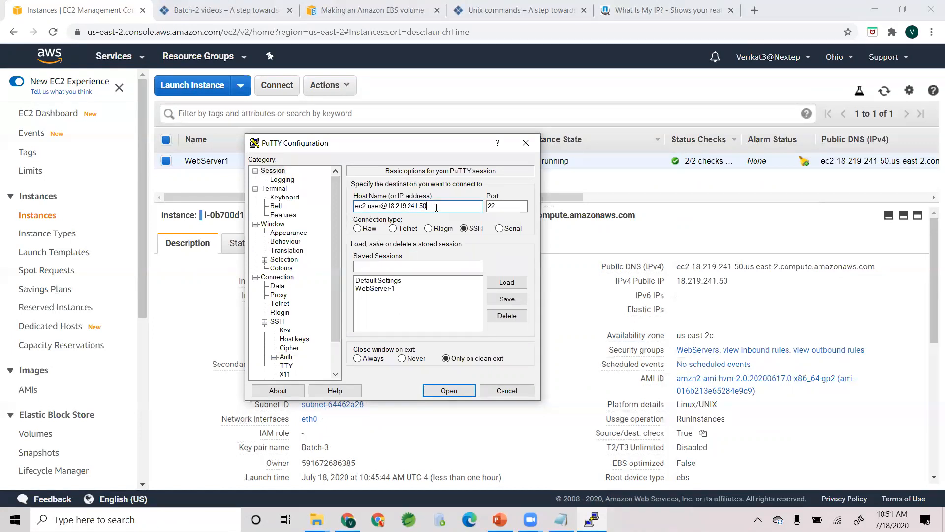
pyautogui.click(461, 391)
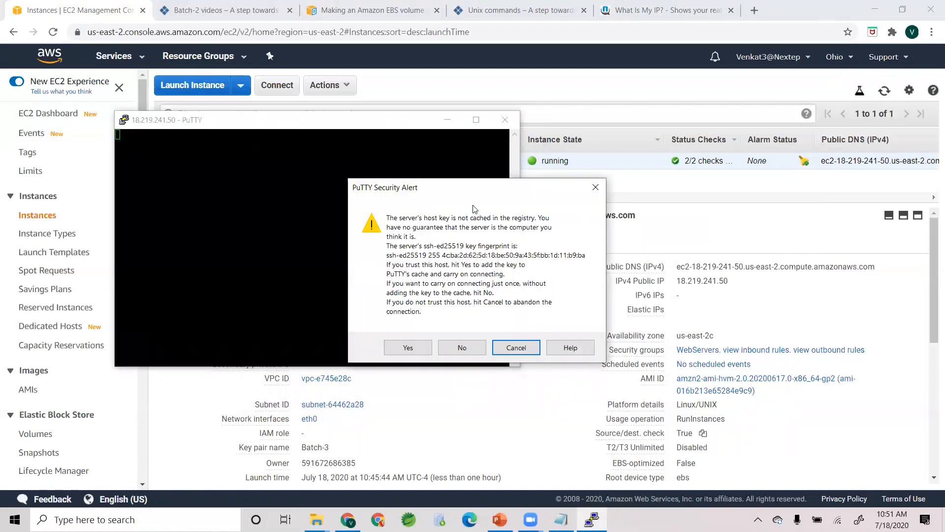
pyautogui.click(409, 348)
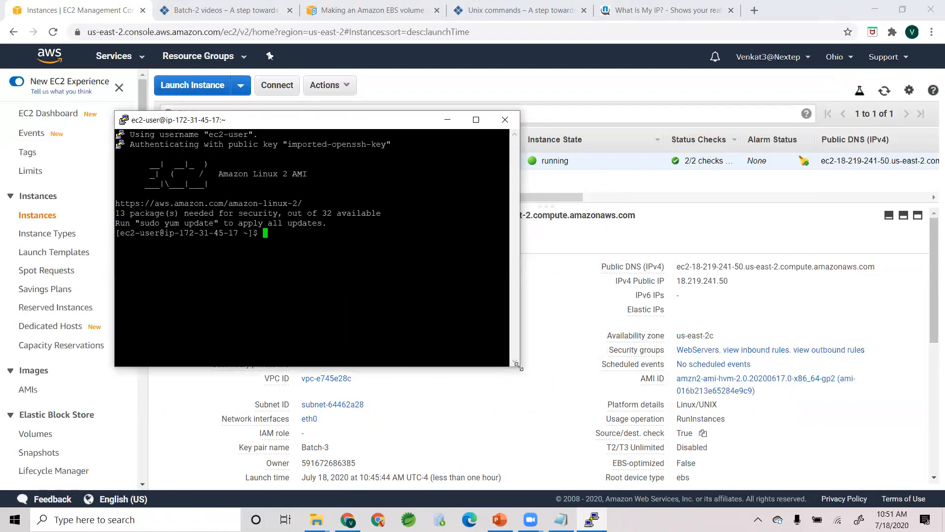
pyautogui.moveTo(517, 365); pyautogui.dragTo(670, 434)
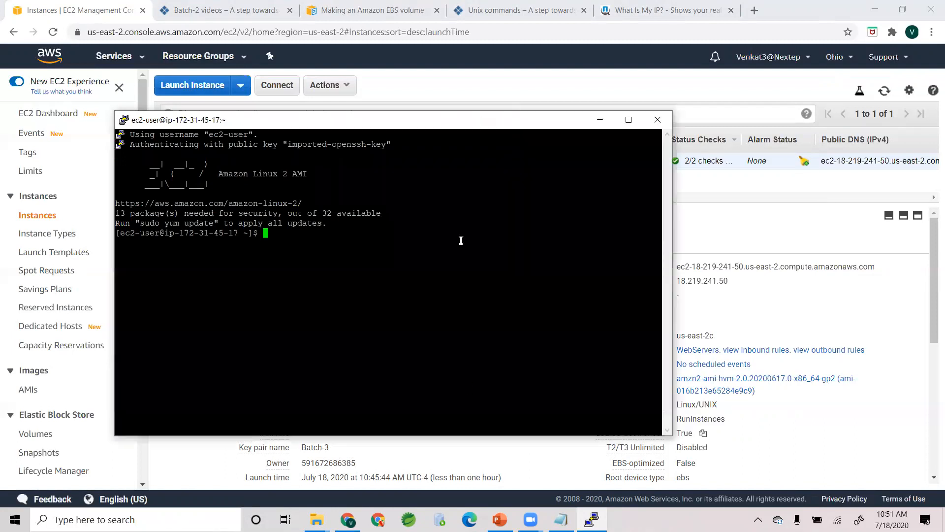
# Move the terminal window higher over the browser and clear its output with the clear command
pyautogui.moveTo(427, 117); pyautogui.dragTo(414, 92)
pyautogui.write('clear')
pyautogui.press('Return')
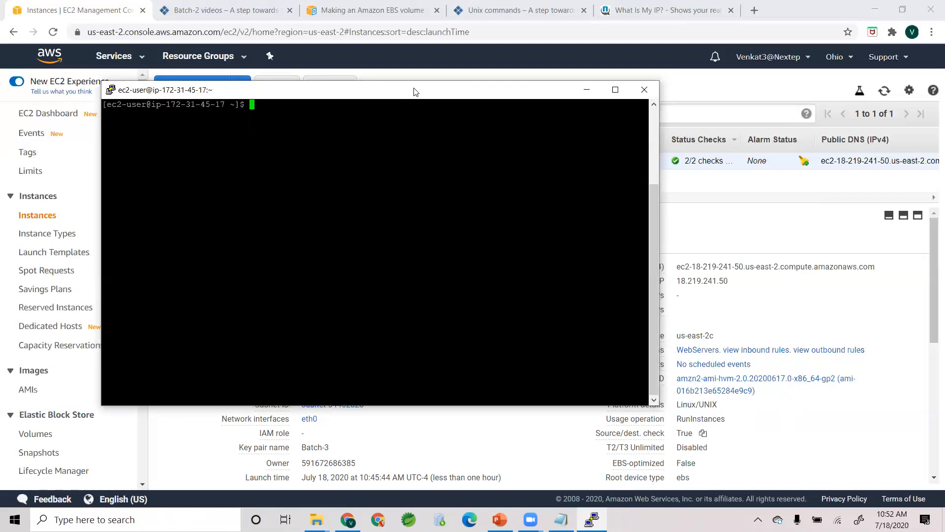
# Switch to the EC2 console in Chrome and open the list of key pairs from the EC2 dashboard
pyautogui.click(390, 74)
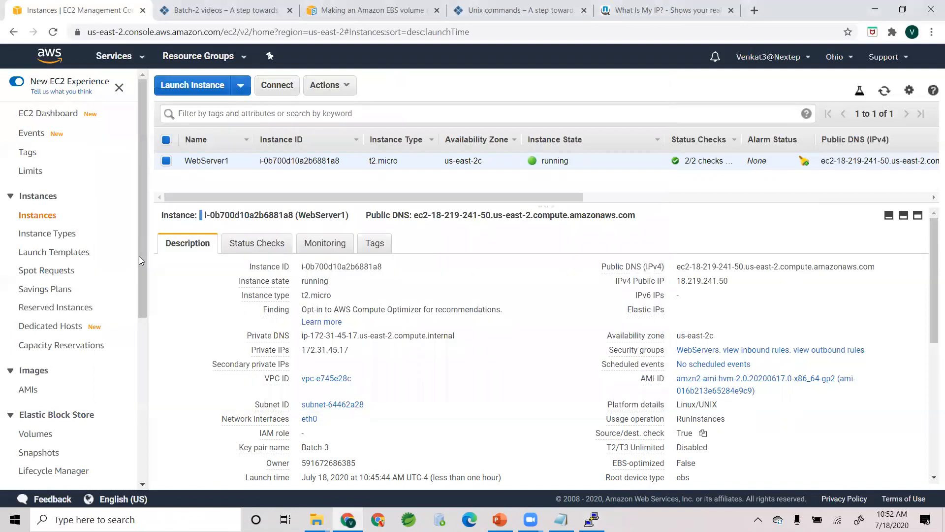
pyautogui.click(113, 50)
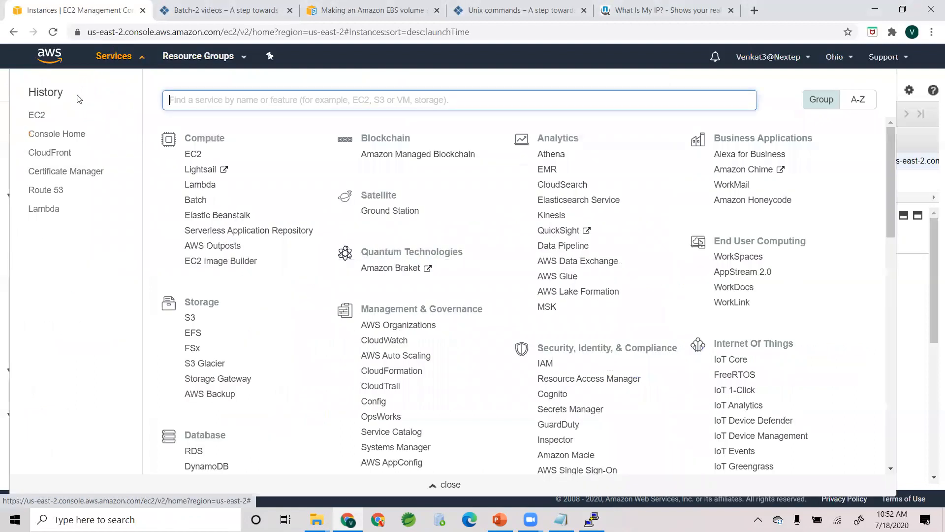
pyautogui.click(37, 114)
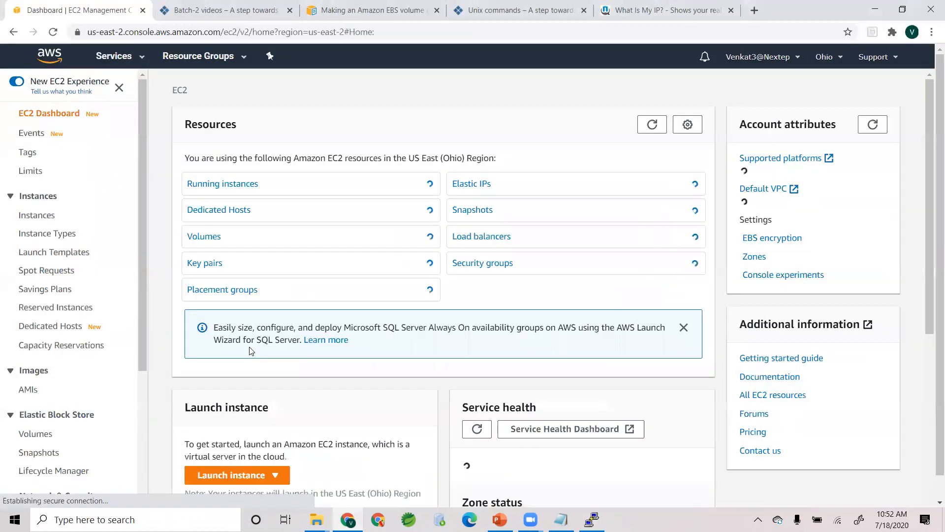
pyautogui.click(195, 266)
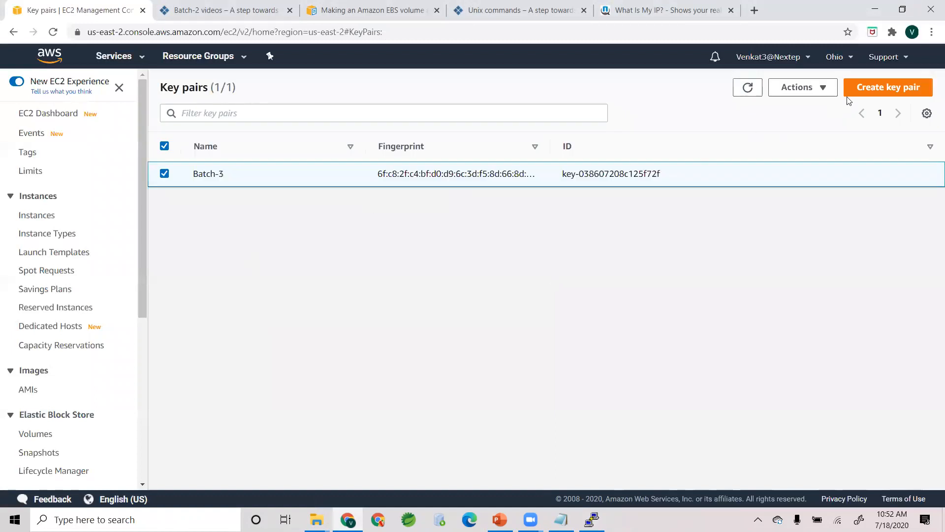
# Create a new key pair named Batch-3-2 in ppk format for use with PuTTY
pyautogui.click(890, 94)
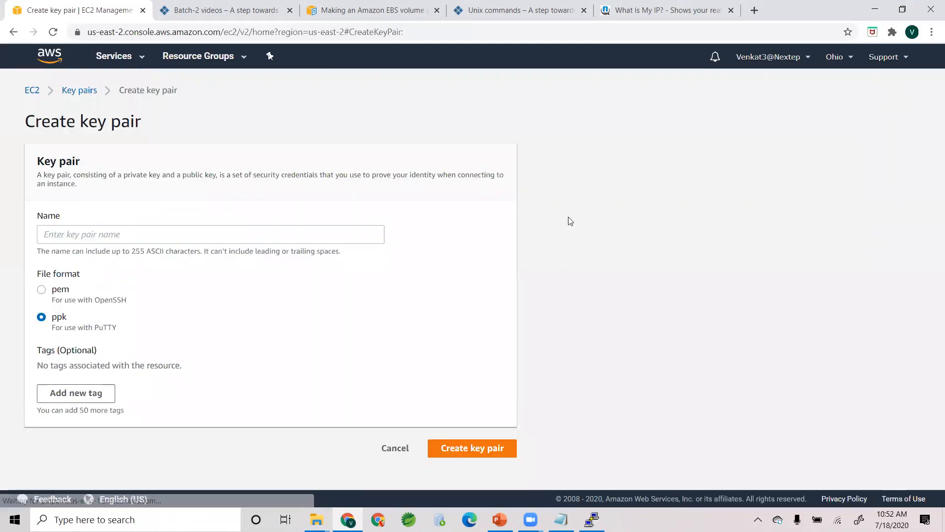
pyautogui.click(114, 237)
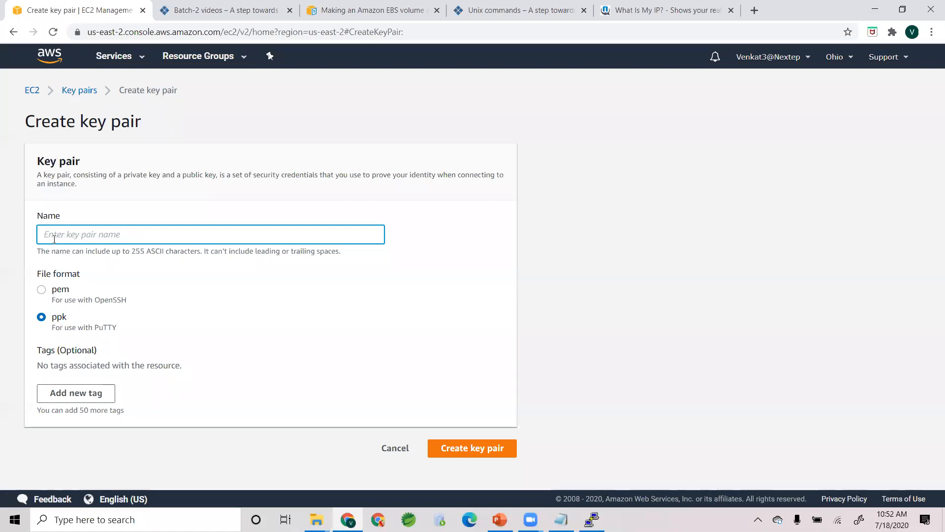
pyautogui.moveTo(53, 291); pyautogui.dragTo(73, 294)
pyautogui.click(64, 322)
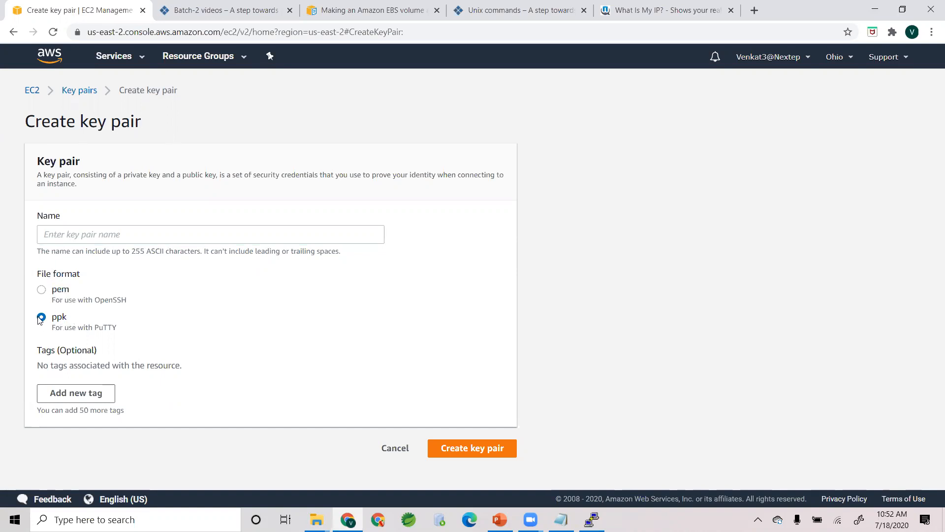
pyautogui.click(58, 238)
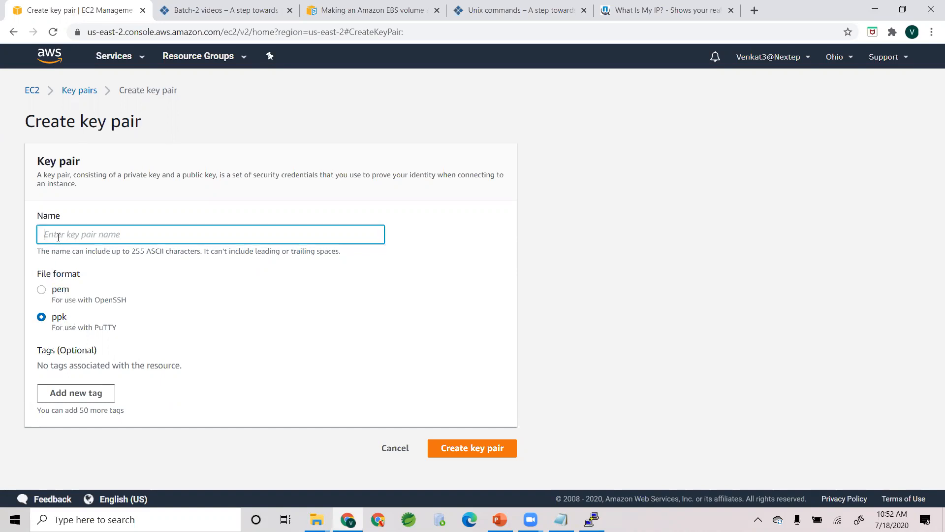
pyautogui.write('Batch-')
pyautogui.write('3-2')
pyautogui.press('BackSpace')
pyautogui.write('-2')
pyautogui.click(473, 449)
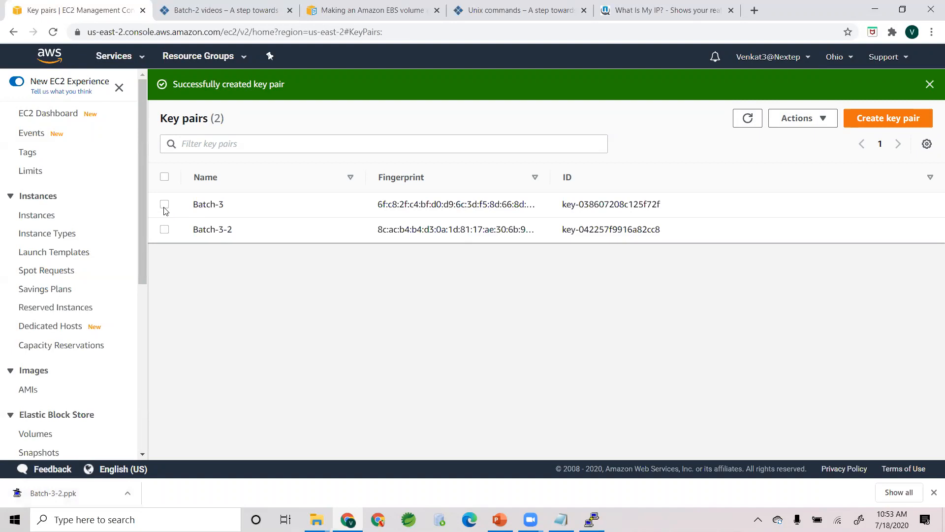
# Delete the Batch-3-2 key pair, confirming the deletion with the word delete and keeping Batch-3
pyautogui.moveTo(179, 208); pyautogui.dragTo(242, 205)
pyautogui.click(243, 204)
pyautogui.click(166, 205)
pyautogui.click(165, 229)
pyautogui.click(820, 119)
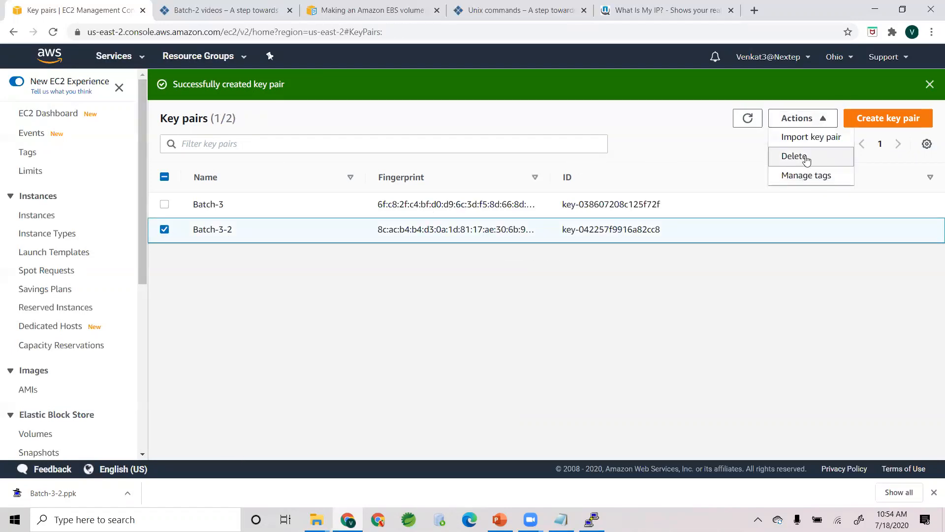
pyautogui.click(807, 157)
pyautogui.click(515, 288)
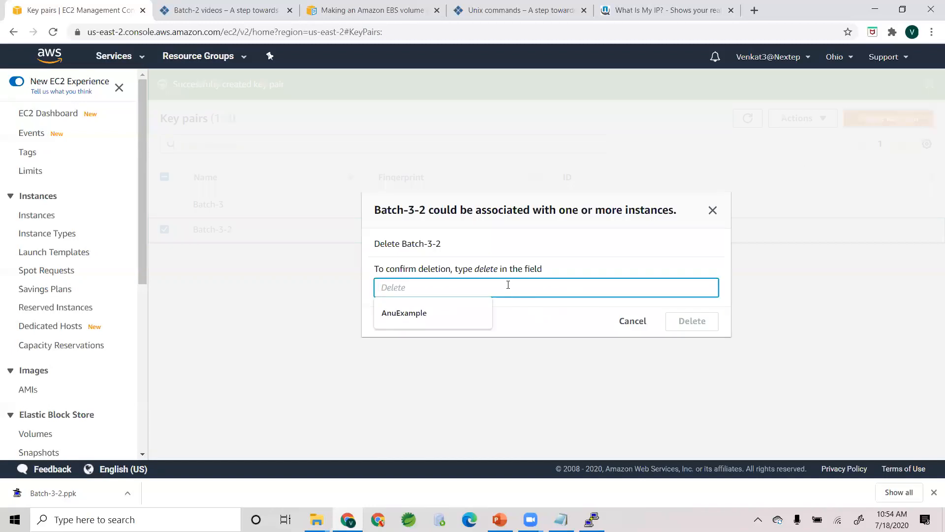
pyautogui.write('delete')
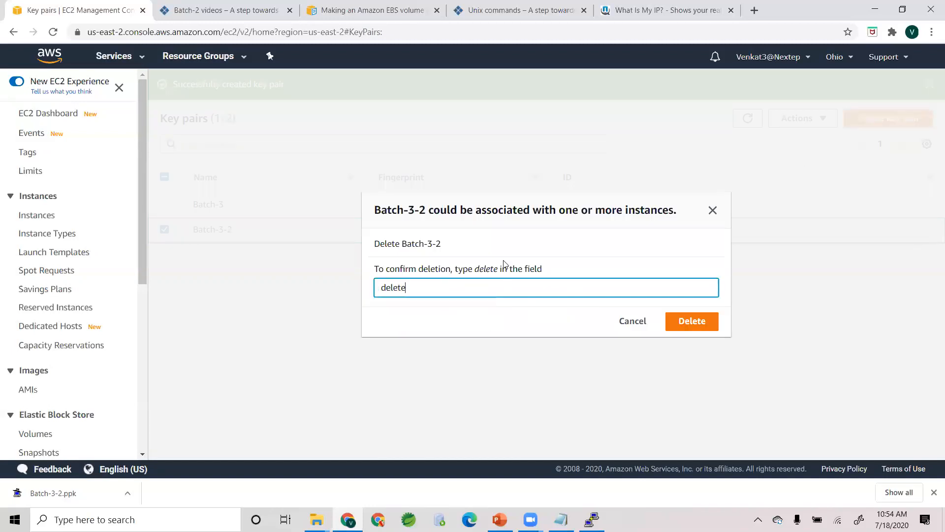
pyautogui.click(702, 325)
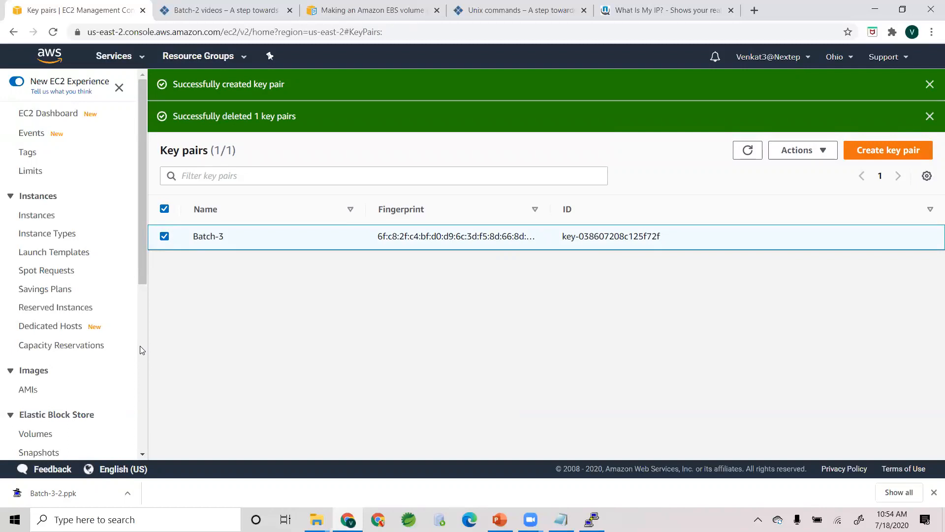
# Switch to the PuTTY terminal, enlarge its window, and inspect the current directory with pwd and ls -la
pyautogui.hotkey('alt', 'Tab')
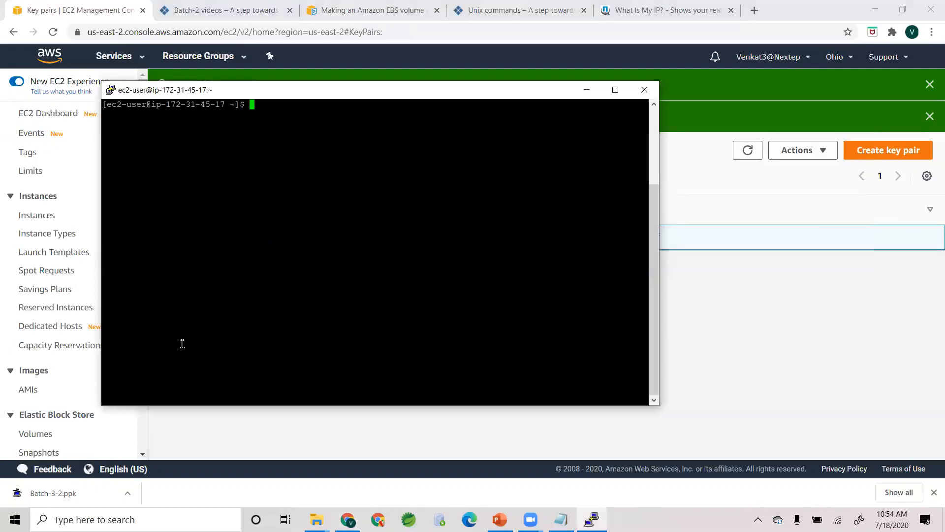
pyautogui.moveTo(222, 93); pyautogui.dragTo(190, 88)
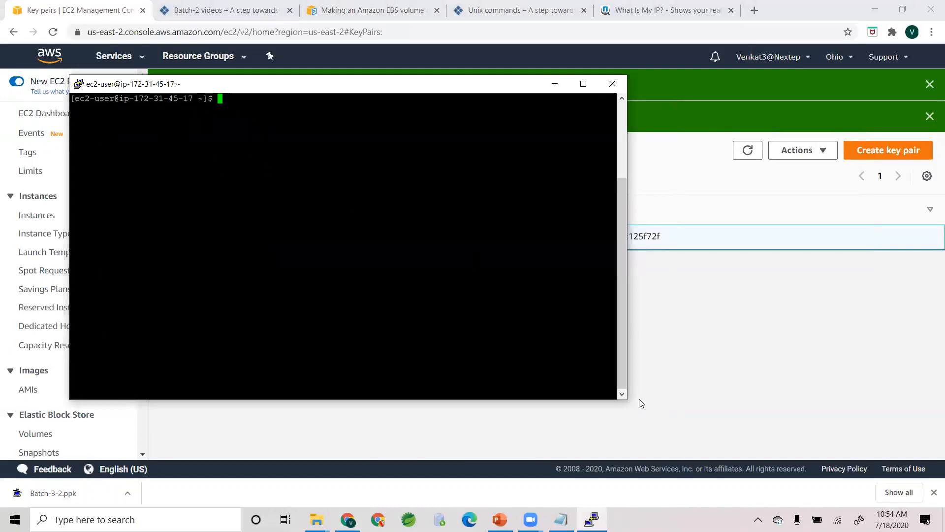
pyautogui.moveTo(626, 403); pyautogui.dragTo(670, 442)
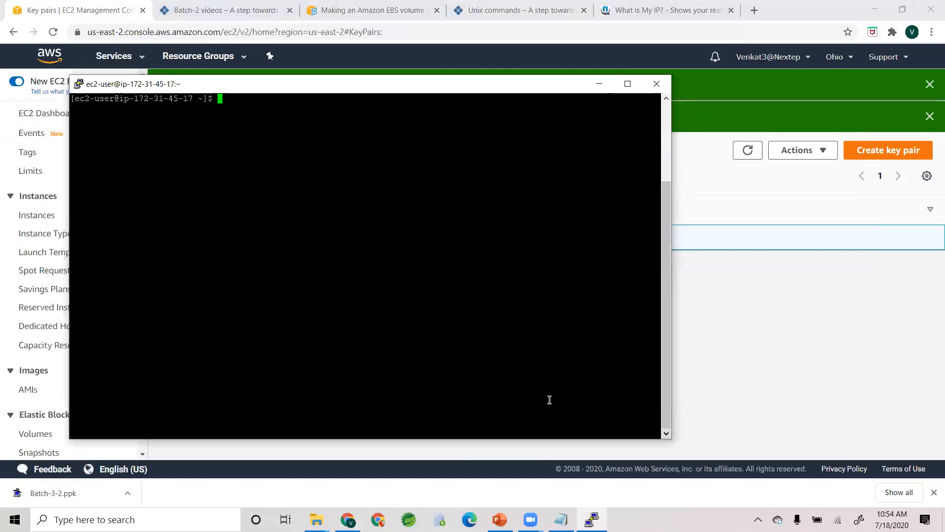
pyautogui.write('pwd')
pyautogui.press('Return')
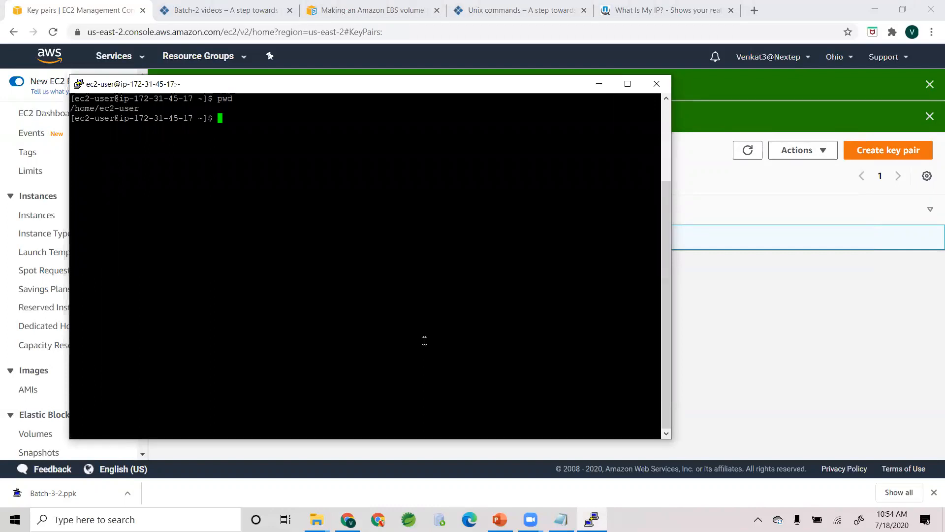
pyautogui.write('ls -la')
pyautogui.press('Return')
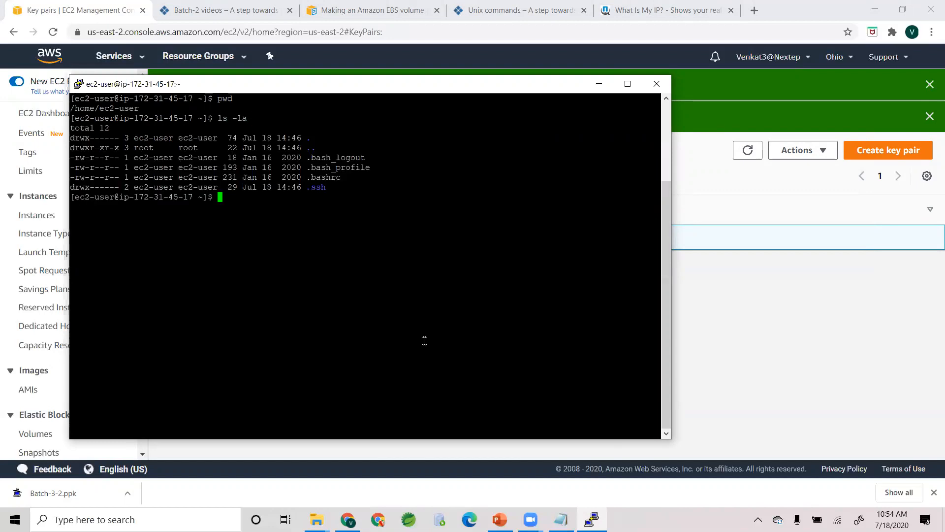
# Change to the .ssh directory and list its contents with ls and in long format with ls -lrt
pyautogui.write('cd .ssh/')
pyautogui.press('Return')
pyautogui.write('ls')
pyautogui.press('Return')
pyautogui.write('ls -lrt')
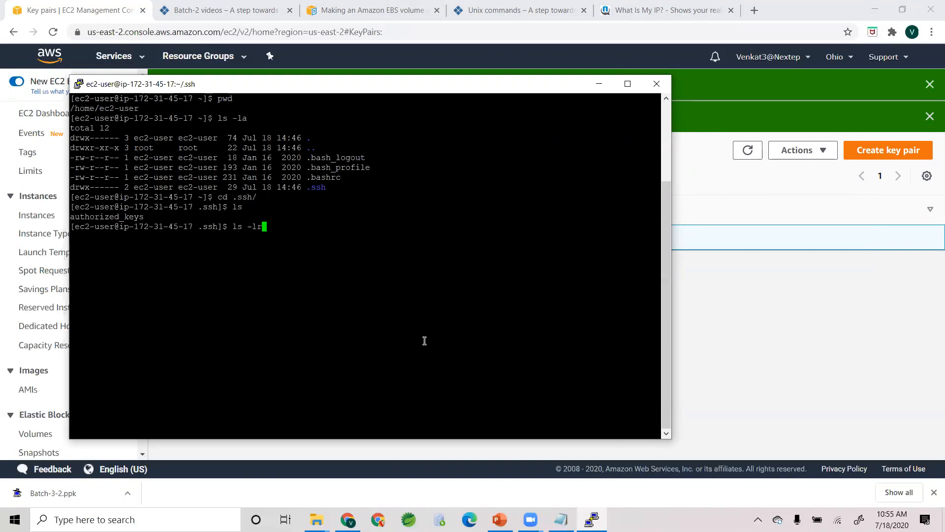
pyautogui.press('Return')
# View the public key in authorized_keys with less, quit the pager, and clear the terminal
pyautogui.write('less au')
pyautogui.press('Tab')
pyautogui.press('Return')
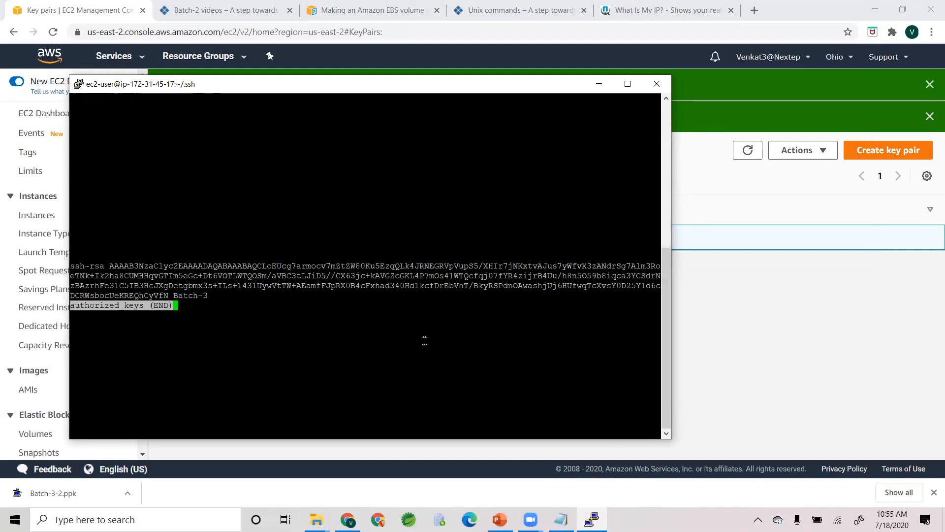
pyautogui.moveTo(211, 295); pyautogui.dragTo(73, 267)
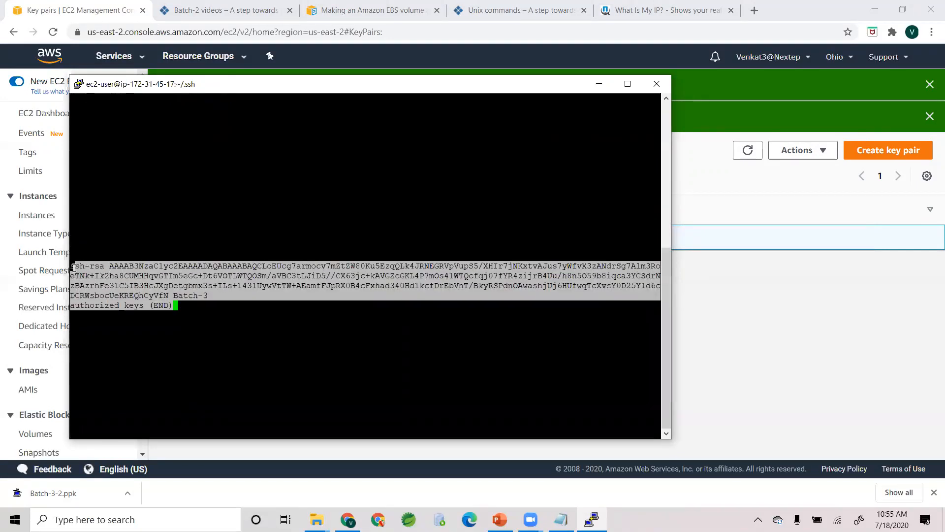
pyautogui.click(121, 247)
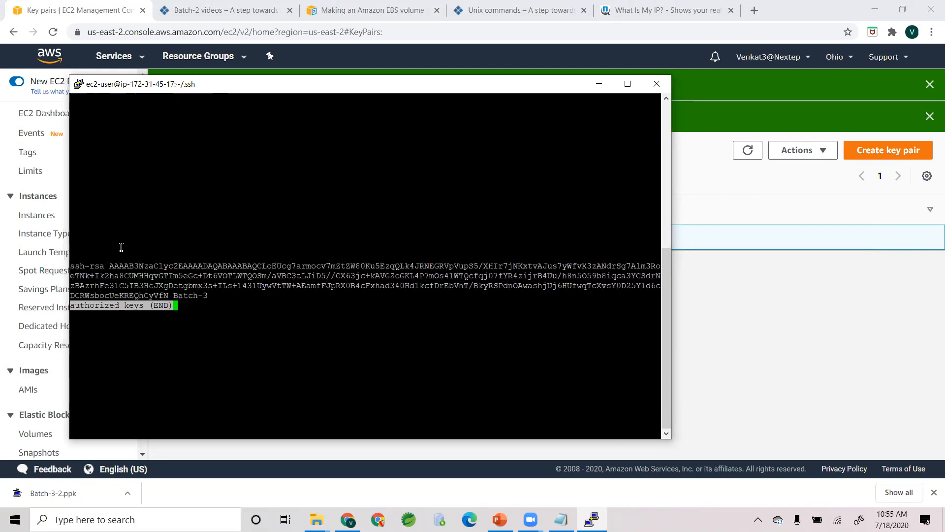
pyautogui.press('q')
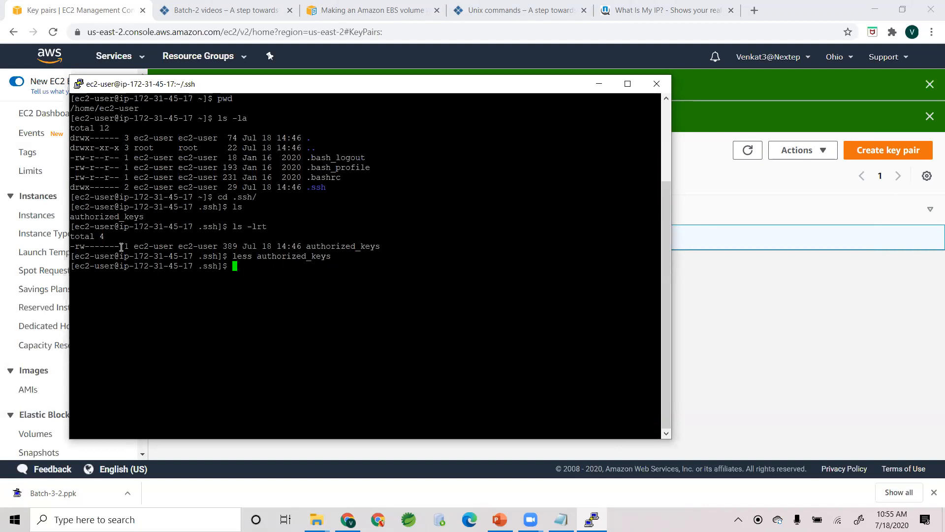
pyautogui.write('clear')
pyautogui.press('Return')
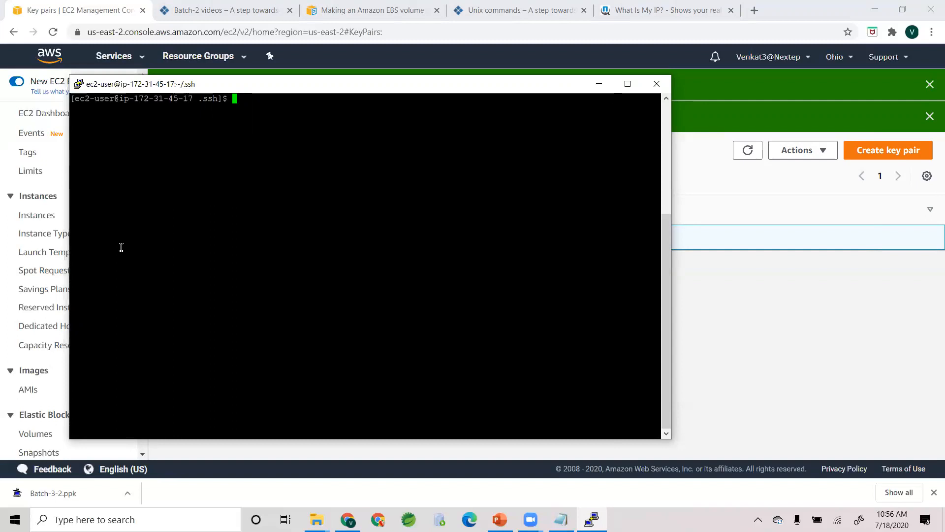
# Try to update the installed packages by running yum update as ec2-user
pyautogui.write('yum')
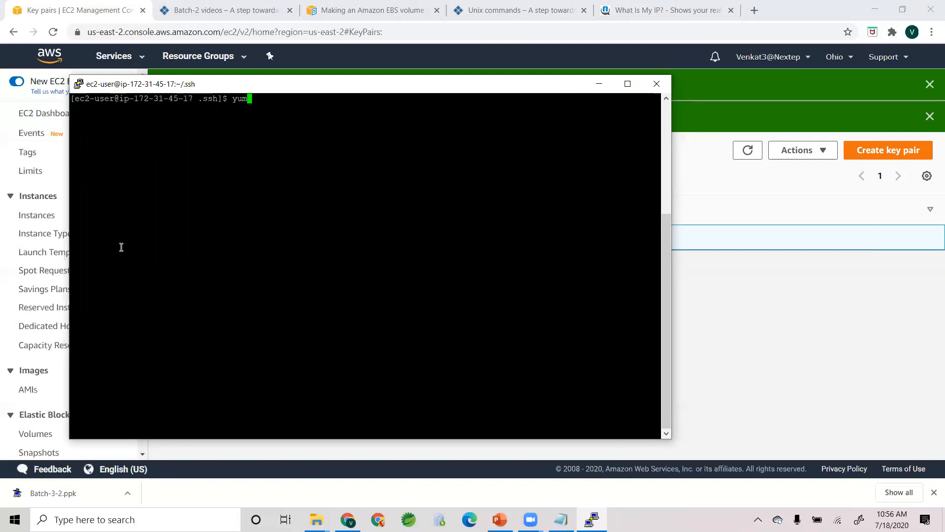
pyautogui.write('install')
pyautogui.press('BackSpace')
pyautogui.press('BackSpace')
pyautogui.press('BackSpace')
pyautogui.press('BackSpace')
pyautogui.press('BackSpace')
pyautogui.press('BackSpace')
pyautogui.press('BackSpace')
pyautogui.write('update')
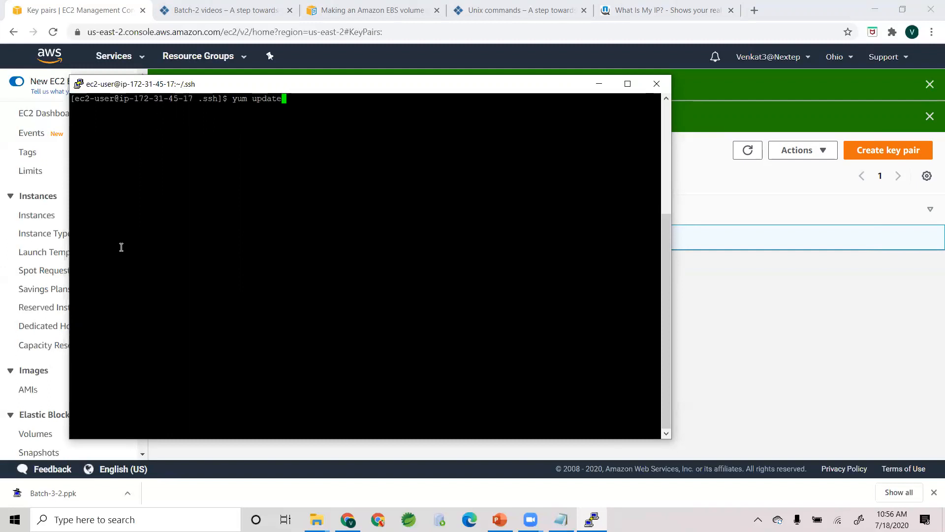
pyautogui.press('Return')
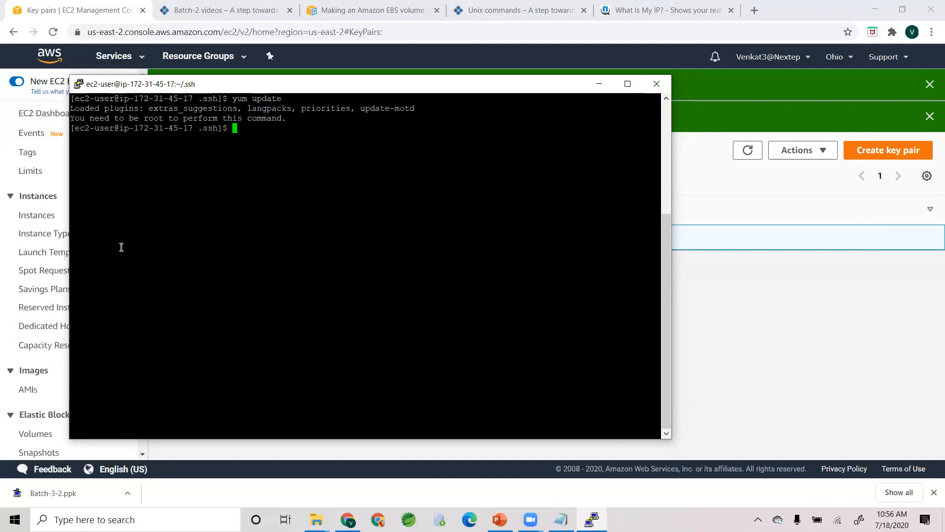
pyautogui.moveTo(100, 119); pyautogui.dragTo(170, 118)
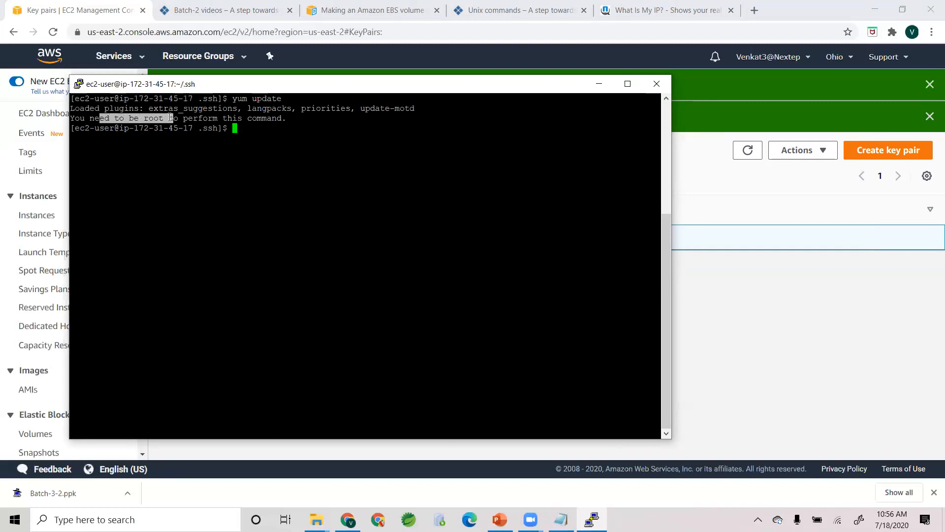
pyautogui.click(249, 117)
# Recall the yum update command, prefix it with sudo, and run it with root privileges
pyautogui.press('Up')
pyautogui.press('Left')
pyautogui.press('Left')
pyautogui.press('Left')
pyautogui.press('Left')
pyautogui.press('Left')
pyautogui.press('Left')
pyautogui.press('Left')
pyautogui.press('Left')
pyautogui.press('Left')
pyautogui.press('Left')
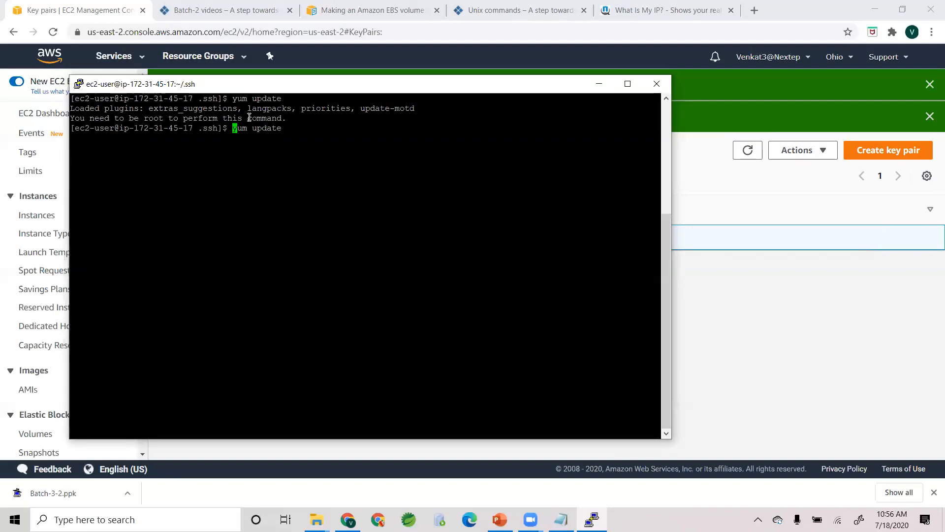
pyautogui.write('sudo')
pyautogui.press('Return')
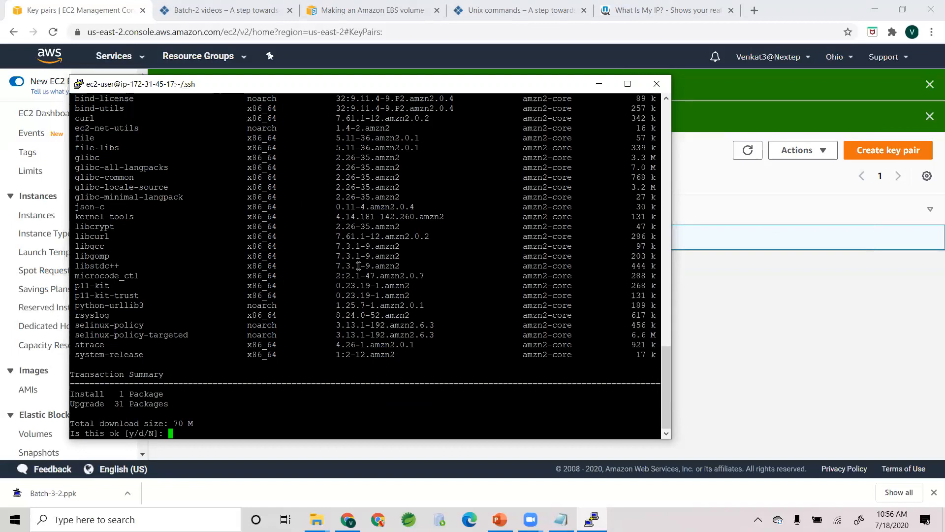
# Review the packages offered for update, accept the transaction with y, and clear the terminal once it completes
pyautogui.scroll(11, 358, 266)
pyautogui.scroll(-11, 359, 266)
pyautogui.write('y')
pyautogui.press('Return')
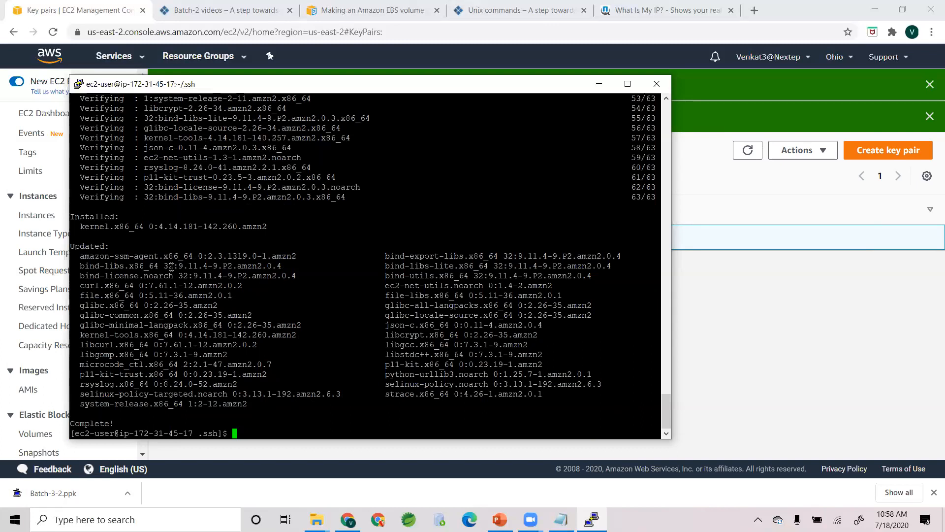
pyautogui.write('clear')
pyautogui.press('Return')
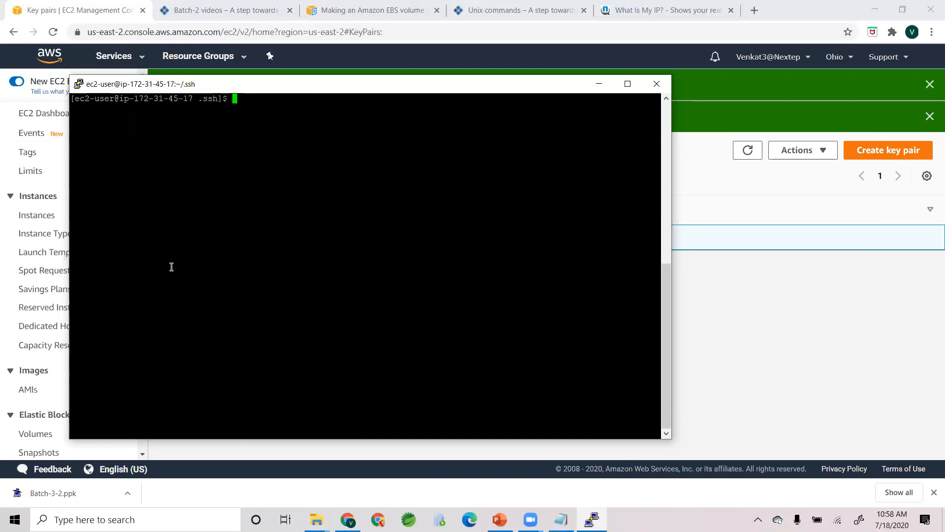
# Install the httpd package with sudo yum install httpd, accept the transaction with y, and clear the terminal once it completes
pyautogui.write('sudo yum install htt')
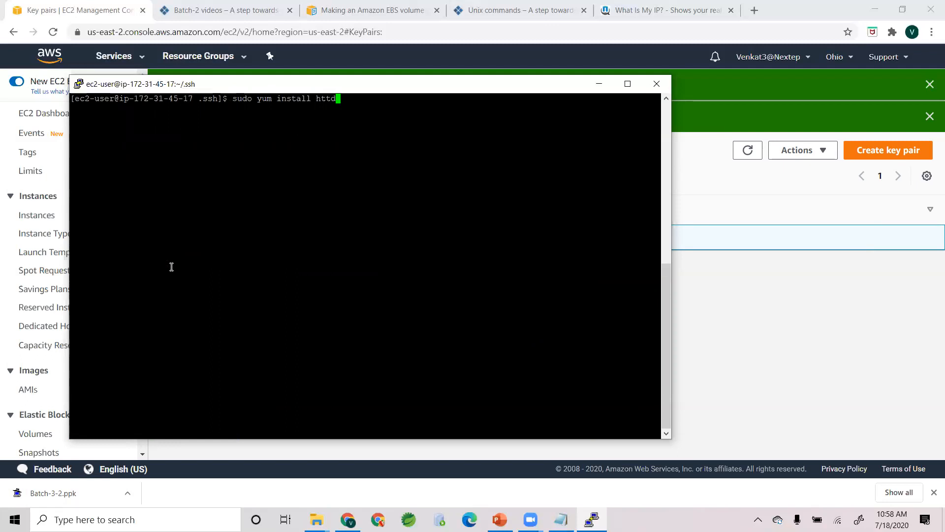
pyautogui.write('pd')
pyautogui.press('Return')
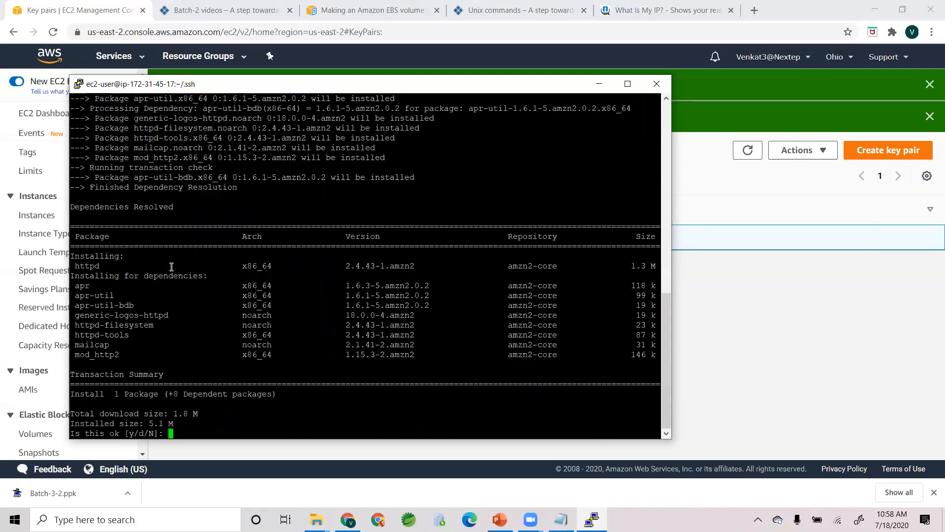
pyautogui.write('y')
pyautogui.press('Return')
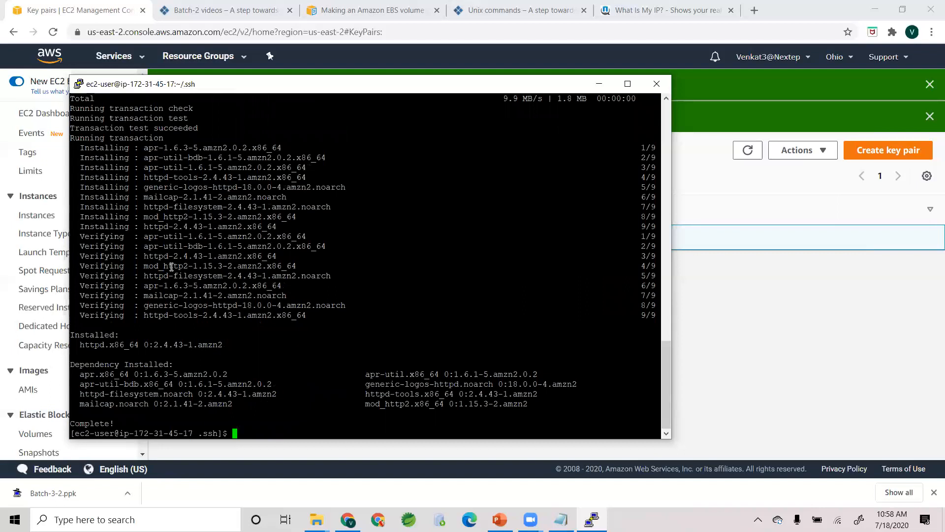
pyautogui.write('clear')
pyautogui.press('Return')
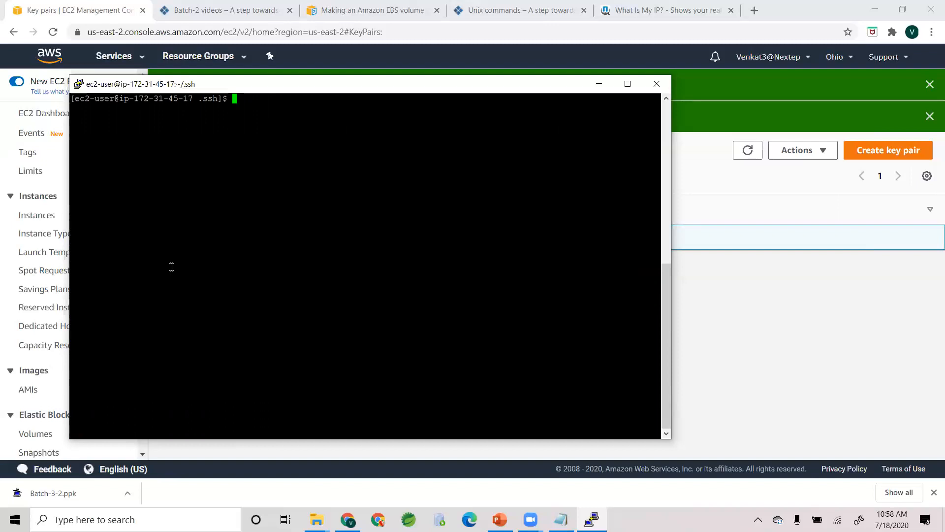
# Start the httpd service with sudo service httpd start and check its processes with ps -ef | grep httpd
pyautogui.write('sudo service httpd start')
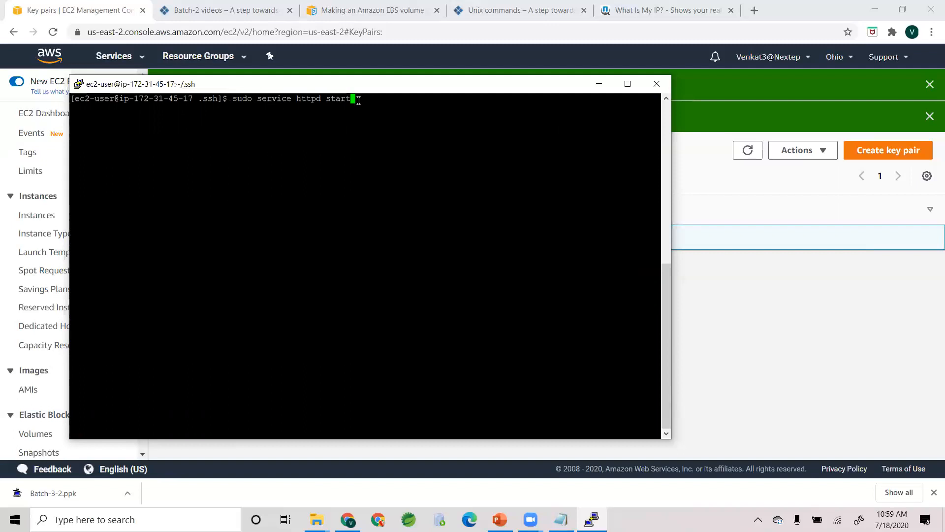
pyautogui.press('Return')
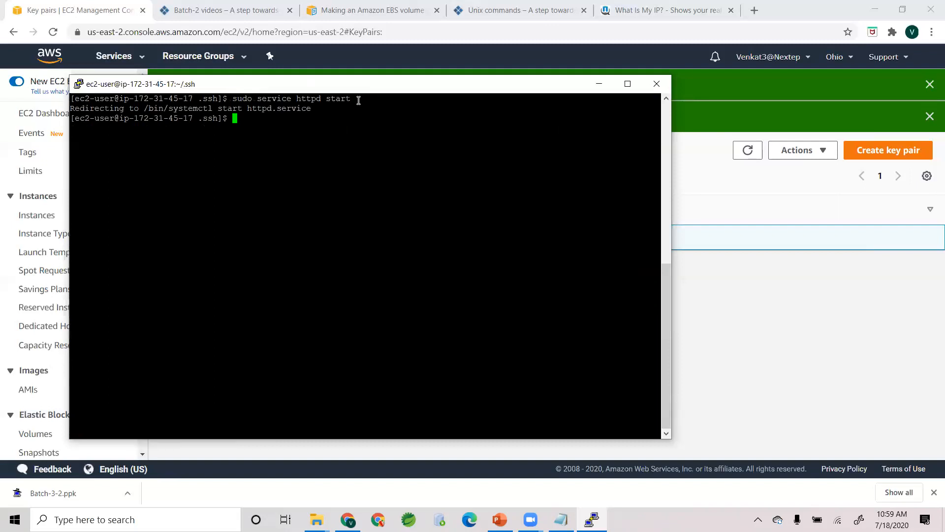
pyautogui.write('ps -ef | grep httpd')
pyautogui.press('Return')
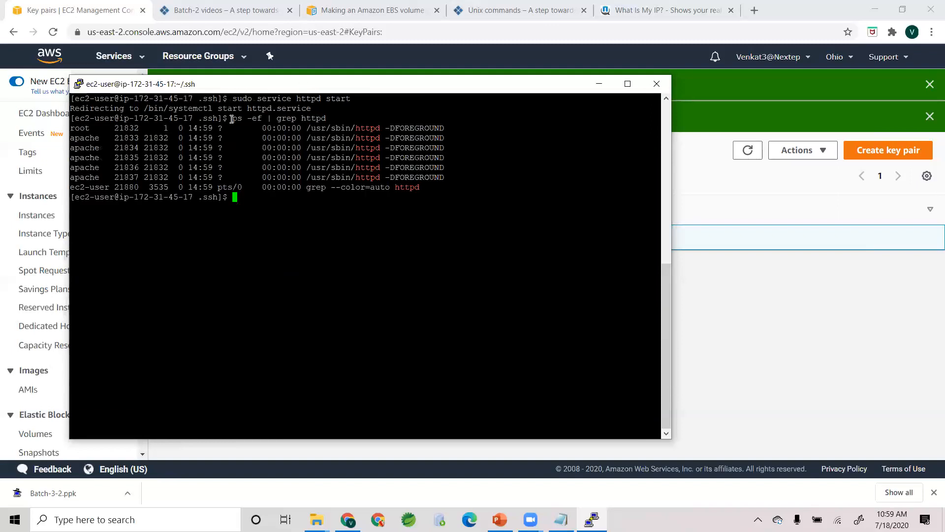
pyautogui.moveTo(233, 120); pyautogui.dragTo(261, 120)
pyautogui.click(270, 118)
pyautogui.moveTo(276, 118); pyautogui.dragTo(325, 114)
pyautogui.moveTo(435, 167); pyautogui.dragTo(75, 138)
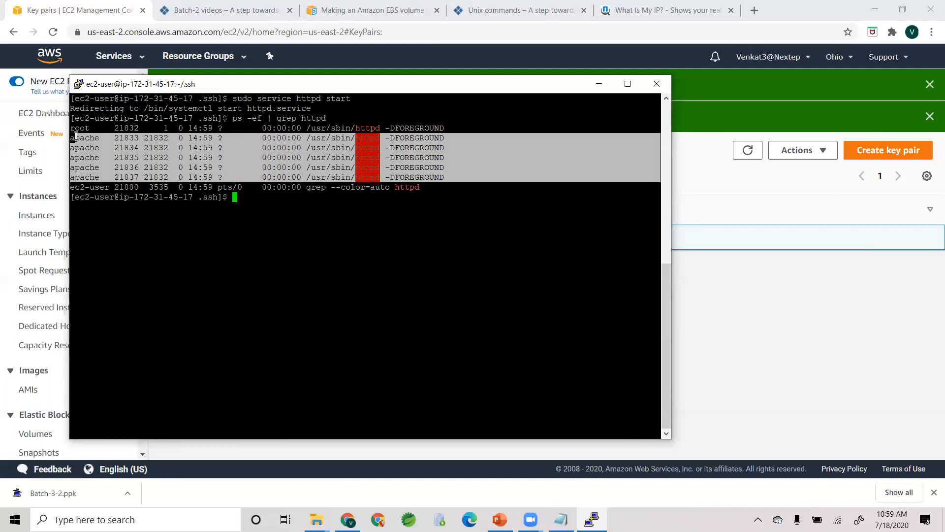
pyautogui.click(285, 161)
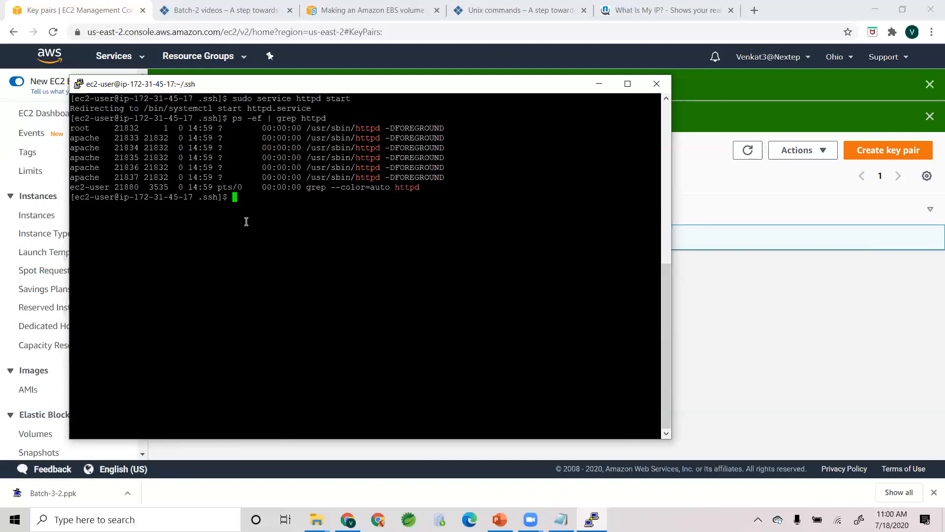
# Change from the .ssh directory to /var/www/html/, printing the working directory before and after the move
pyautogui.write('pwd')
pyautogui.press('Return')
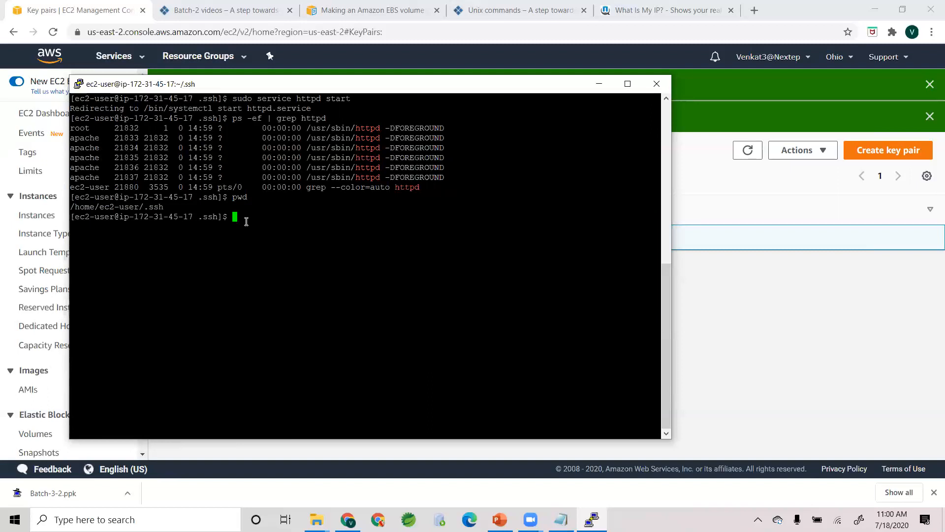
pyautogui.write('cd /var/www/html/')
pyautogui.press('Return')
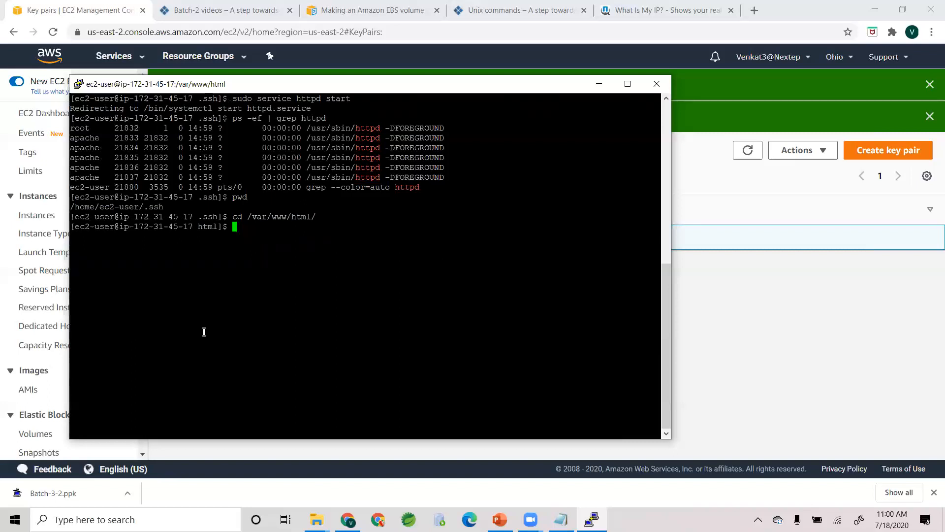
pyautogui.write('pwd')
pyautogui.press('Return')
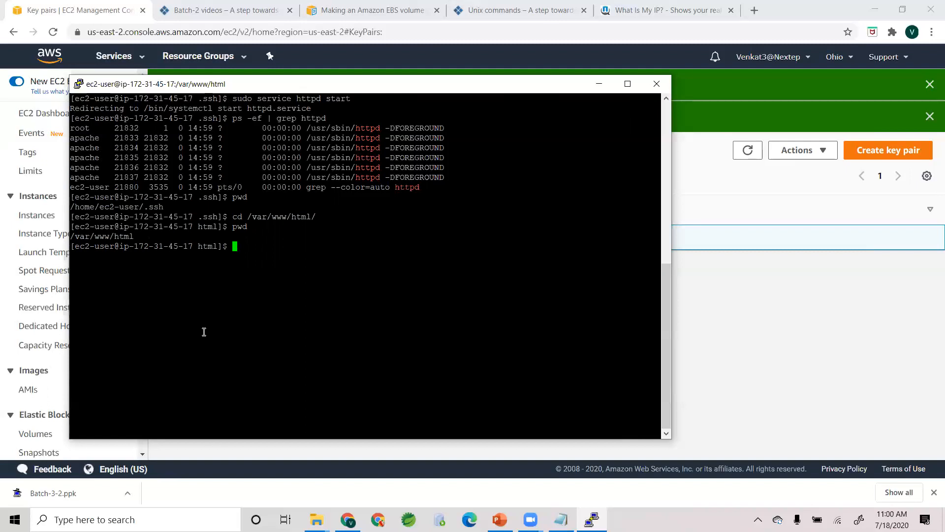
# Open a new index.html file in nano as ec2-user, without sudo
pyautogui.write('sudo')
pyautogui.press('BackSpace')
pyautogui.press('BackSpace')
pyautogui.press('BackSpace')
pyautogui.press('BackSpace')
pyautogui.press('BackSpace')
pyautogui.write('vi')
pyautogui.press('BackSpace')
pyautogui.press('BackSpace')
pyautogui.write('nano index.jtm')
pyautogui.press('BackSpace')
pyautogui.press('BackSpace')
pyautogui.press('BackSpace')
pyautogui.write('html')
pyautogui.press('Return')
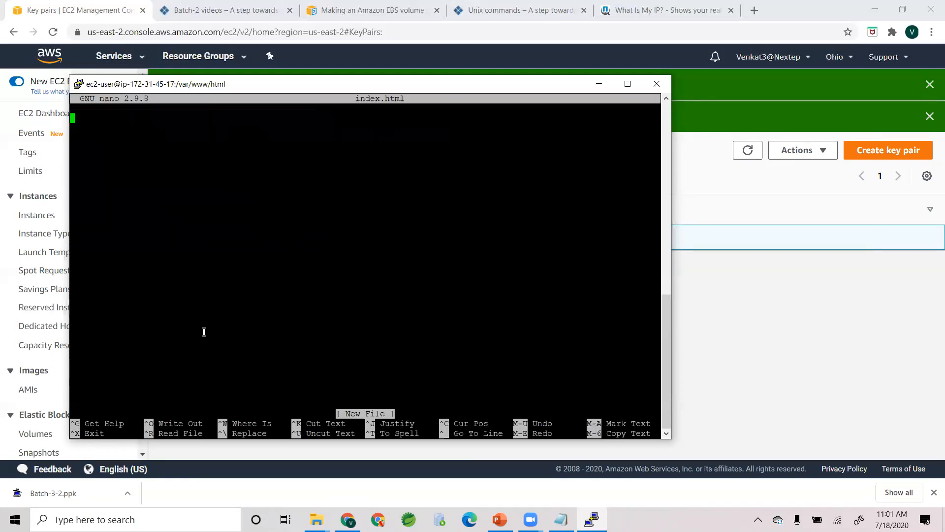
# Write the line "<h1>Welcome to my newly created virtual machine </h1>" in index.html
pyautogui.write('<h1>Welcome')
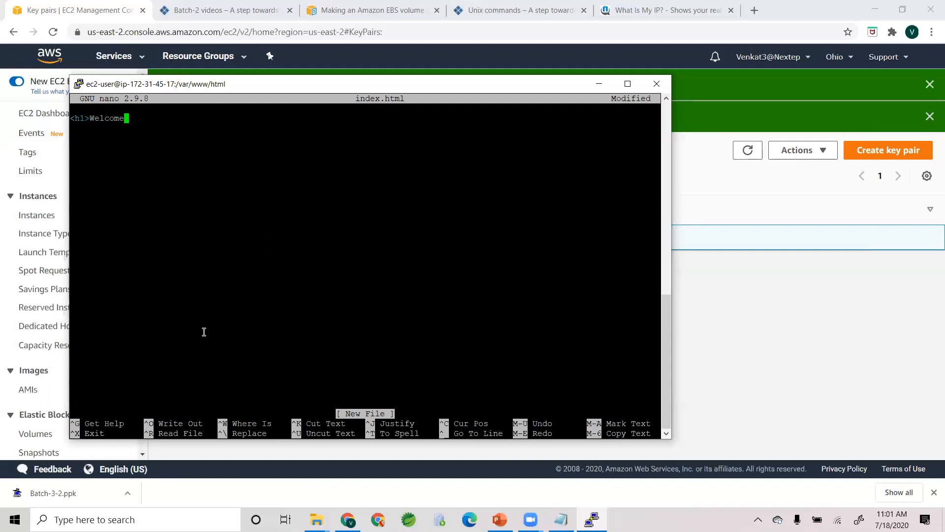
pyautogui.write(' to my newl')
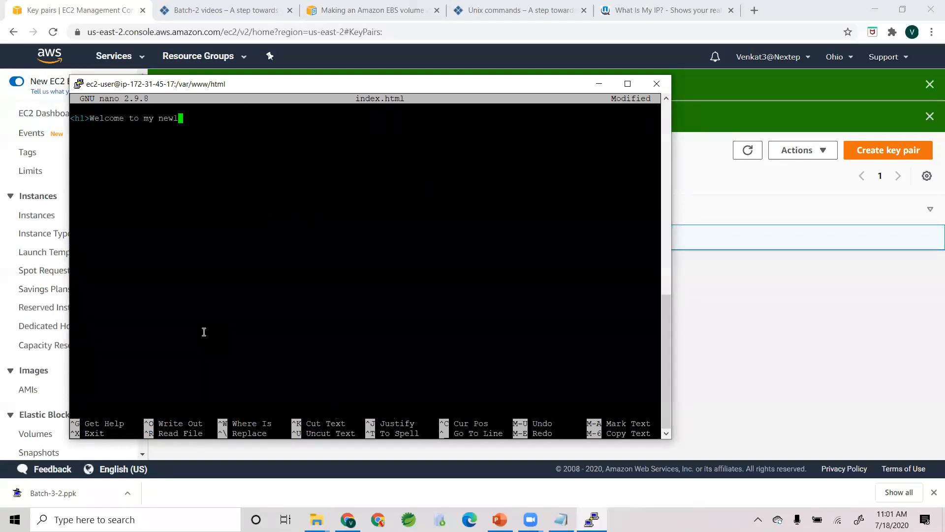
pyautogui.write('y created virtual manchi')
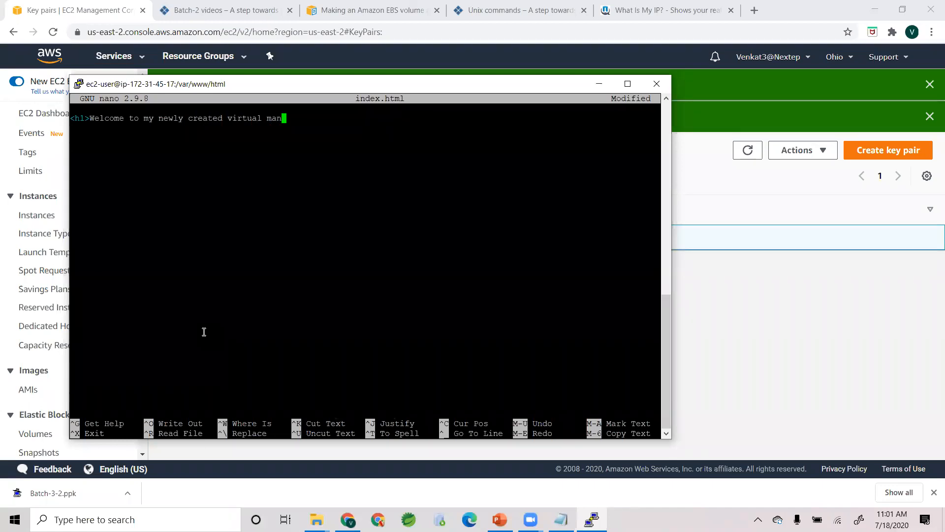
pyautogui.press('BackSpace')
pyautogui.press('BackSpace')
pyautogui.press('BackSpace')
pyautogui.press('BackSpace')
pyautogui.write('chine </h1>')
# Try to save index.html twice while exiting nano, and finally discard the changes and leave the editor
pyautogui.hotkey('ctrl', 'x')
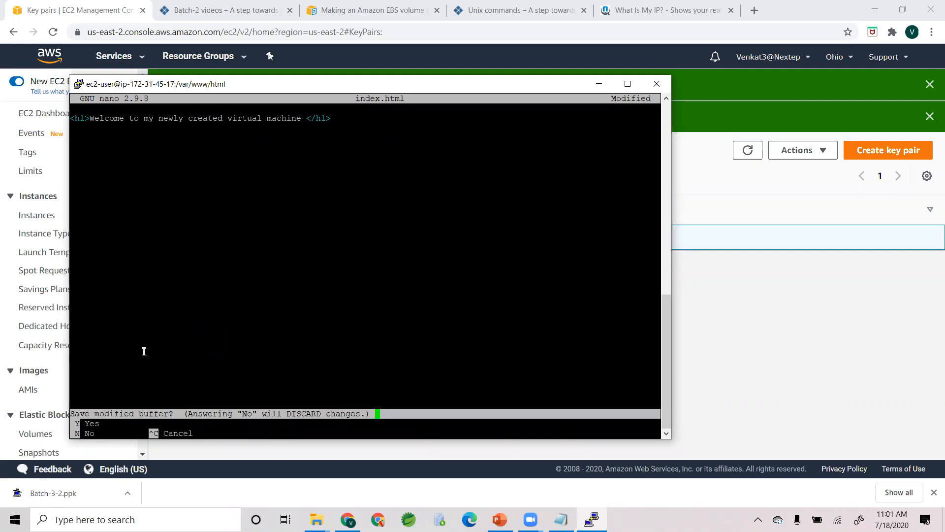
pyautogui.press('y')
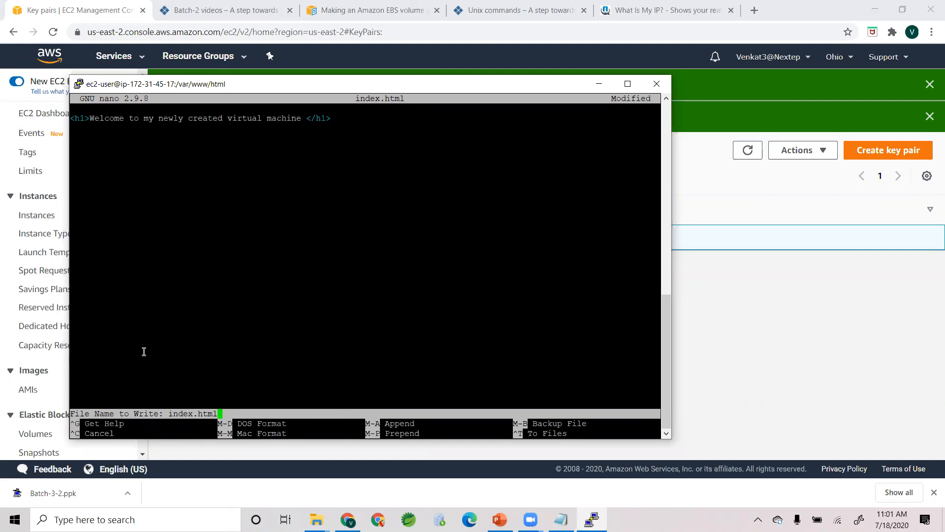
pyautogui.press('Return')
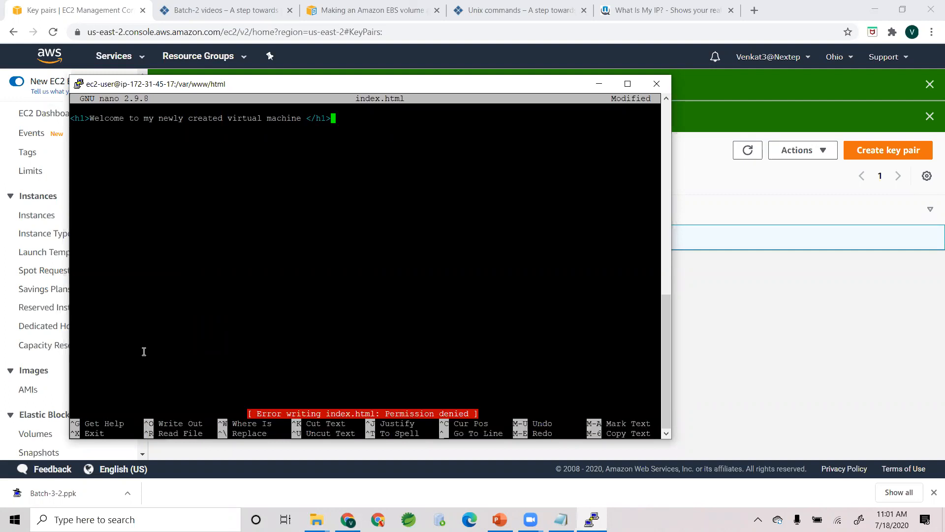
pyautogui.hotkey('ctrl', 'x')
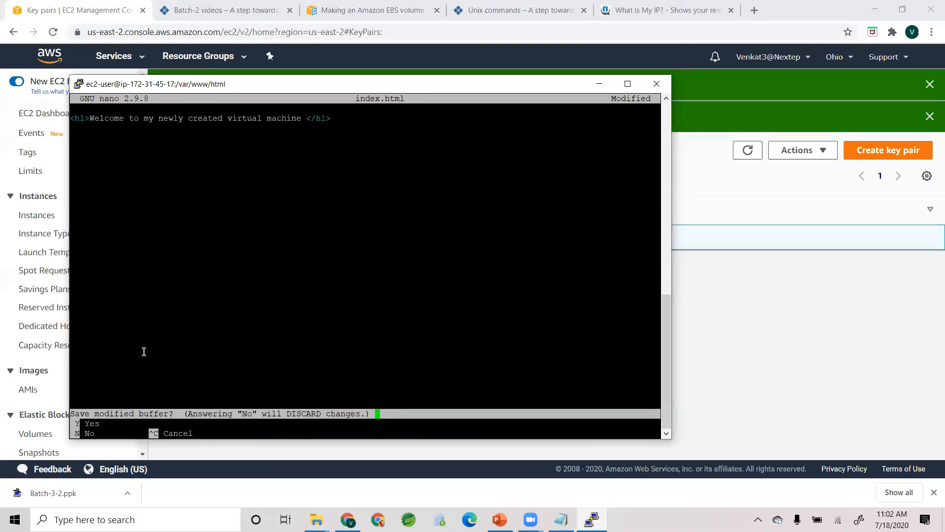
pyautogui.press('y')
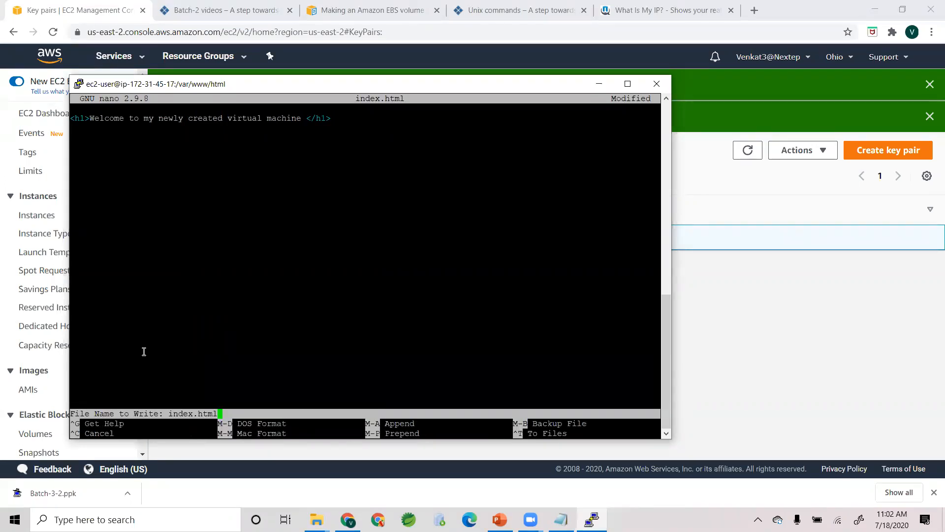
pyautogui.press('Return')
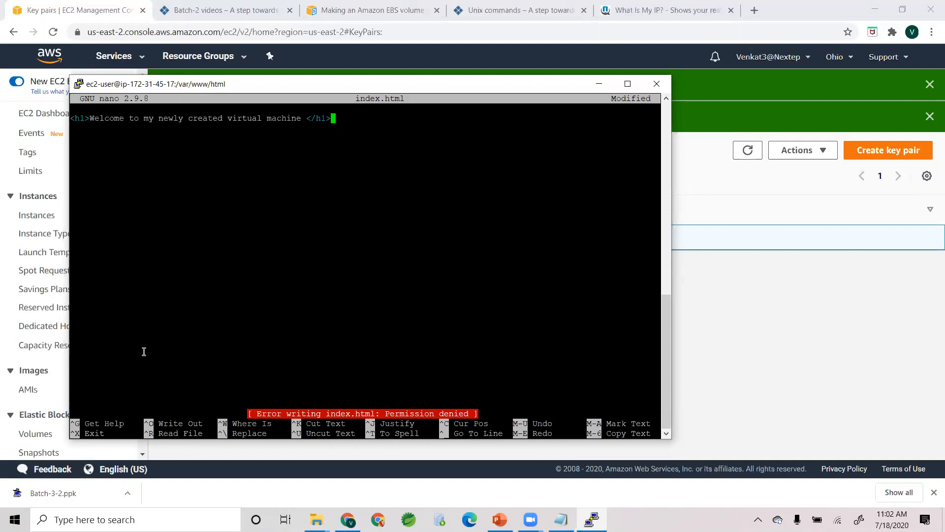
pyautogui.hotkey('ctrl', 'x')
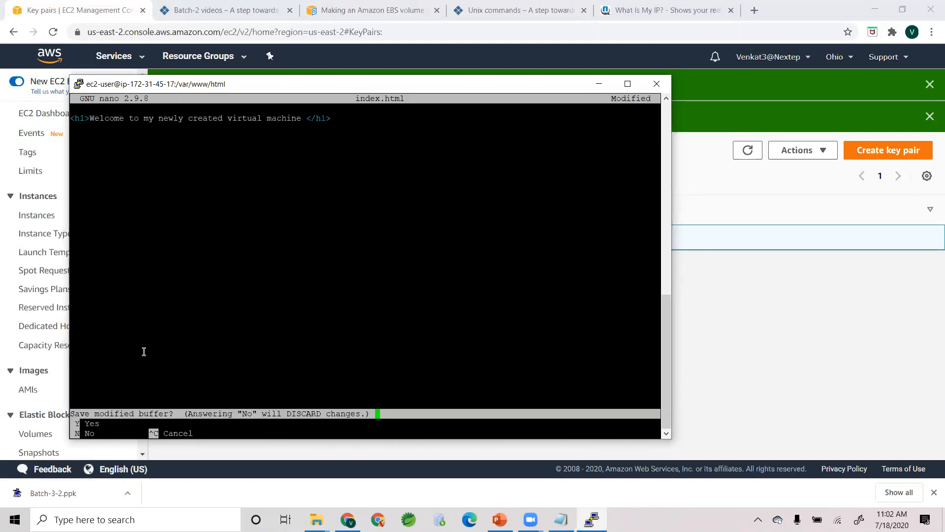
pyautogui.press('n')
# Recall the nano index.html command, prefix it with sudo, and open the file with root privileges
pyautogui.press('Up')
pyautogui.press('Home')
pyautogui.write('sudo')
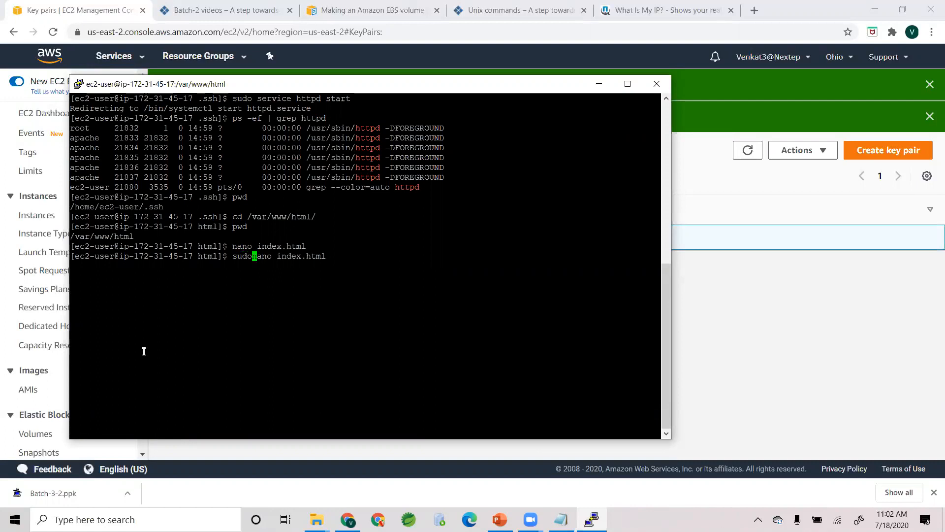
pyautogui.press('Return')
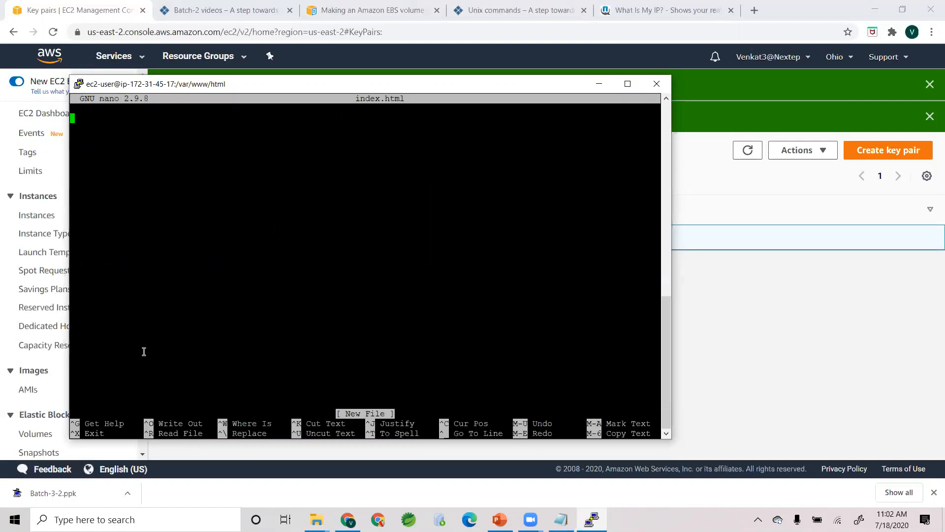
# Write "<h1>Welcome to my first virtual machine in AWS </h1>" in index.html, save the file under the same name, and exit nano
pyautogui.write('>Welcome to ')
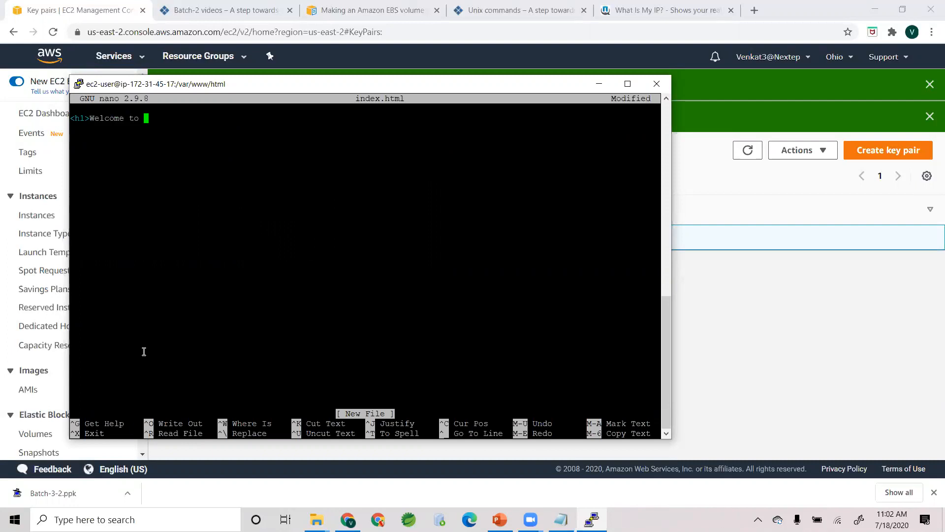
pyautogui.write('my first vrt')
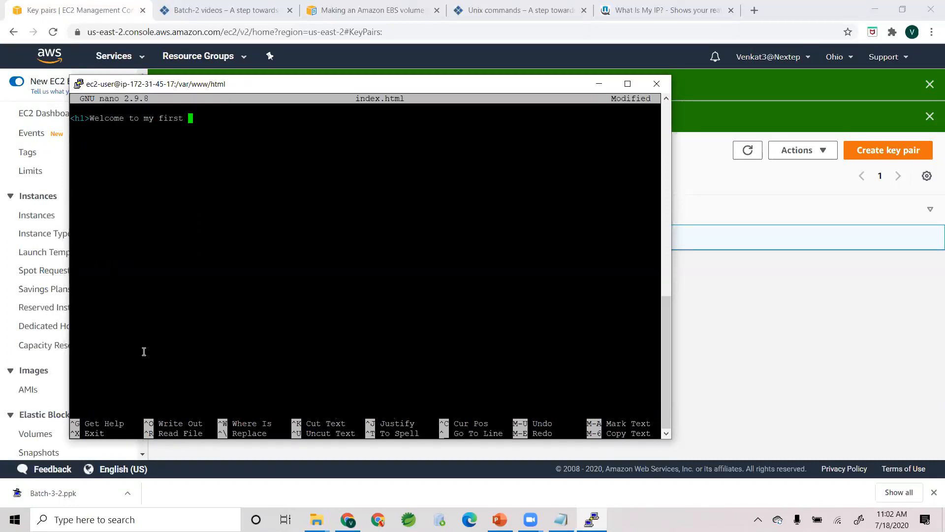
pyautogui.press('BackSpace')
pyautogui.press('BackSpace')
pyautogui.write('irtual machine in AW')
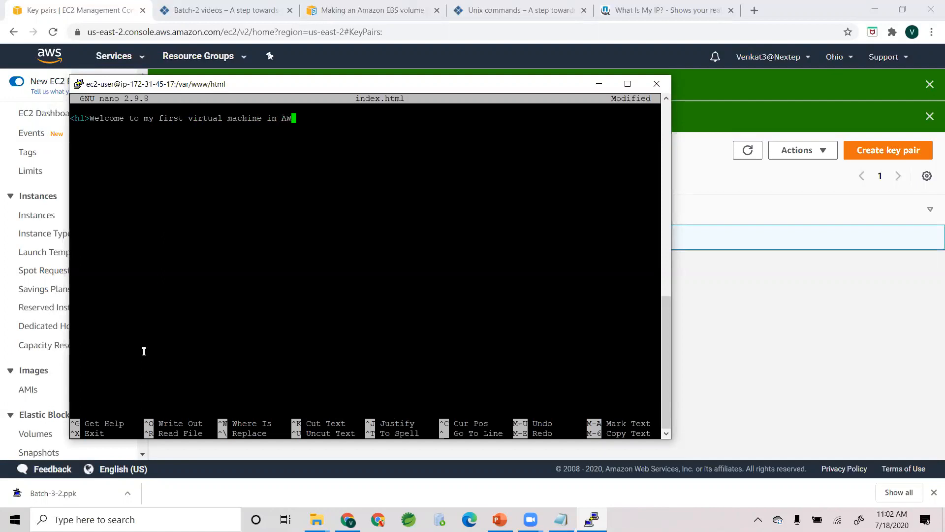
pyautogui.write('S </h1>')
pyautogui.hotkey('ctrl', 'x')
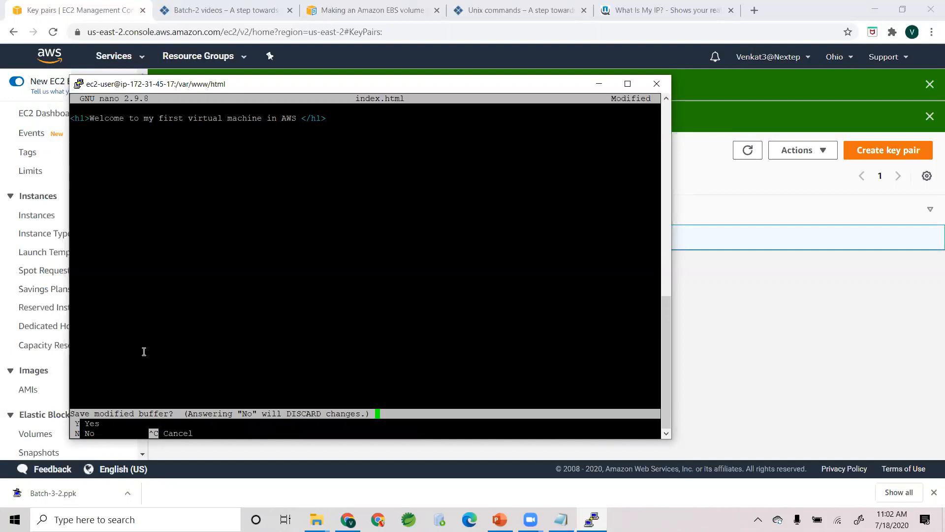
pyautogui.press('y')
pyautogui.press('Return')
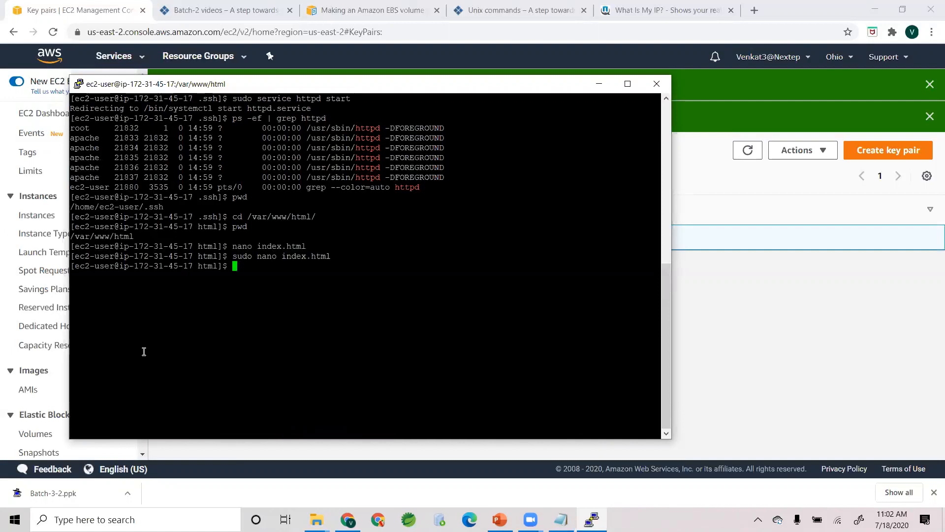
# List the directory with ls -lrt and display the contents of index.html with cat to check the heading
pyautogui.write('ls -lrt')
pyautogui.press('Return')
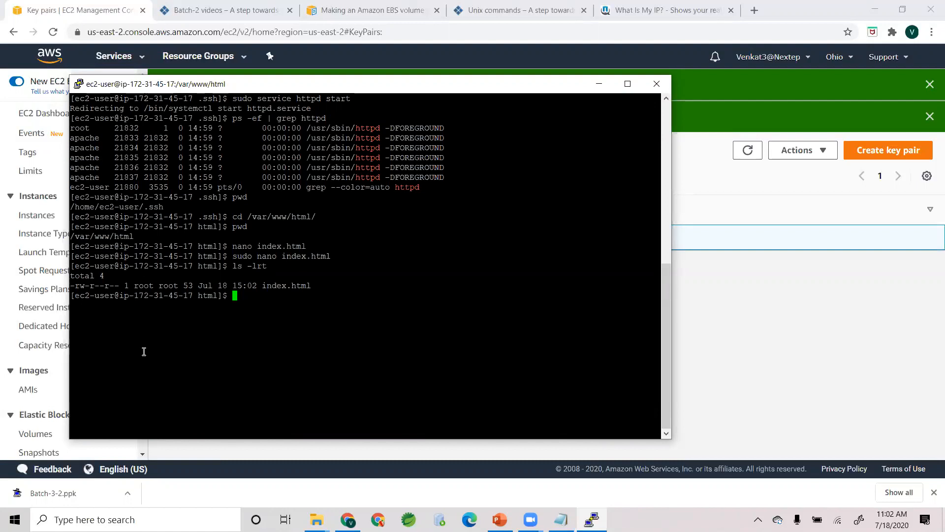
pyautogui.write('less')
pyautogui.press('BackSpace')
pyautogui.press('BackSpace')
pyautogui.press('BackSpace')
pyautogui.press('BackSpace')
pyautogui.press('BackSpace')
pyautogui.write('cat index.html')
pyautogui.press('Return')
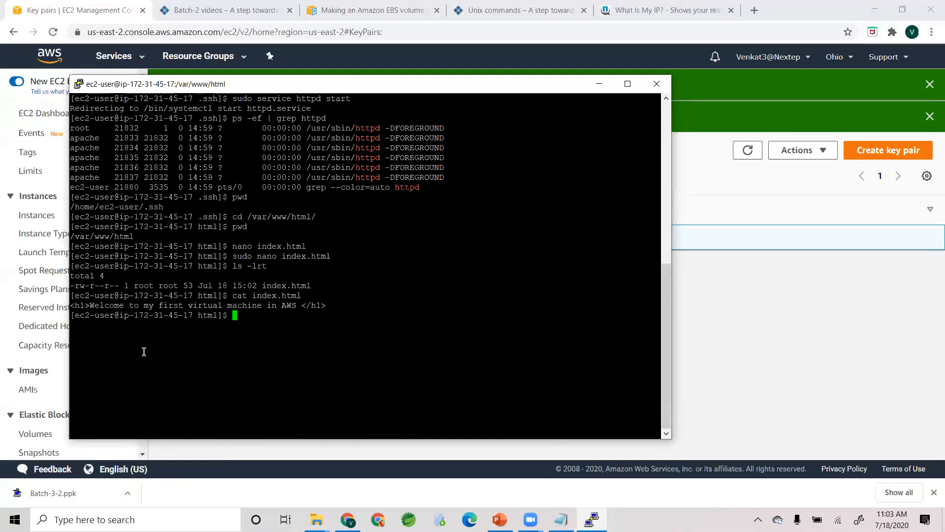
pyautogui.moveTo(70, 305); pyautogui.dragTo(326, 306)
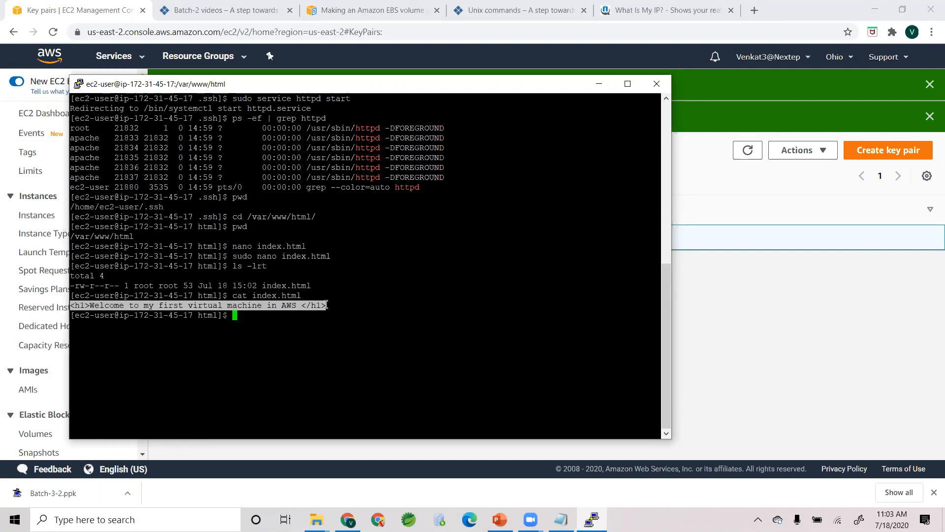
pyautogui.click(326, 305)
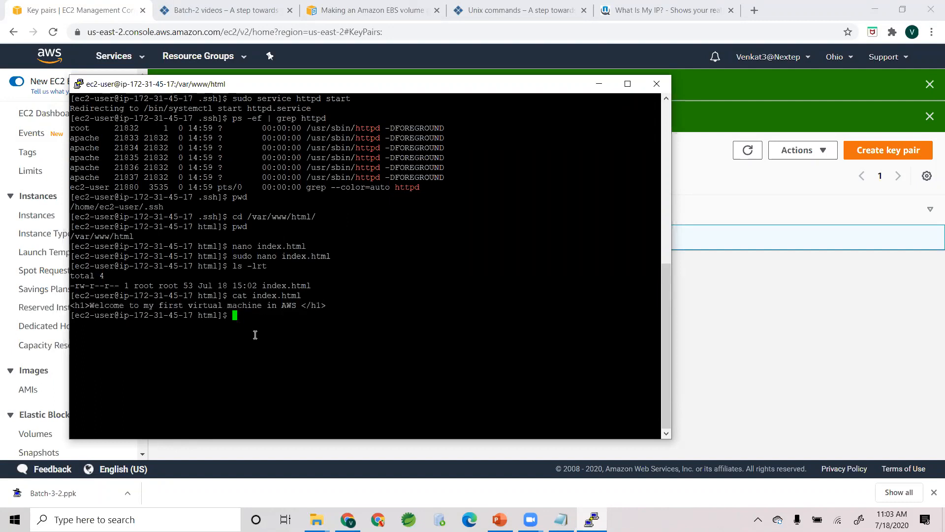
# Switch to the EC2 console, open the running instances list, and copy WebServer1's IPv4 public IP
pyautogui.click(705, 195)
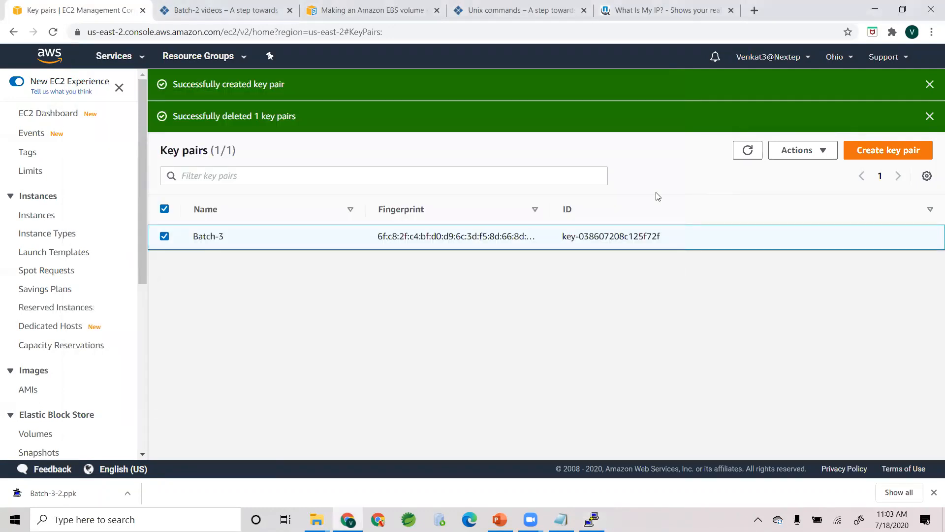
pyautogui.click(119, 58)
pyautogui.click(193, 155)
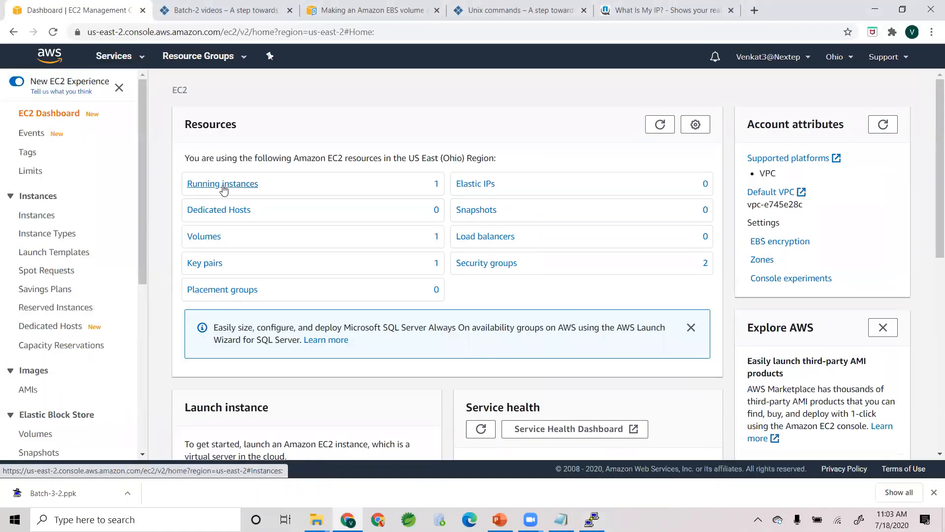
pyautogui.click(223, 183)
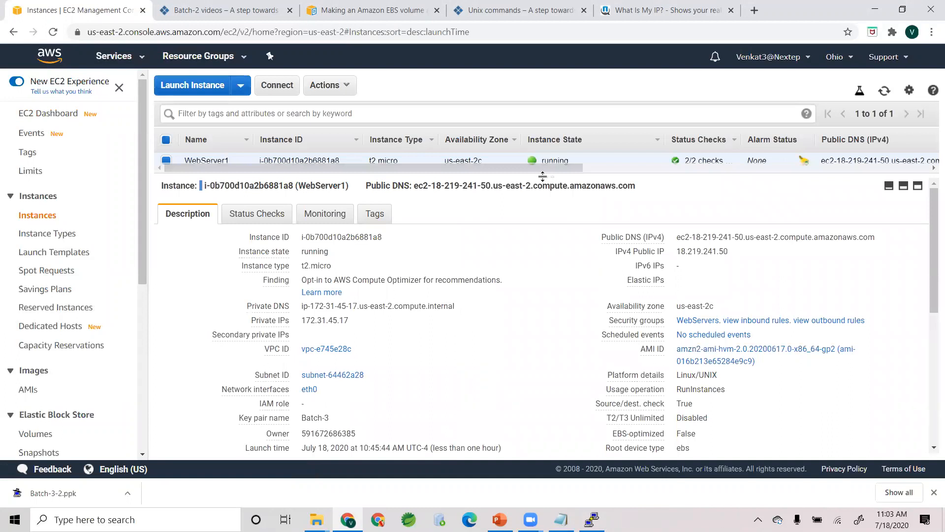
pyautogui.moveTo(544, 176); pyautogui.dragTo(546, 204)
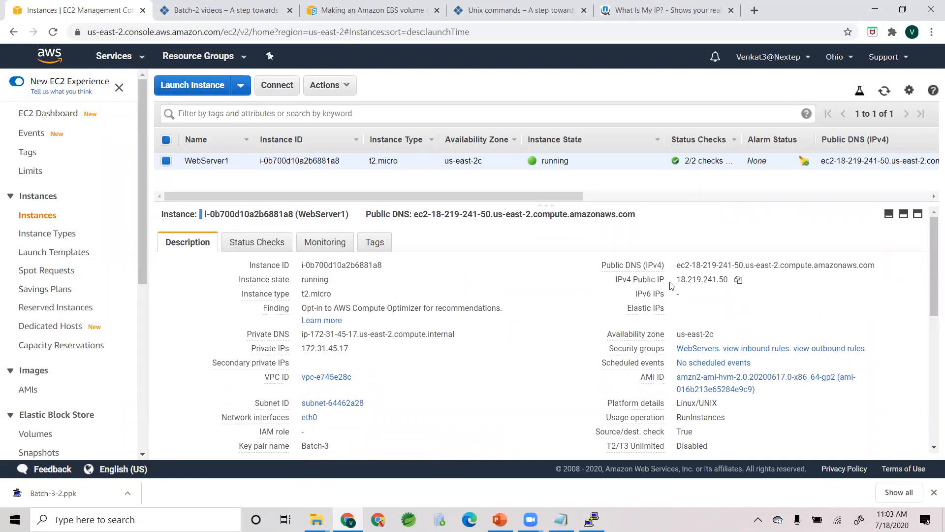
pyautogui.click(738, 281)
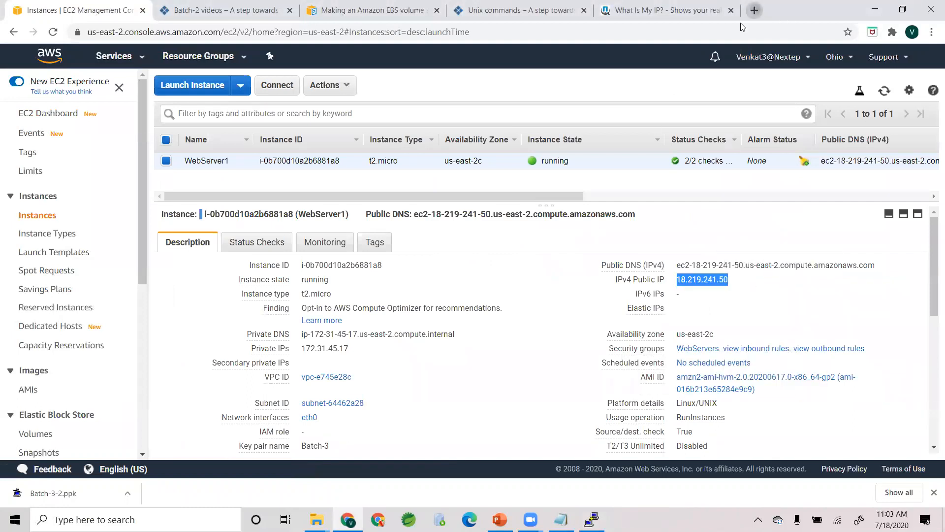
pyautogui.click(754, 10)
pyautogui.write('http://')
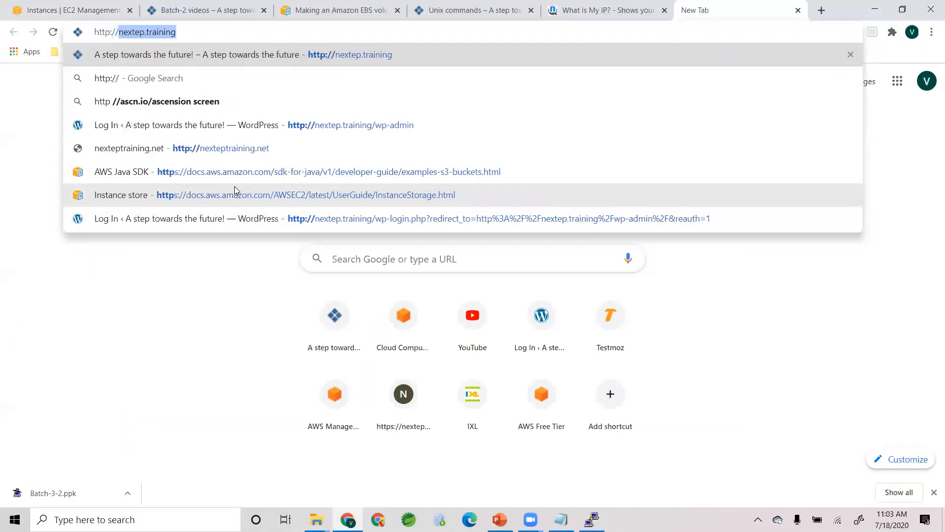
pyautogui.hotkey('ctrl', 'v')
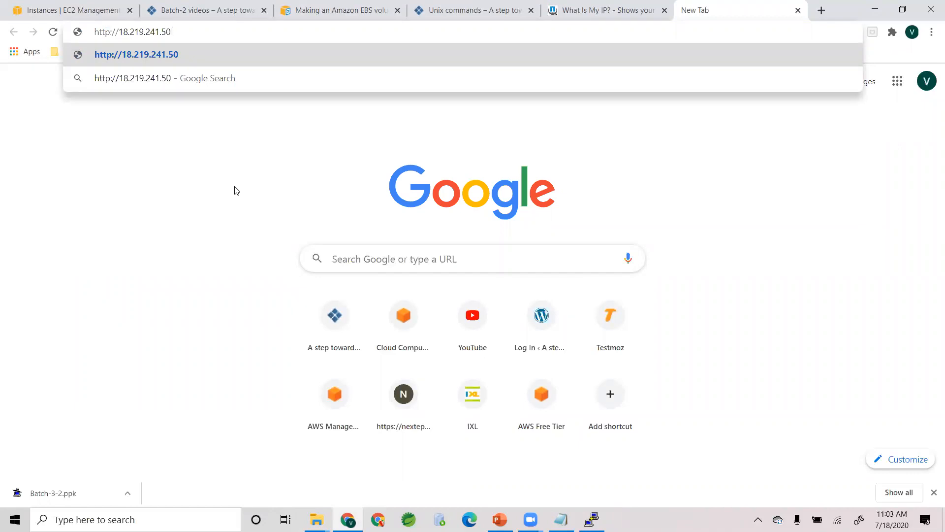
pyautogui.press('Return')
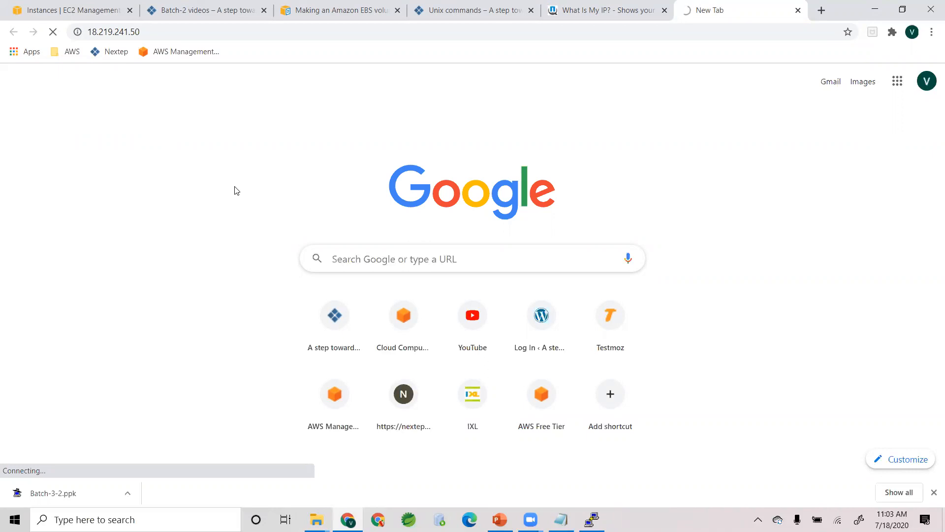
pyautogui.hotkey('alt', 'Tab')
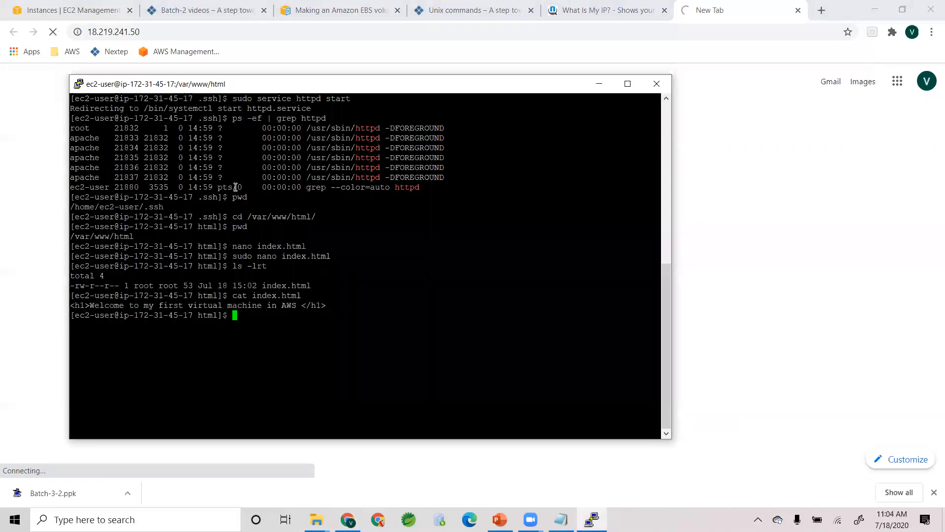
pyautogui.hotkey('alt', 'Tab')
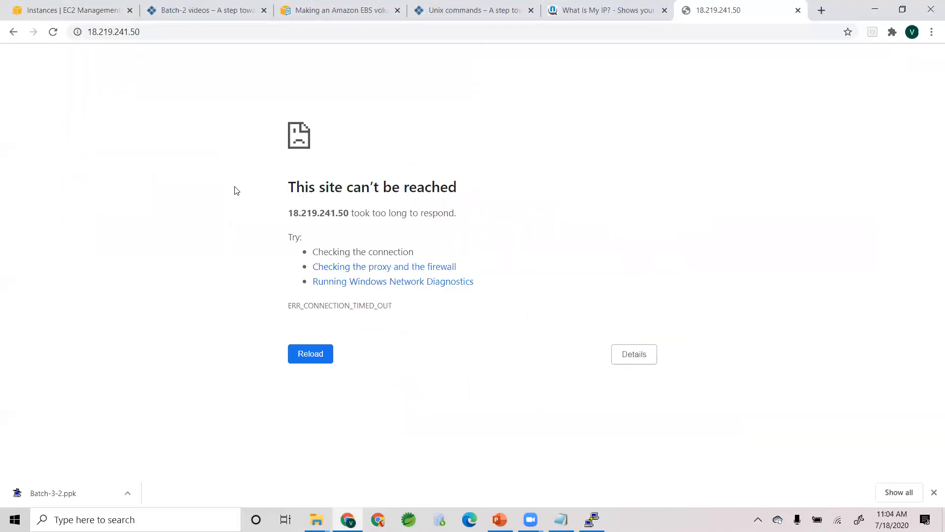
# Switch to the PuTTY session and run ps -ef | grep httpd to check the web server processes
pyautogui.hotkey('alt', 'Tab')
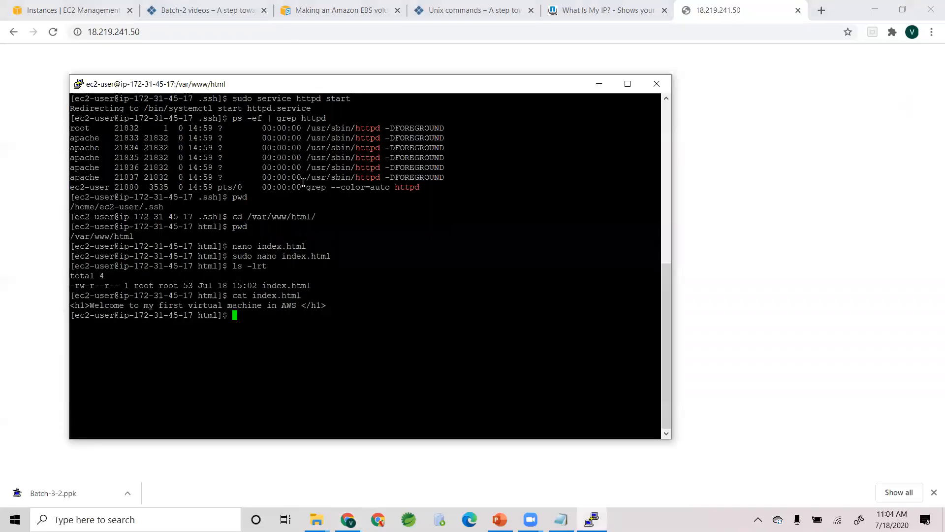
pyautogui.write('ps -ef | gr')
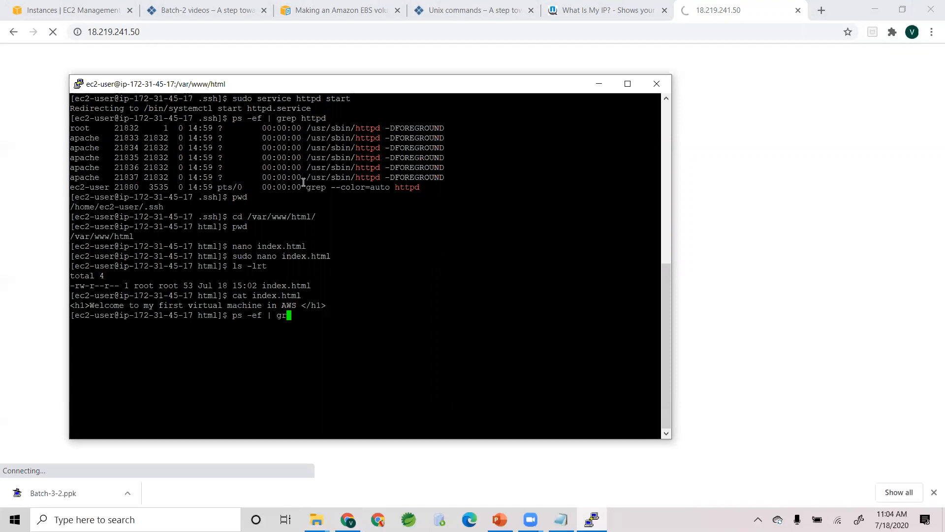
pyautogui.write('ep httpd')
pyautogui.press('Return')
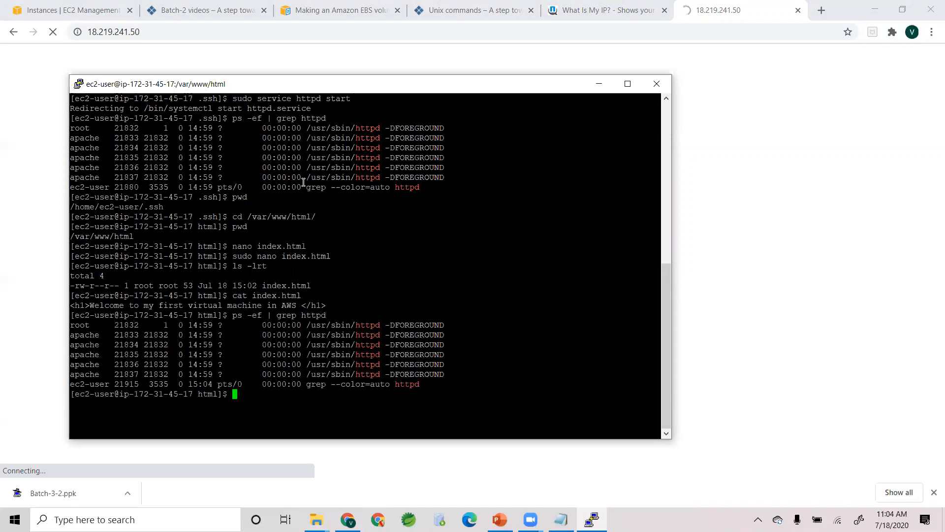
# Return to the EC2 console, open the WebServers security group from WebServer1's description, and display its inbound rules
pyautogui.hotkey('alt', 'Tab')
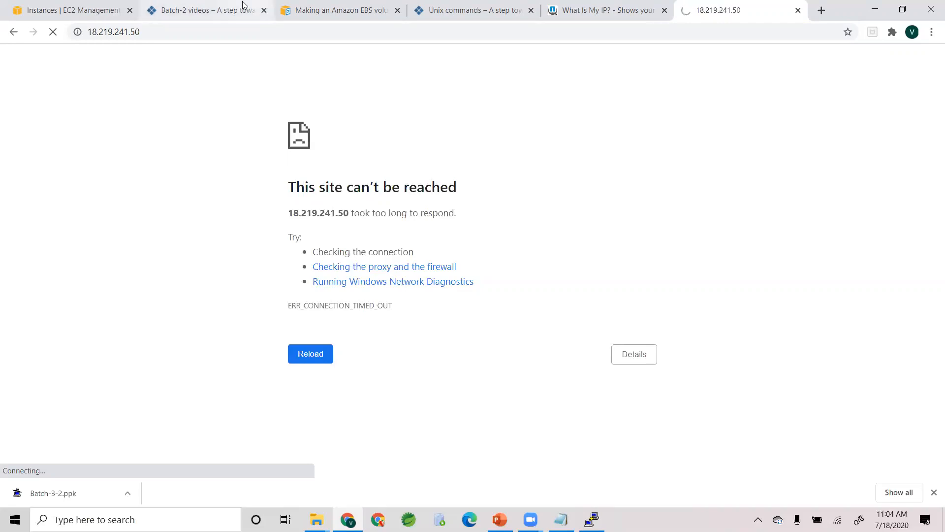
pyautogui.click(73, 12)
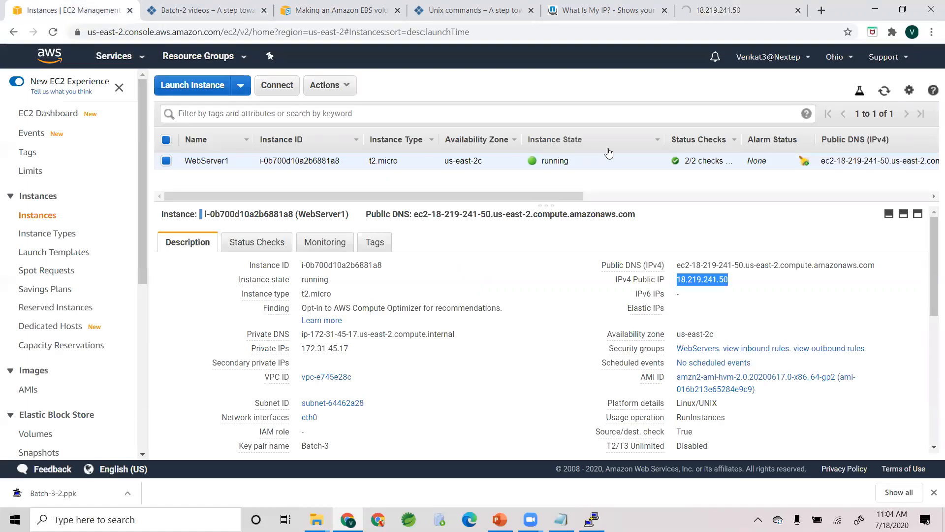
pyautogui.moveTo(552, 202); pyautogui.dragTo(553, 192)
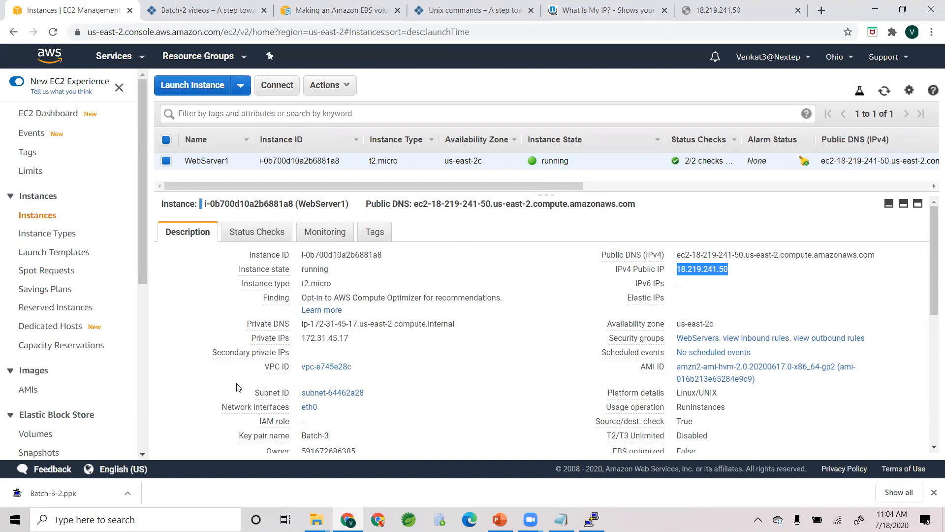
pyautogui.scroll(-1, 236, 388)
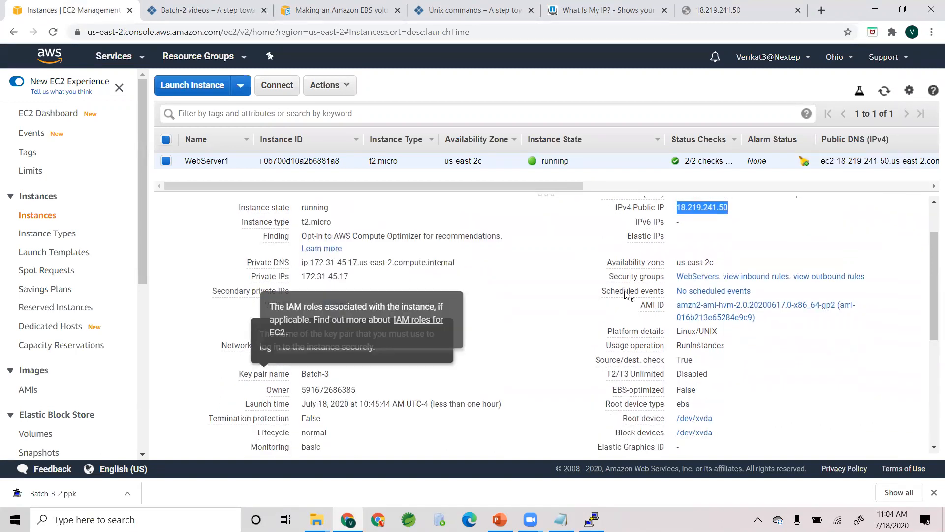
pyautogui.click(693, 281)
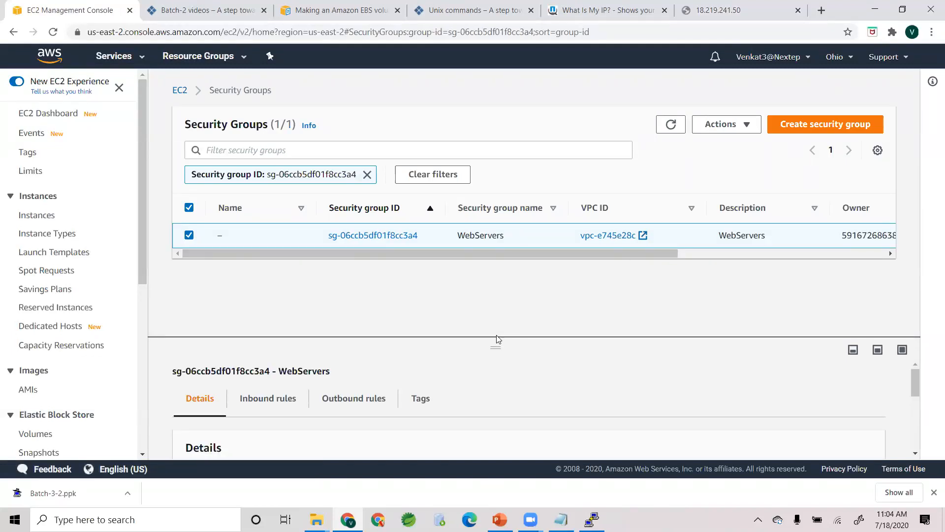
pyautogui.moveTo(496, 344); pyautogui.dragTo(505, 299)
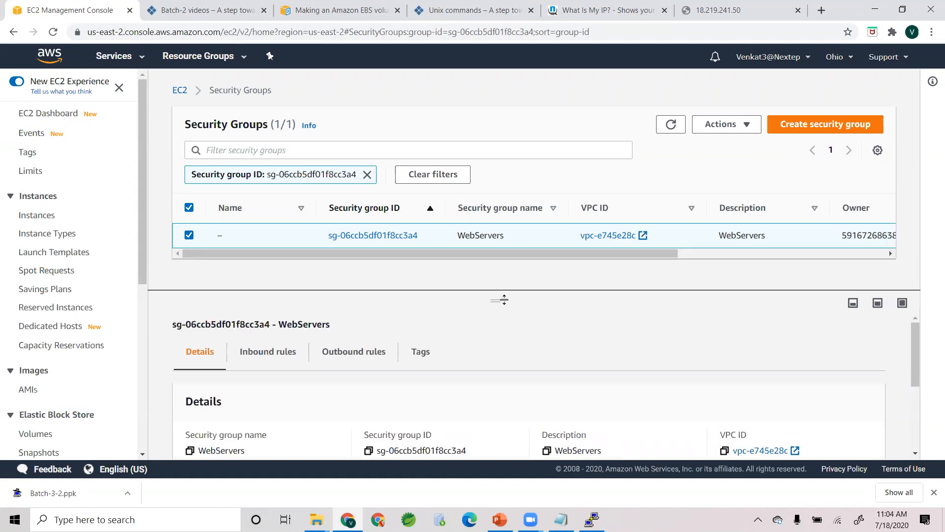
pyautogui.scroll(-3, 555, 350)
pyautogui.scroll(3, 423, 382)
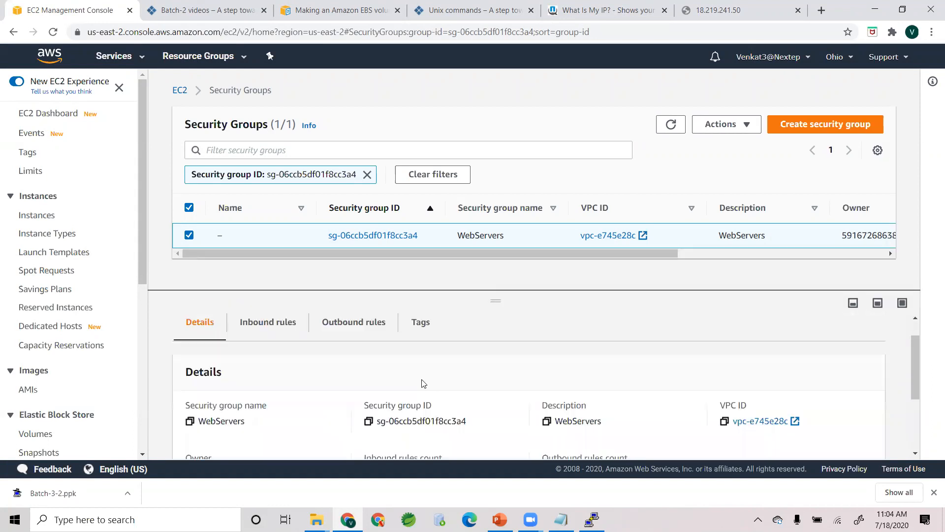
pyautogui.click(279, 362)
pyautogui.moveTo(916, 338); pyautogui.dragTo(915, 393)
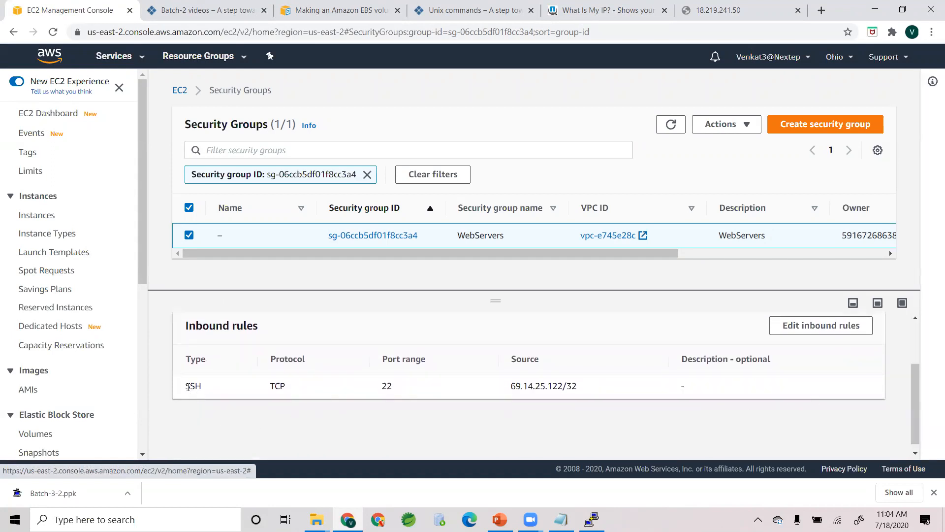
# Examine the type, port range and source of the existing SSH inbound rule against the terminal session
pyautogui.moveTo(185, 386); pyautogui.dragTo(221, 387)
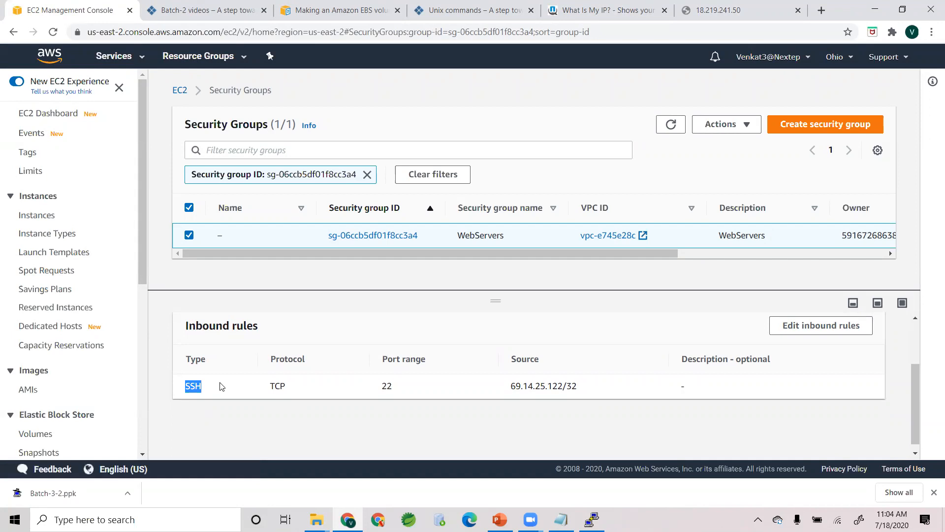
pyautogui.doubleClick(386, 386)
pyautogui.moveTo(510, 387); pyautogui.dragTo(584, 383)
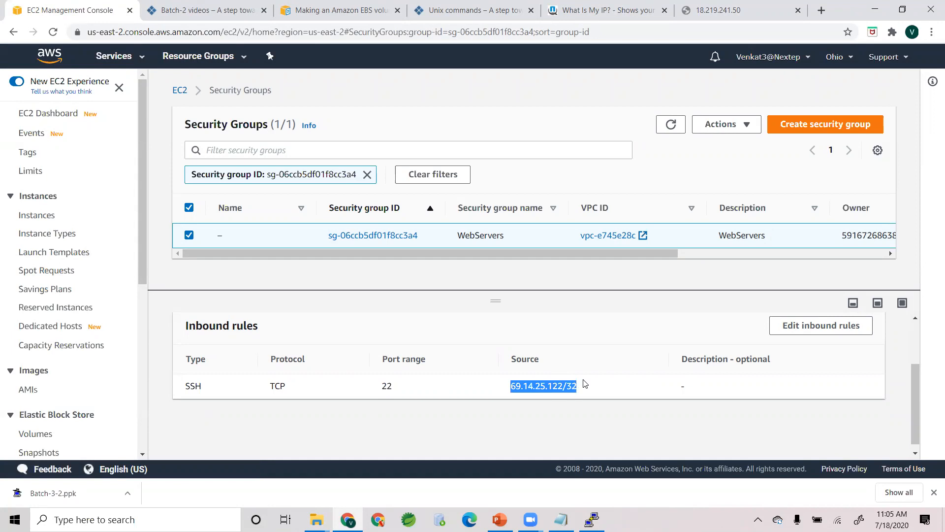
pyautogui.hotkey('alt', 'Tab')
pyautogui.hotkey('alt', 'Tab')
pyautogui.doubleClick(387, 386)
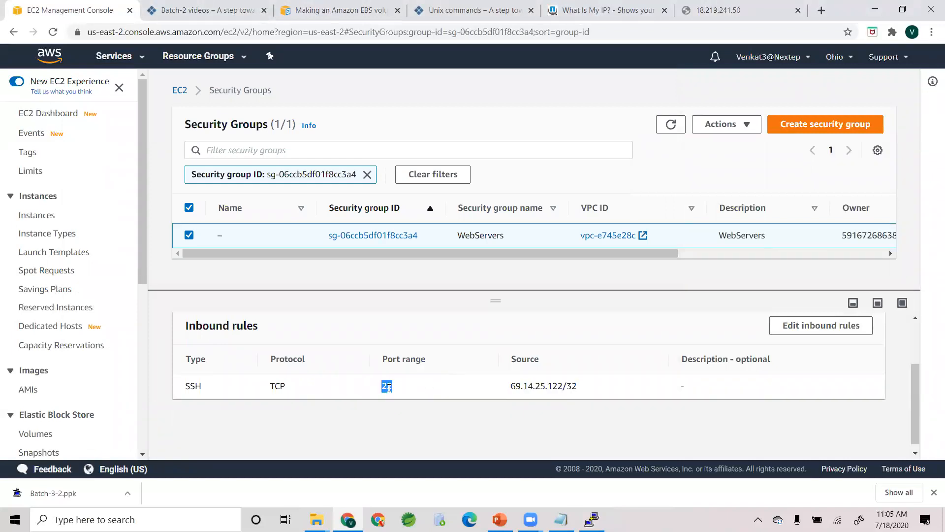
pyautogui.click(435, 392)
pyautogui.hotkey('alt', 'Tab')
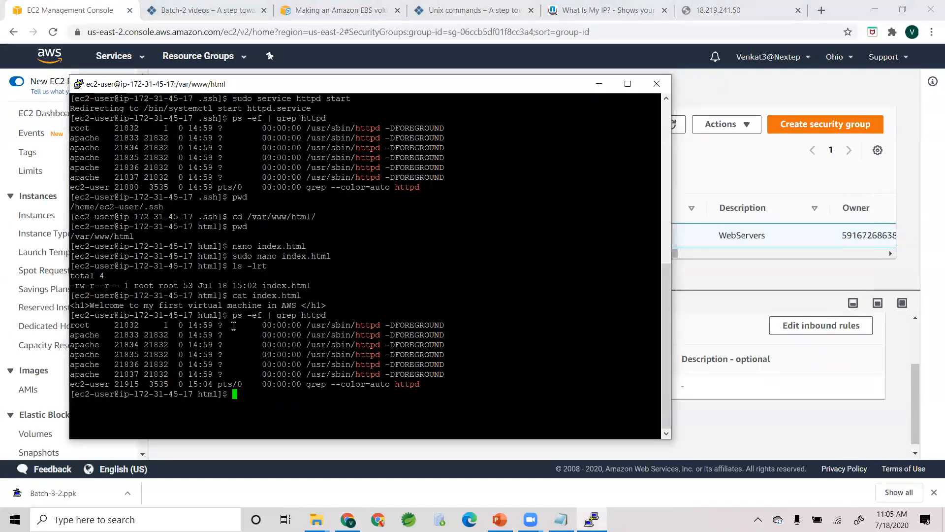
pyautogui.hotkey('alt', 'Tab')
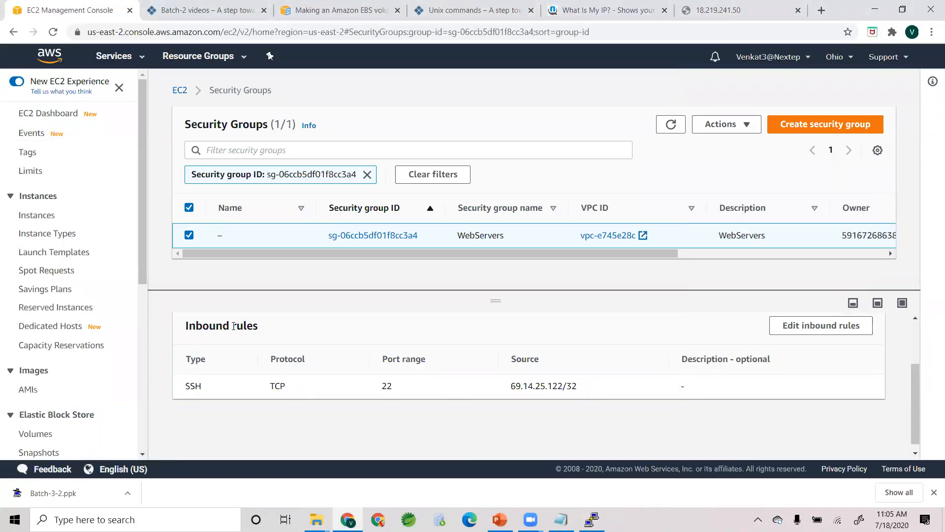
pyautogui.moveTo(397, 386); pyautogui.dragTo(344, 388)
# Add an HTTP inbound rule with source Anywhere to the WebServers security group and save the rules
pyautogui.click(806, 327)
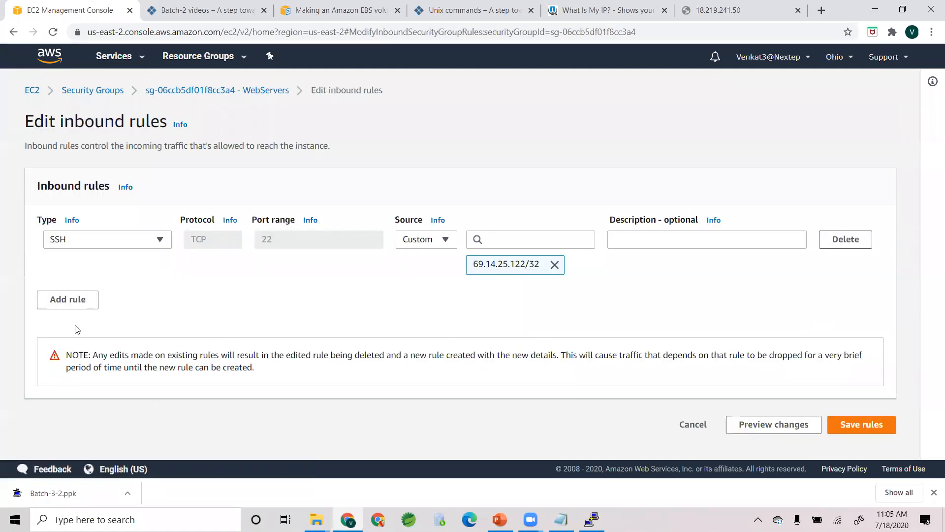
pyautogui.click(76, 299)
pyautogui.click(127, 294)
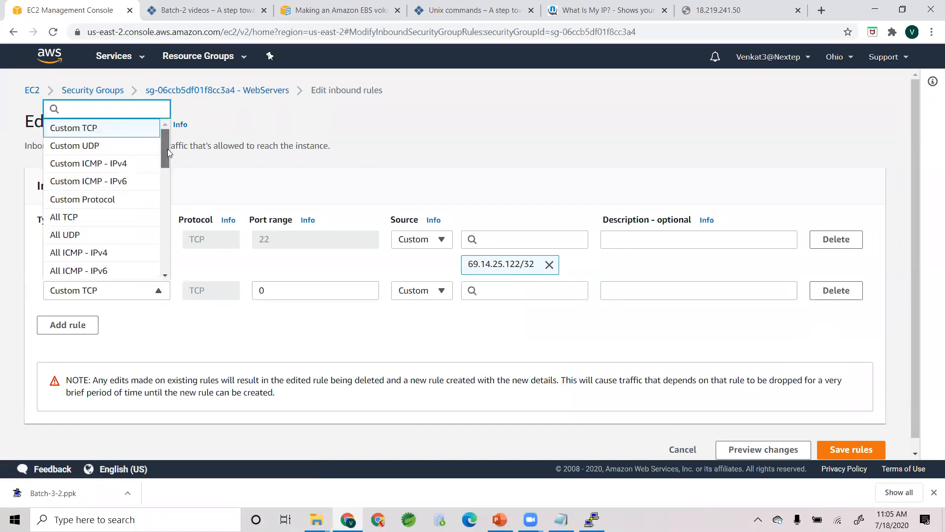
pyautogui.scroll(-1, 167, 149)
pyautogui.scroll(-3, 171, 163)
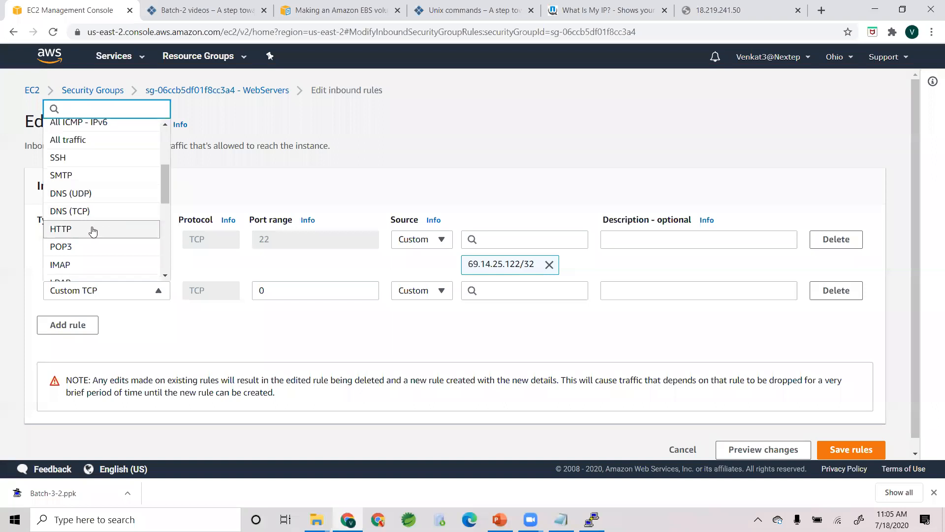
pyautogui.click(90, 232)
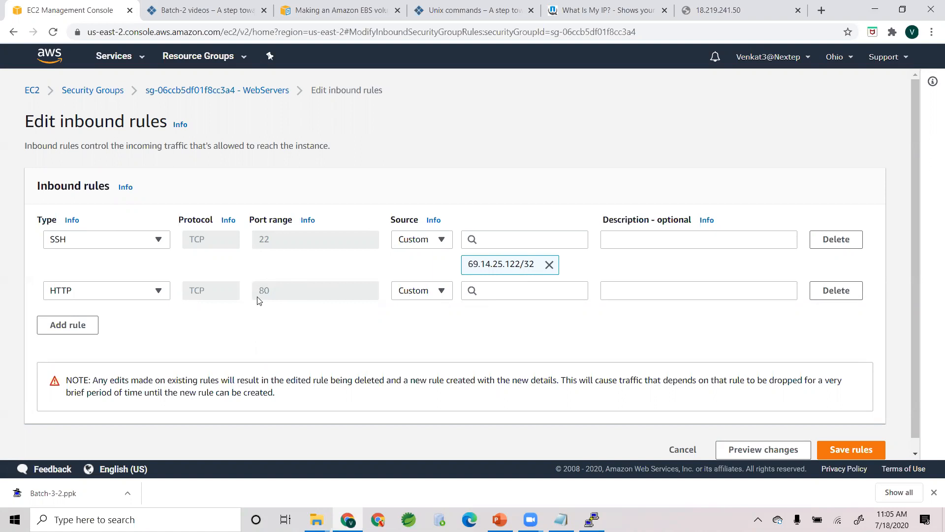
pyautogui.click(445, 291)
pyautogui.click(434, 335)
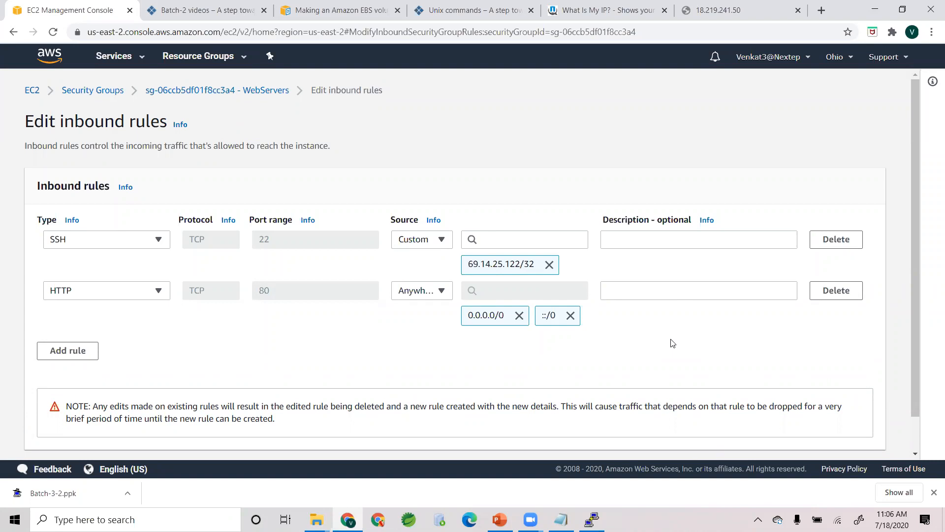
pyautogui.scroll(-2, 673, 343)
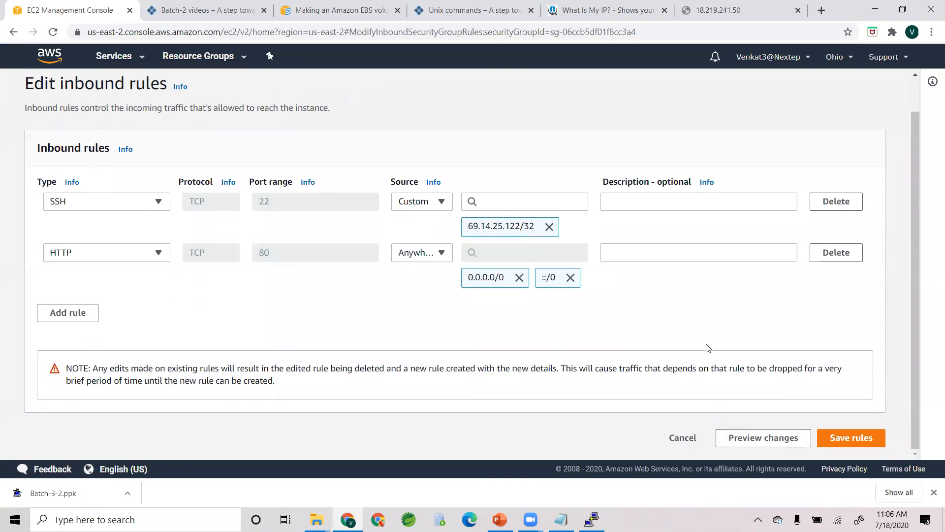
pyautogui.click(851, 436)
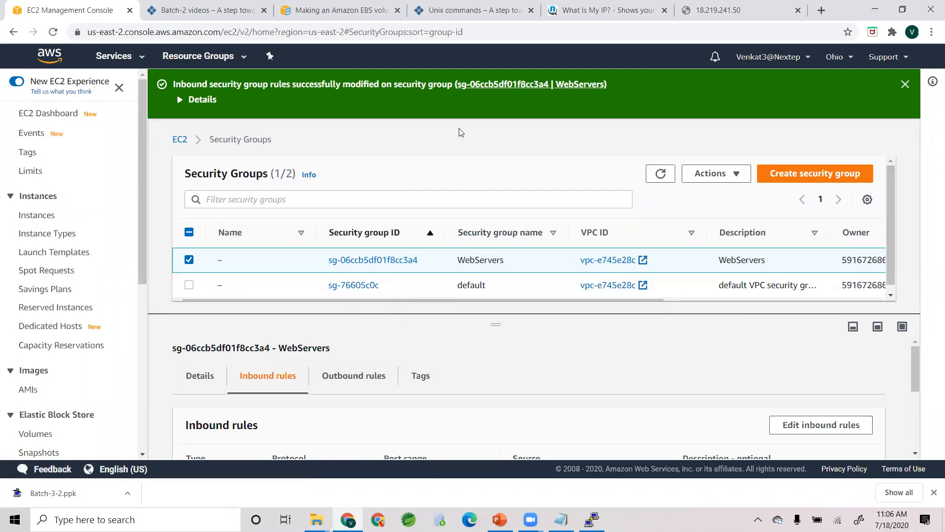
# Reload the 18.219.241.50 page in its browser tab to check the web server's response
pyautogui.click(712, 9)
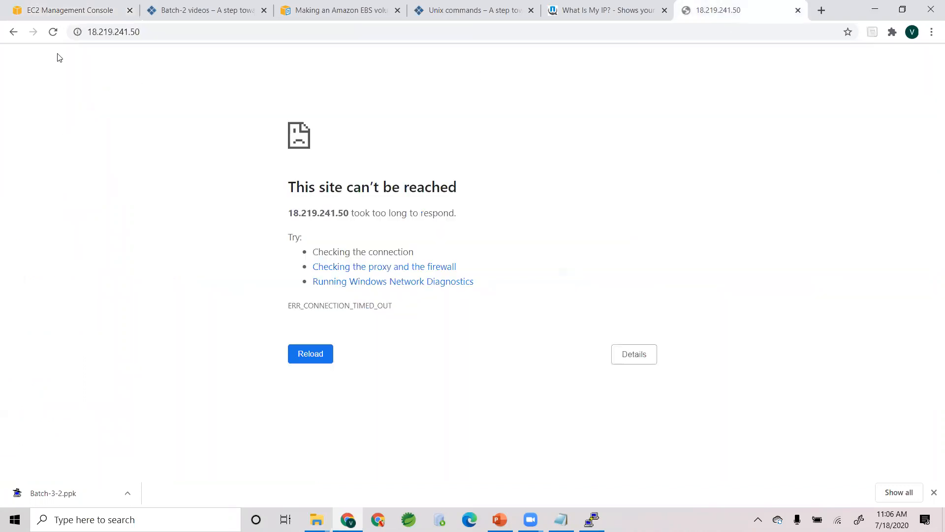
pyautogui.click(53, 33)
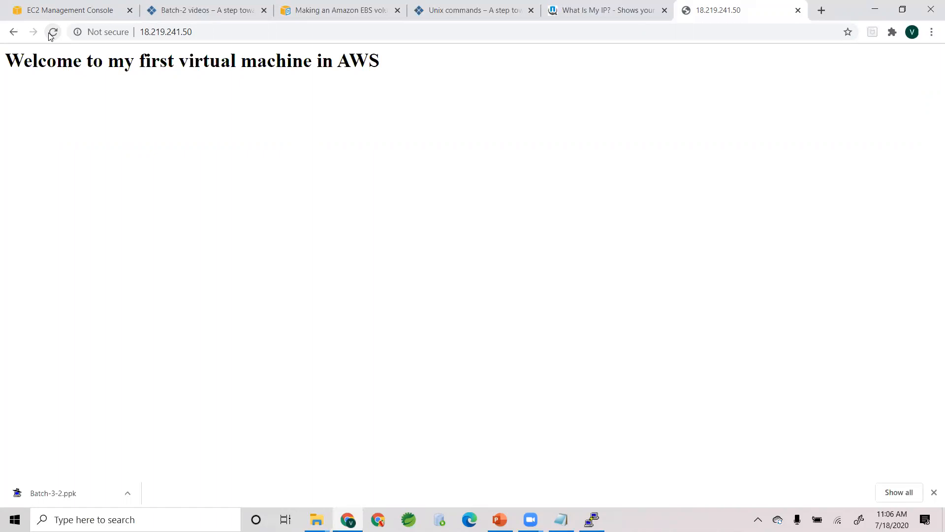
# Load the index.html page at 18.219.241.50/index.html in the web server's browser tab
pyautogui.tripleClick(48, 65)
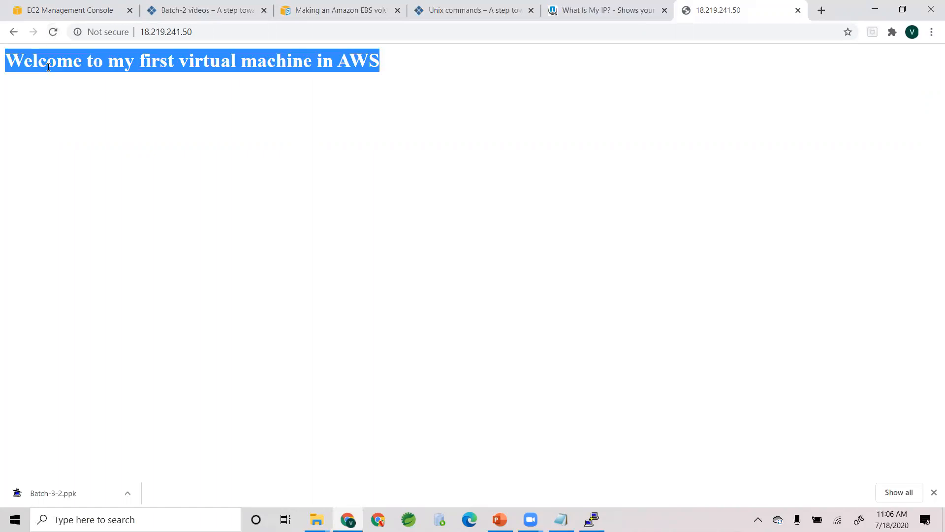
pyautogui.click(295, 113)
pyautogui.click(232, 32)
pyautogui.click(232, 32)
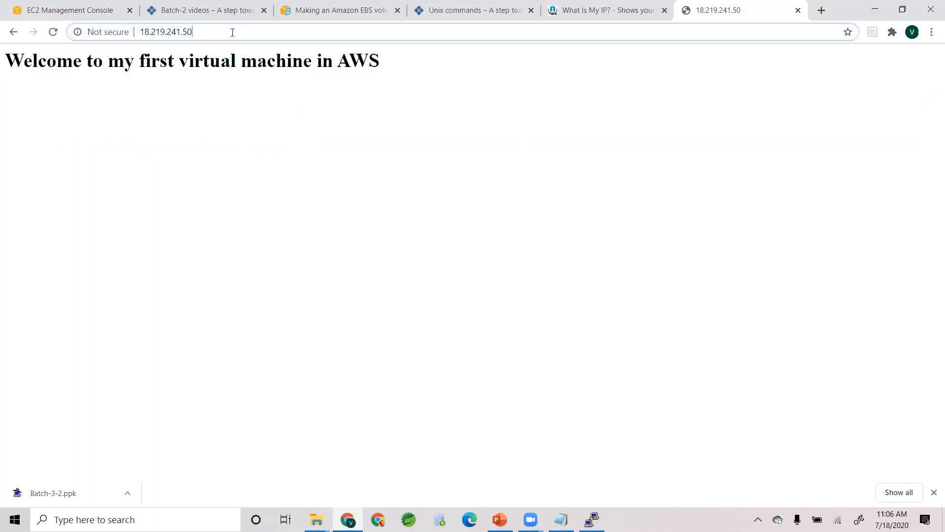
pyautogui.write('/index.html')
pyautogui.press('Return')
# Switch to the PuTTY terminal and use sudo vi to open a new .html file named after the instructor in /var/www/html
pyautogui.hotkey('alt', 'Tab')
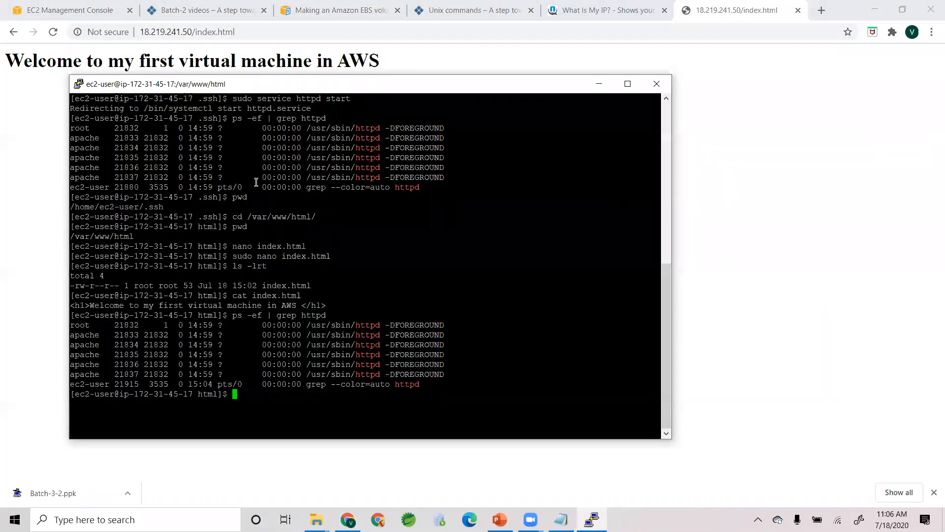
pyautogui.write('sudo vi venkat.jtm')
pyautogui.press('BackSpace')
pyautogui.press('BackSpace')
pyautogui.press('BackSpace')
pyautogui.write('html')
pyautogui.press('Return')
# Enter an h1 heading reading "This is" plus the instructor's first name, then save the file and quit vi
pyautogui.write('i')
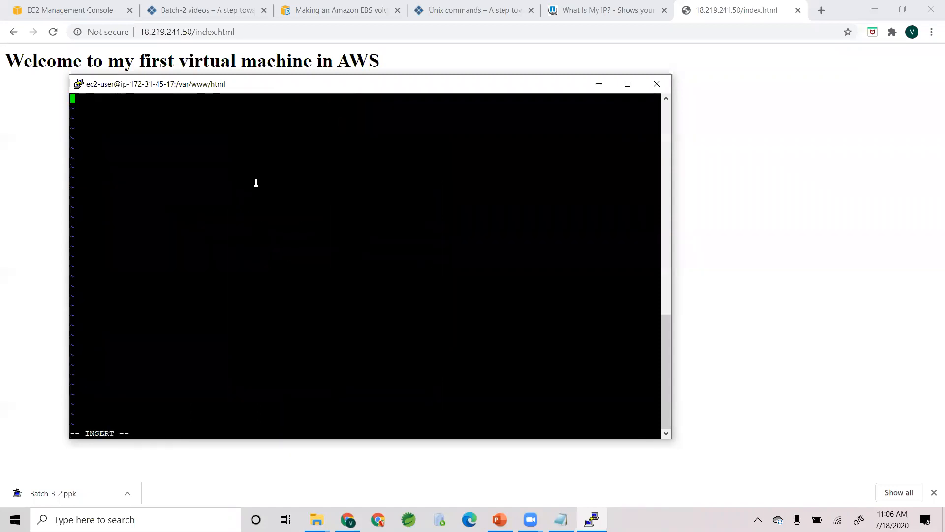
pyautogui.write('<h1')
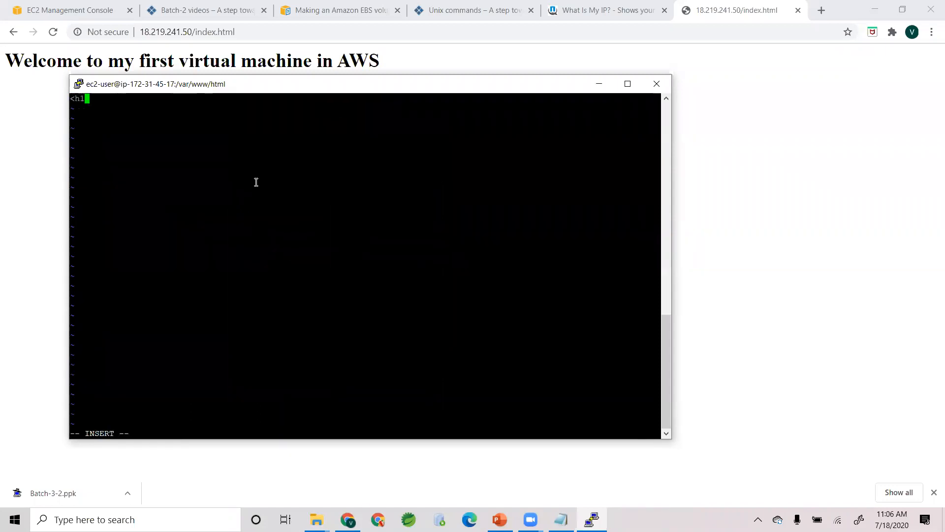
pyautogui.write('>This is Venkat</h1>')
pyautogui.press('Escape')
pyautogui.write(':')
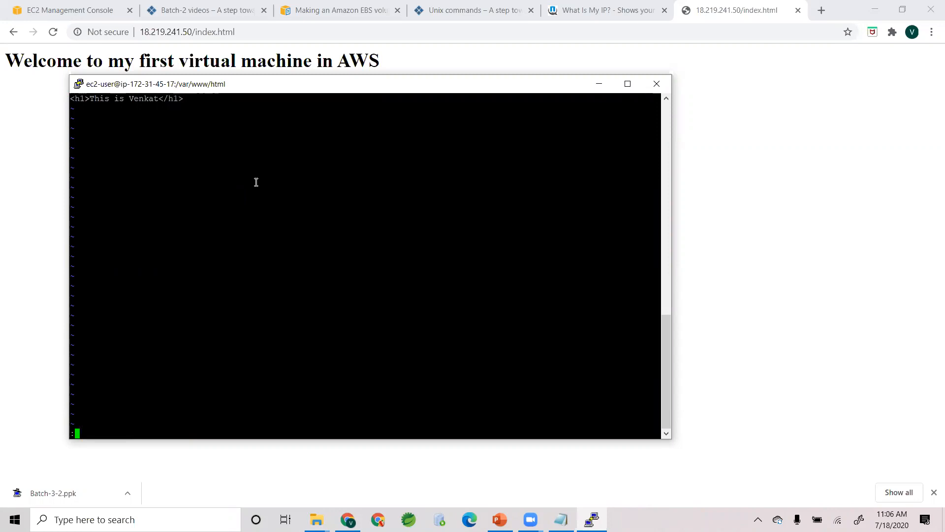
pyautogui.write('wq')
pyautogui.press('Return')
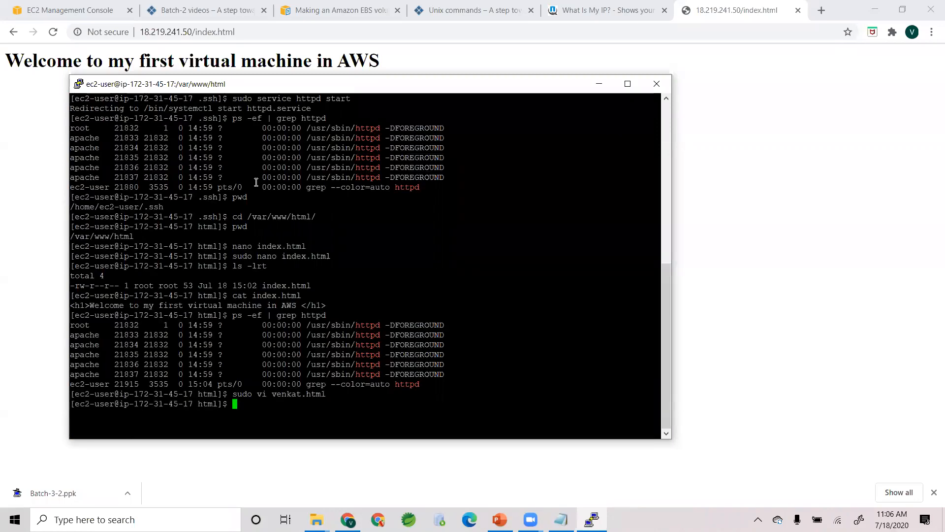
# Return to the browser and load the newly created HTML page from 18.219.241.50
pyautogui.click(148, 58)
pyautogui.click(199, 33)
pyautogui.moveTo(197, 32); pyautogui.dragTo(315, 33)
pyautogui.press('BackSpace')
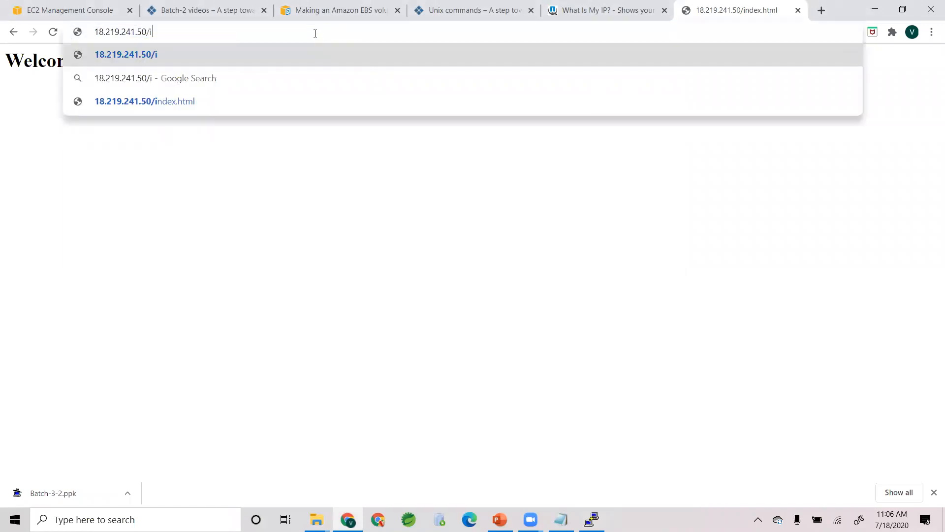
pyautogui.write('venkat')
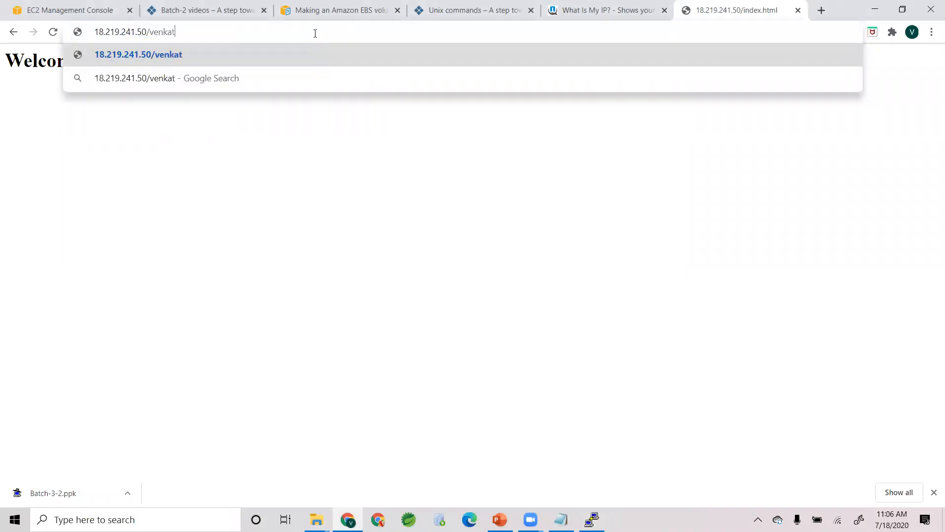
pyautogui.write('.html')
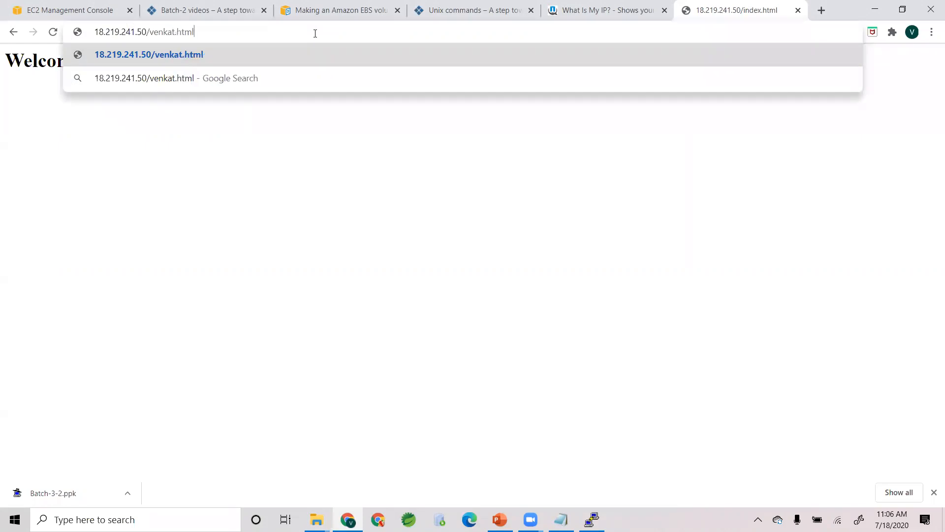
pyautogui.press('Return')
# Remove the file name from the address and load the root page at 18.219.241.50
pyautogui.hotkey('alt', 'Tab')
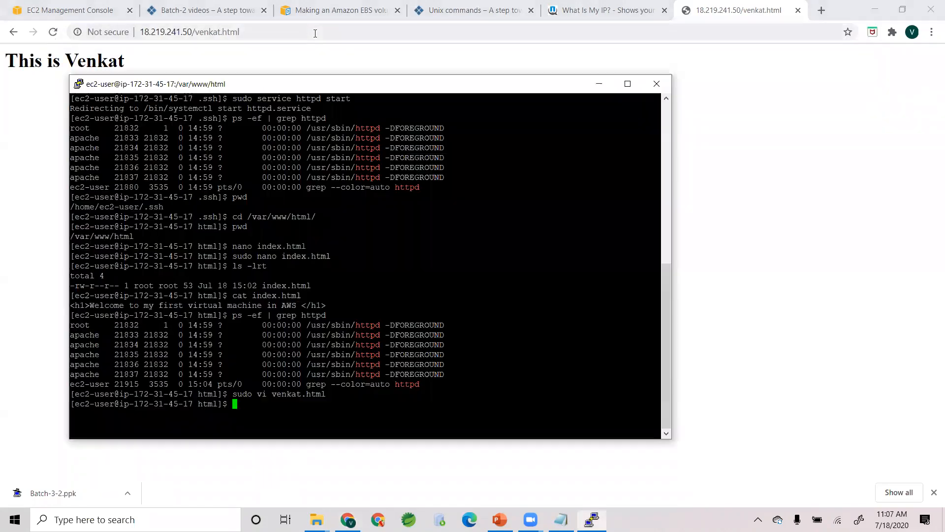
pyautogui.hotkey('alt', 'Tab')
pyautogui.click(201, 29)
pyautogui.click(213, 32)
pyautogui.moveTo(191, 32); pyautogui.dragTo(318, 36)
pyautogui.press('BackSpace')
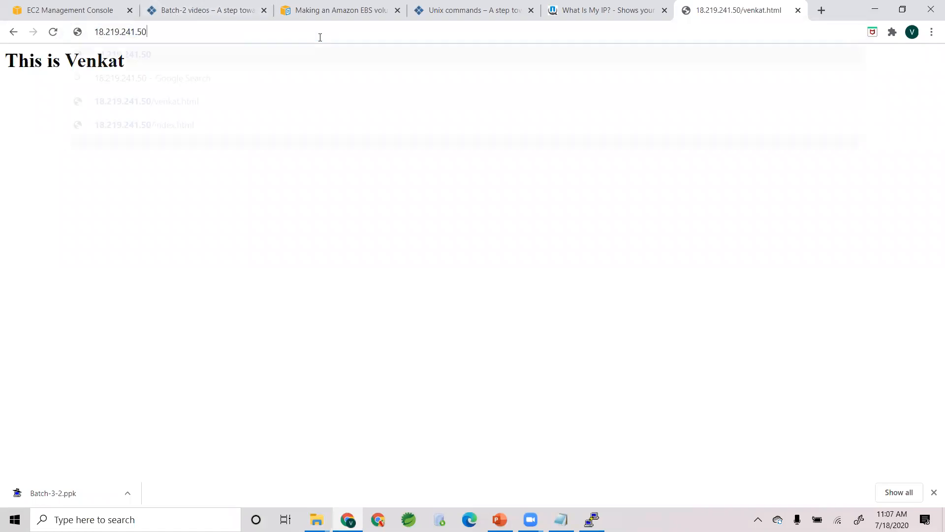
pyautogui.press('Return')
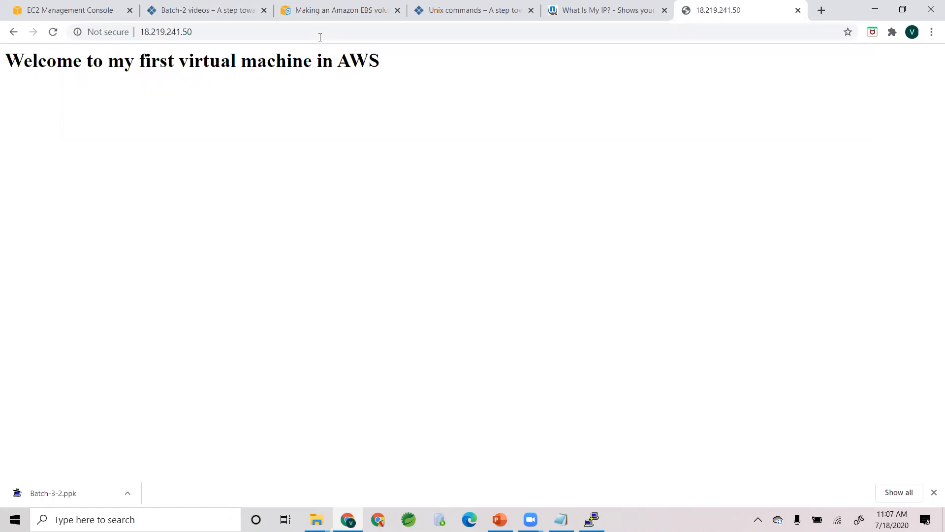
# Minimize the PuTTY terminal and open the EC2 dashboard in the AWS console tab
pyautogui.hotkey('alt', 'Tab')
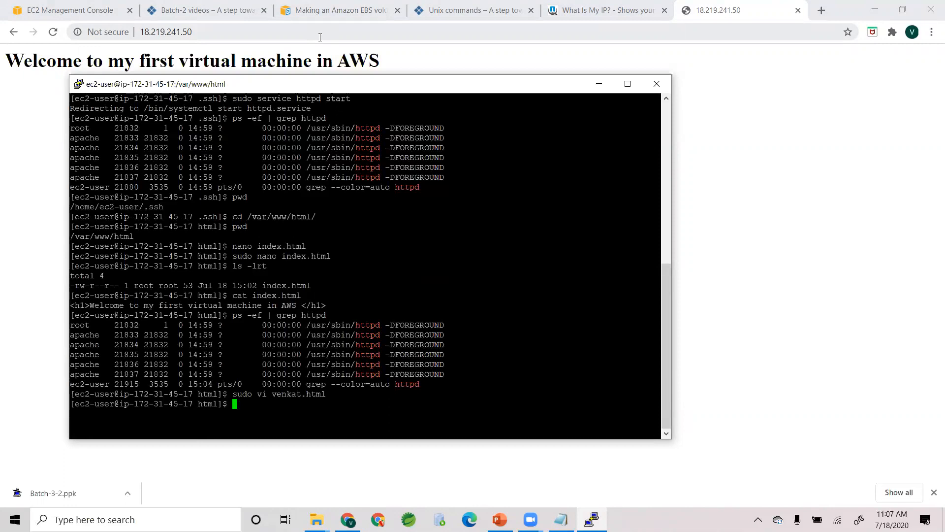
pyautogui.click(608, 79)
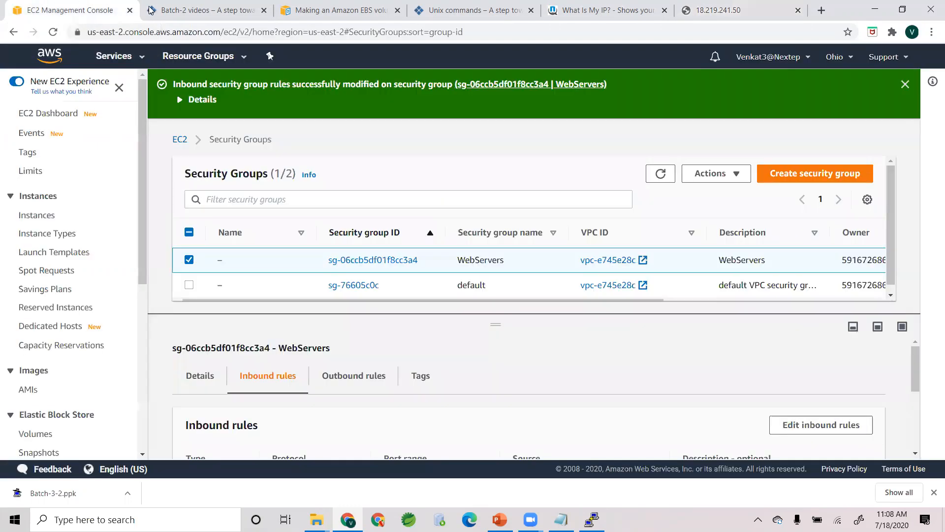
pyautogui.click(49, 9)
pyautogui.click(113, 56)
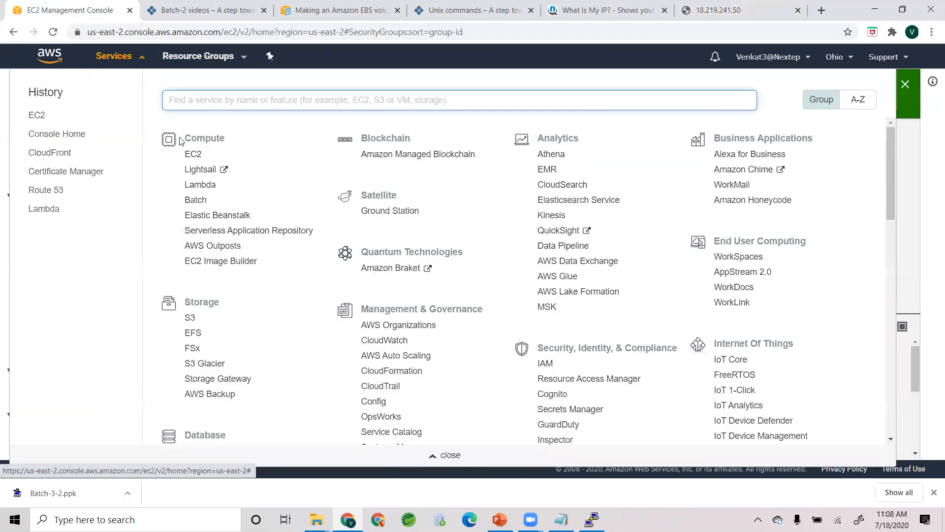
pyautogui.click(193, 155)
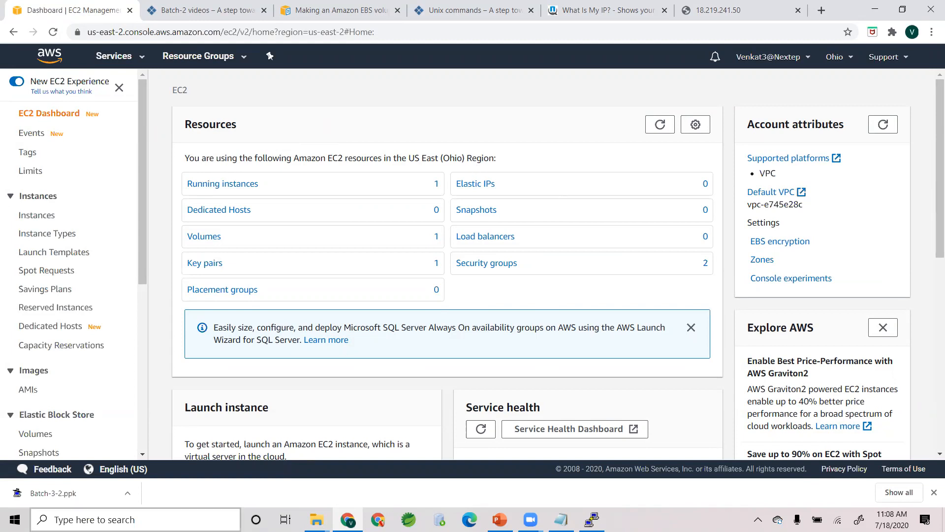
# Launch PuTTYgen and load the Batch-3 PEM private key from the Downloads folder, listing all file types
pyautogui.click(123, 519)
pyautogui.write('putty')
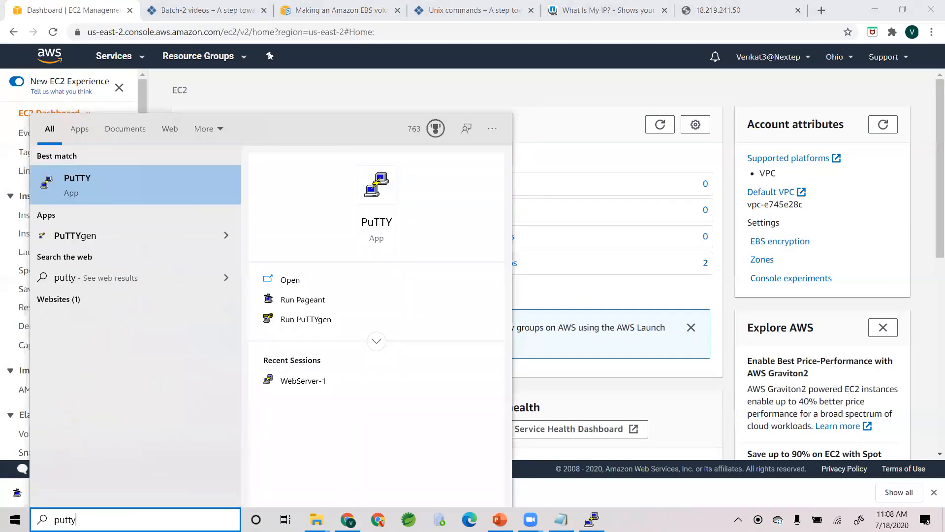
pyautogui.press('Down')
pyautogui.press('Return')
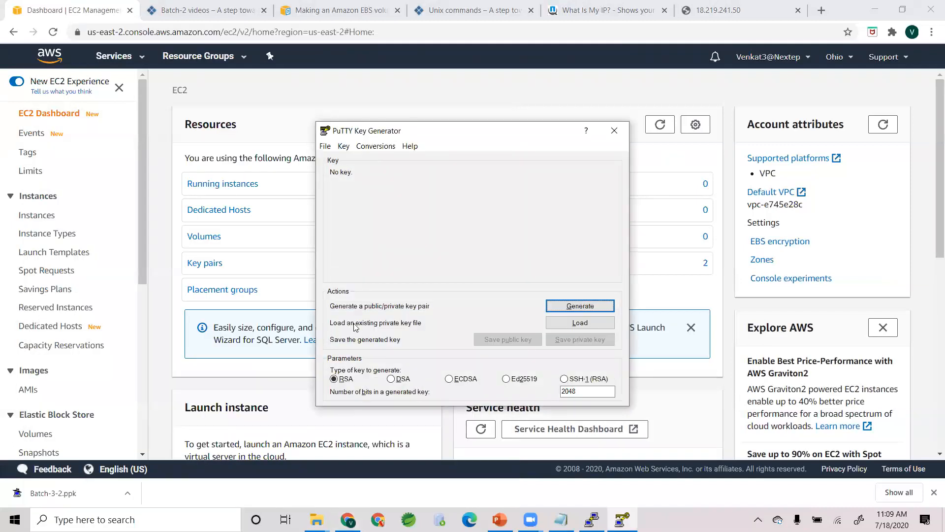
pyautogui.click(564, 323)
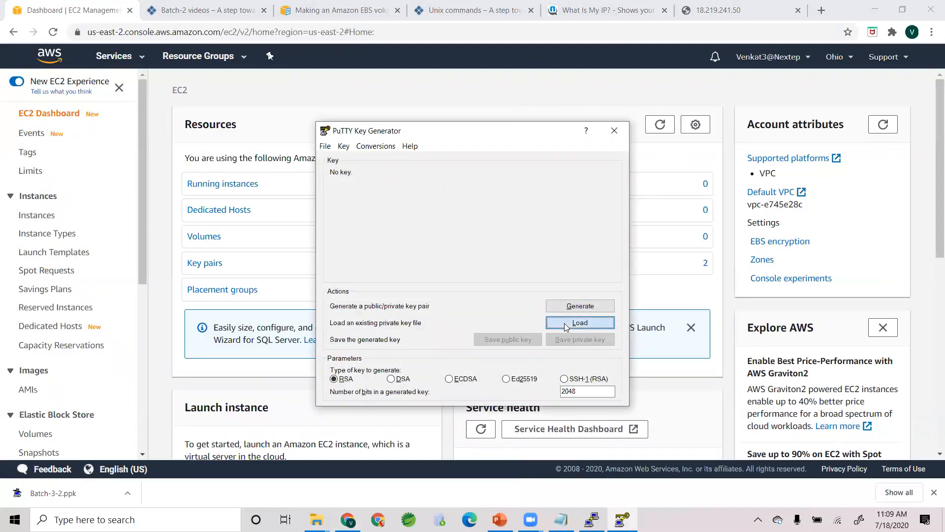
pyautogui.click(711, 410)
pyautogui.click(706, 428)
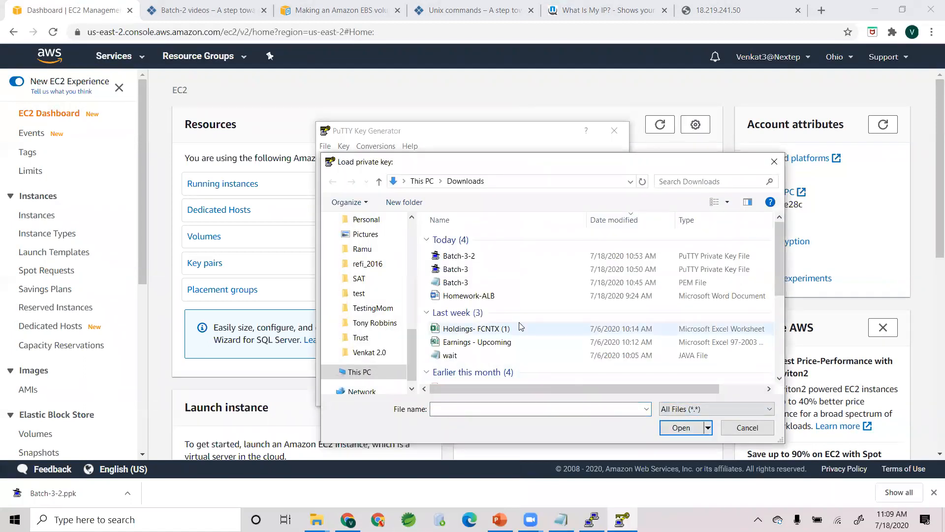
pyautogui.click(484, 281)
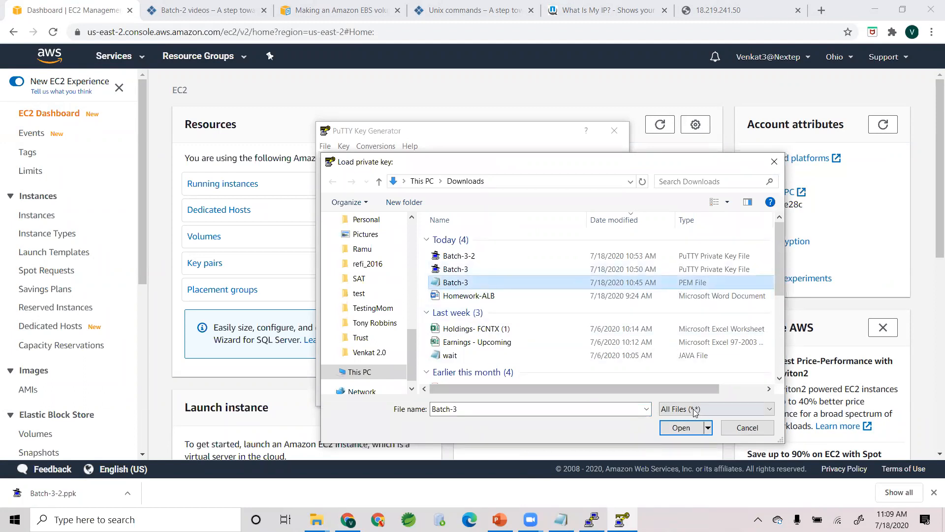
pyautogui.click(680, 429)
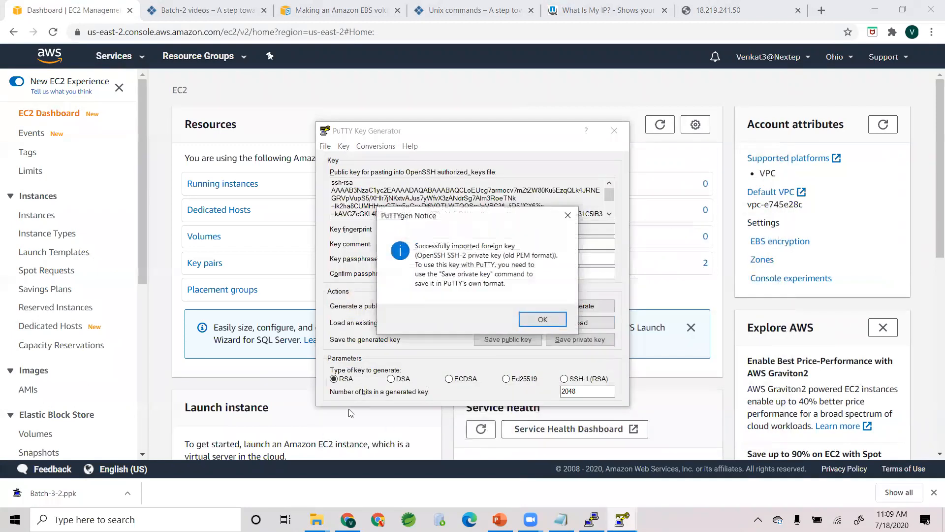
pyautogui.click(542, 321)
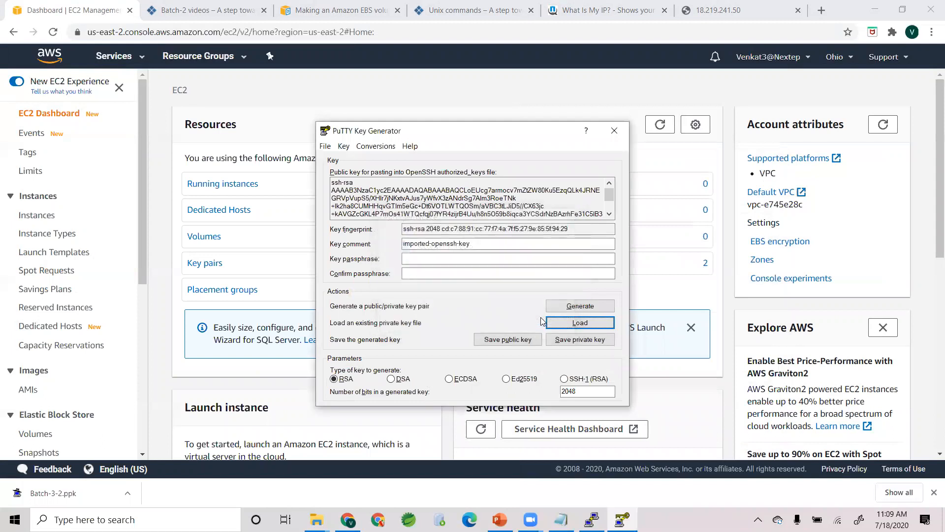
# Try to save the imported key as a PuTTY private key without a passphrase, and close PuTTYgen
pyautogui.click(550, 343)
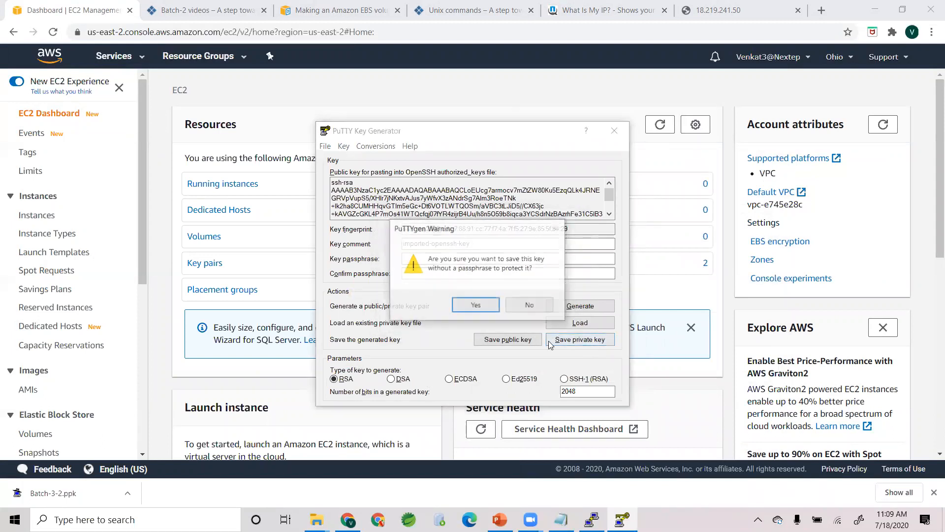
pyautogui.click(475, 307)
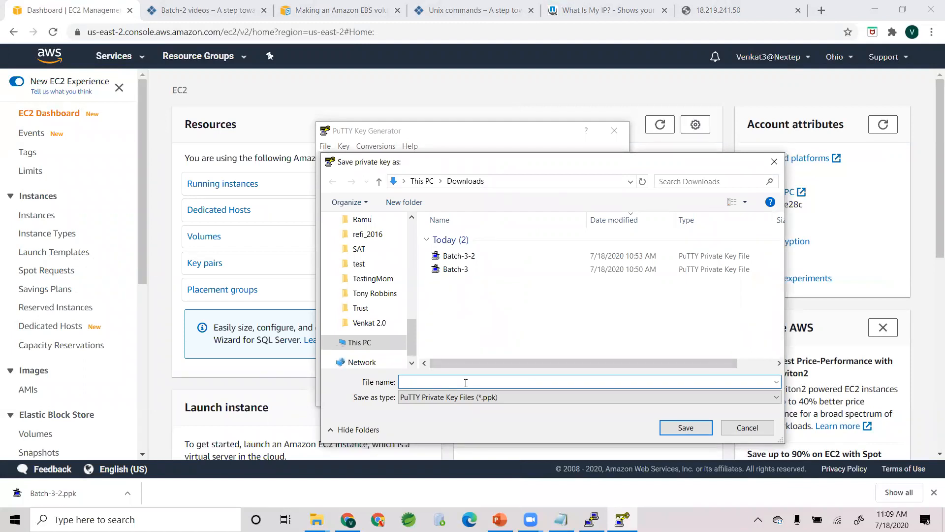
pyautogui.click(747, 427)
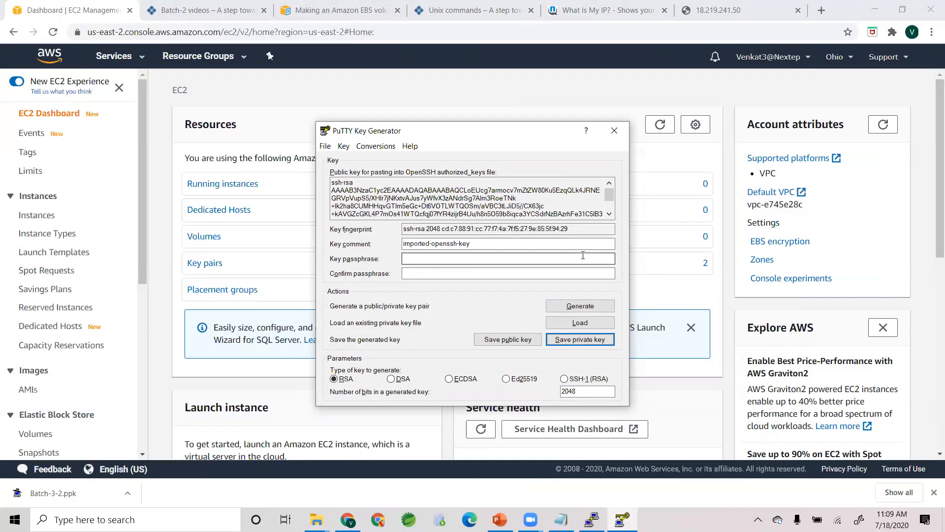
pyautogui.click(611, 134)
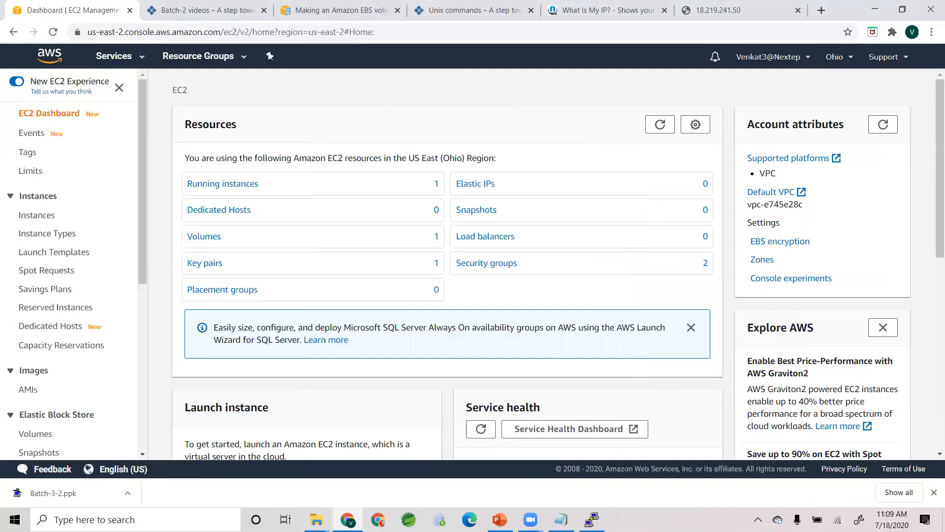
# Dismiss the browser's download bar and open the Unix commands page of the Nextep training site
pyautogui.click(933, 492)
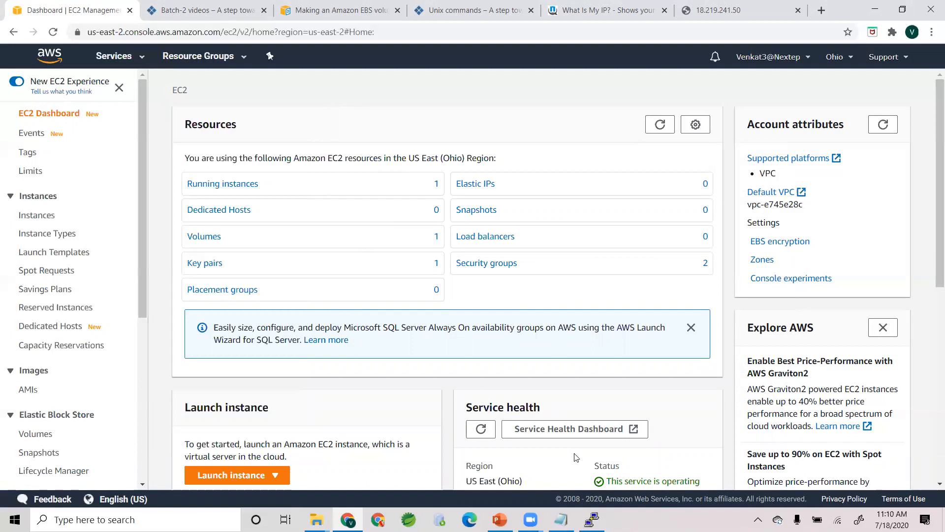
pyautogui.click(212, 10)
pyautogui.scroll(1, 112, 301)
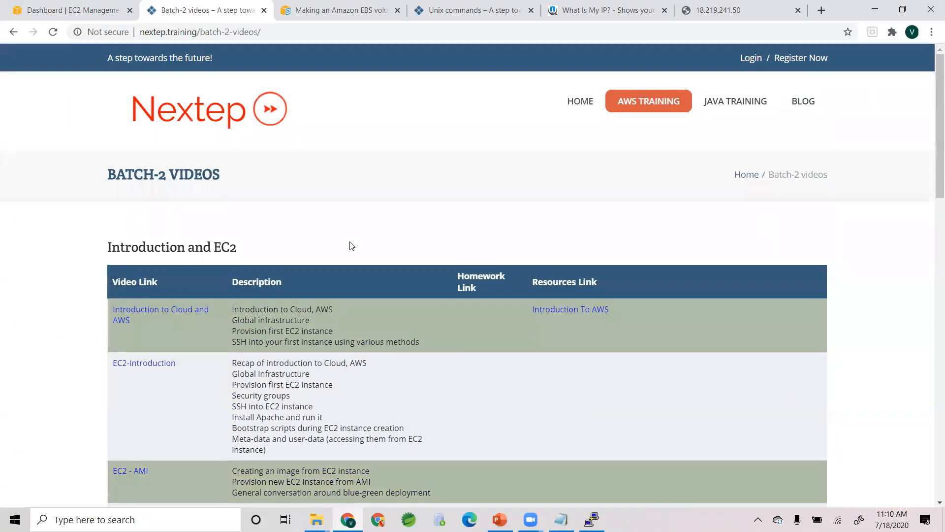
pyautogui.moveTo(637, 95)
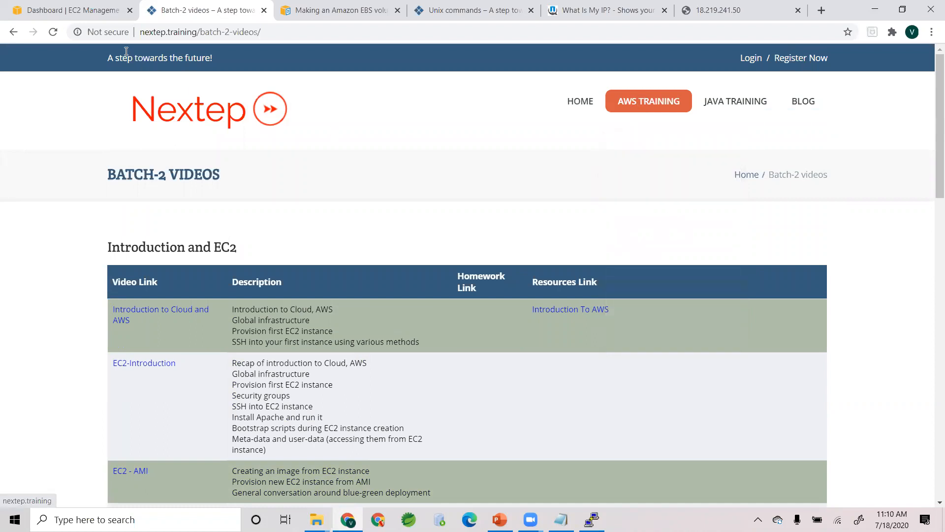
pyautogui.click(171, 114)
pyautogui.moveTo(651, 102)
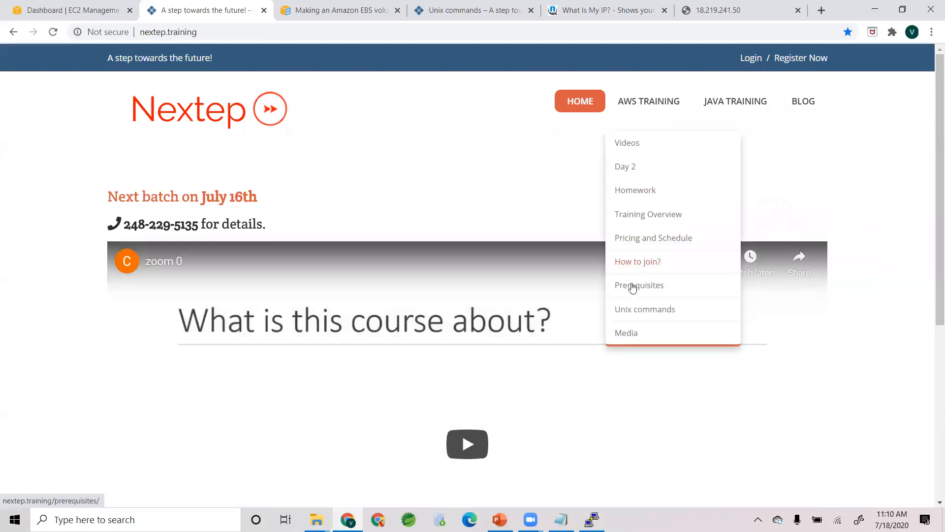
pyautogui.click(632, 315)
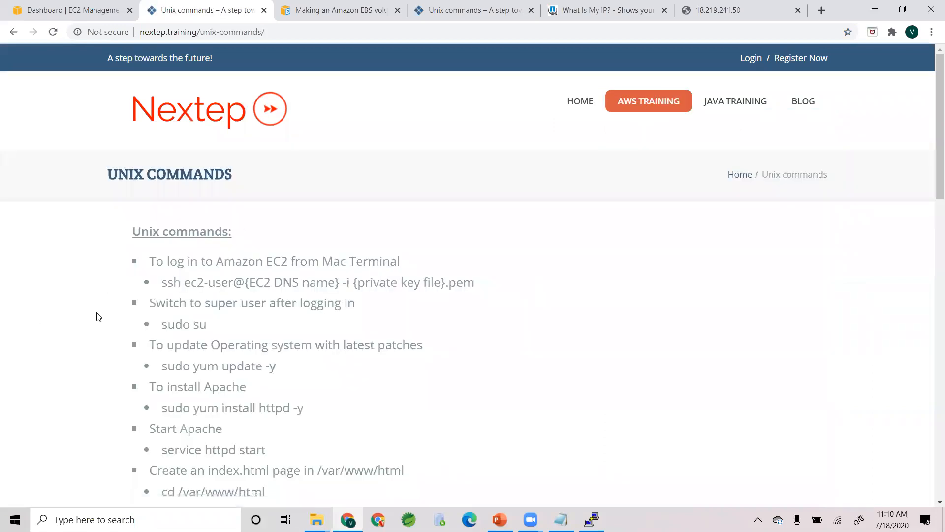
# Examine the ssh command for logging in to Amazon EC2 from Mac Terminal, including its private key file argument
pyautogui.scroll(-1, 106, 310)
pyautogui.moveTo(216, 198); pyautogui.dragTo(416, 202)
pyautogui.click(416, 204)
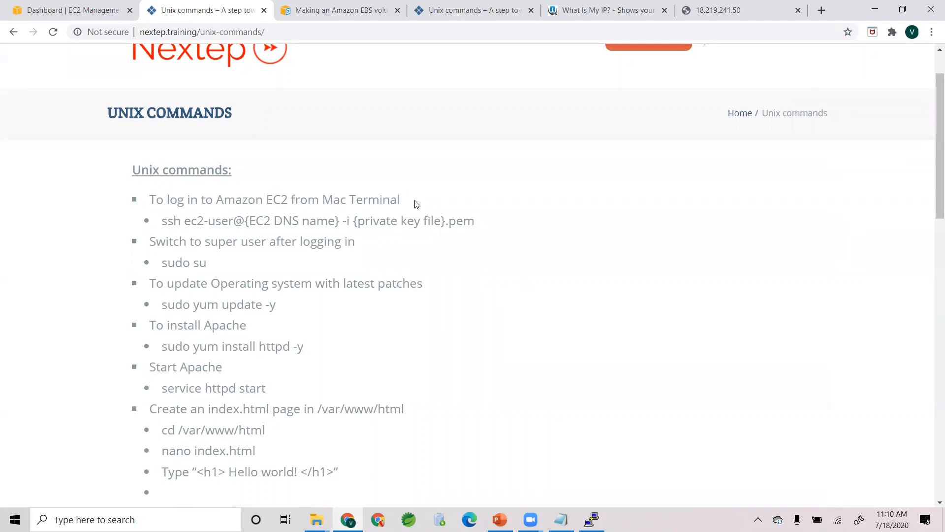
pyautogui.moveTo(162, 220); pyautogui.dragTo(354, 226)
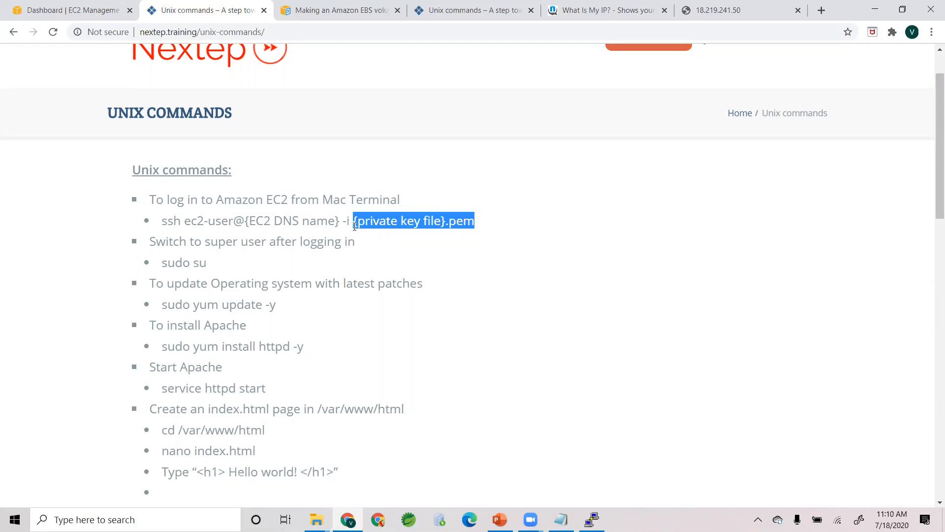
pyautogui.click(98, 519)
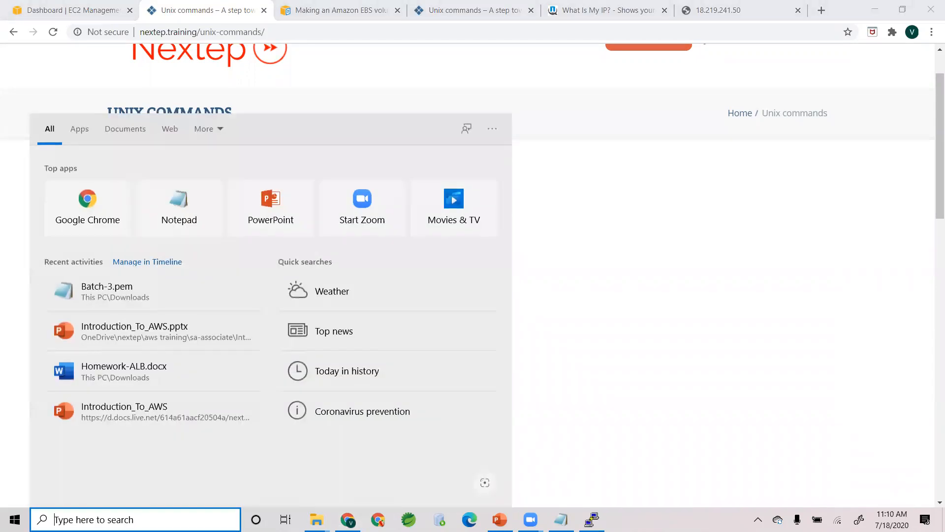
pyautogui.write('cmd')
pyautogui.press('Return')
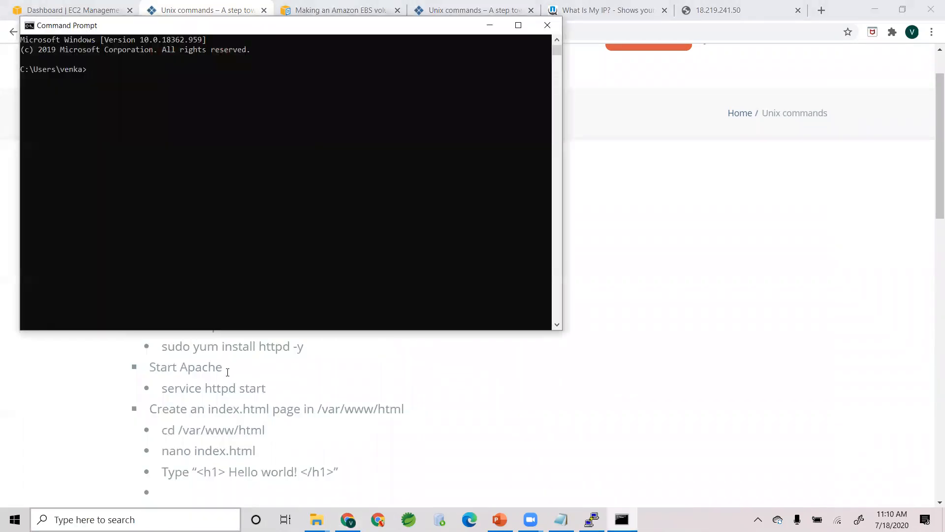
pyautogui.moveTo(211, 28); pyautogui.dragTo(290, 168)
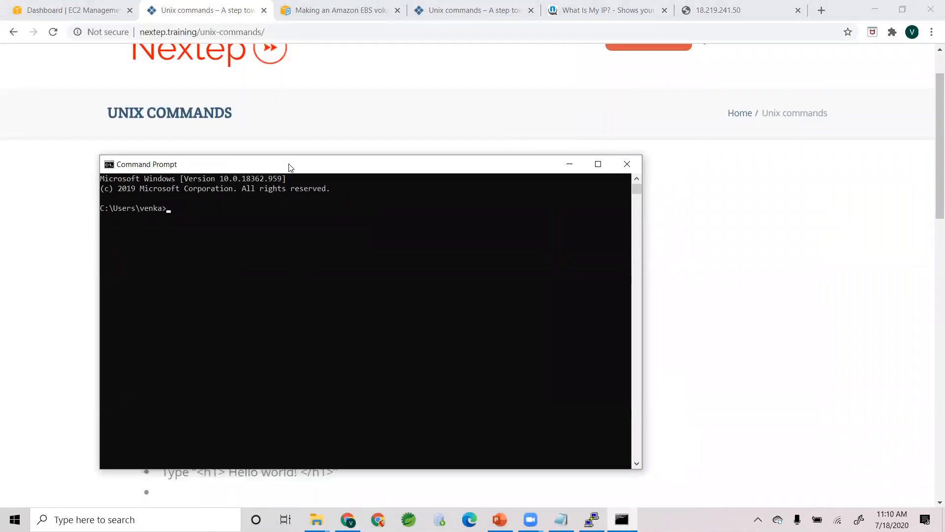
pyautogui.click(627, 164)
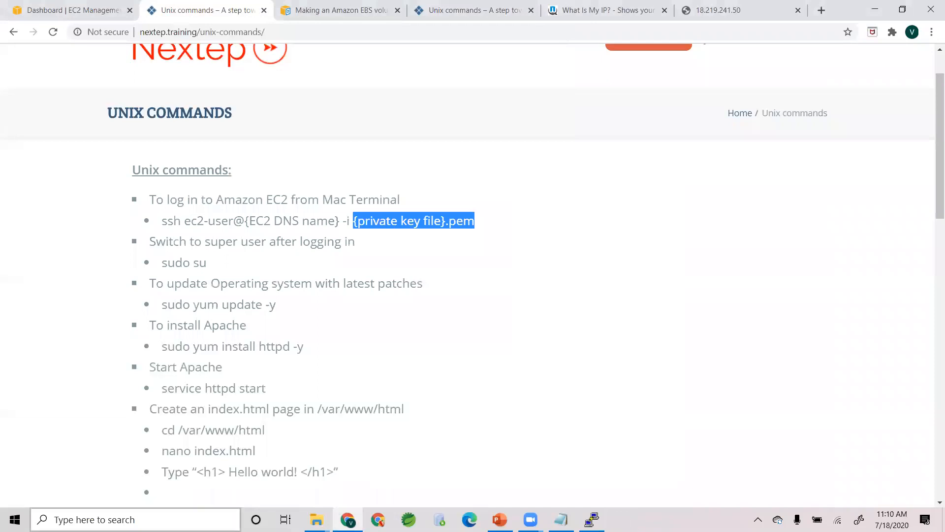
# Open a blank Notepad document and write the key permission command "chmod 400 Test.pem" in it
pyautogui.press('super+s')
pyautogui.write('note')
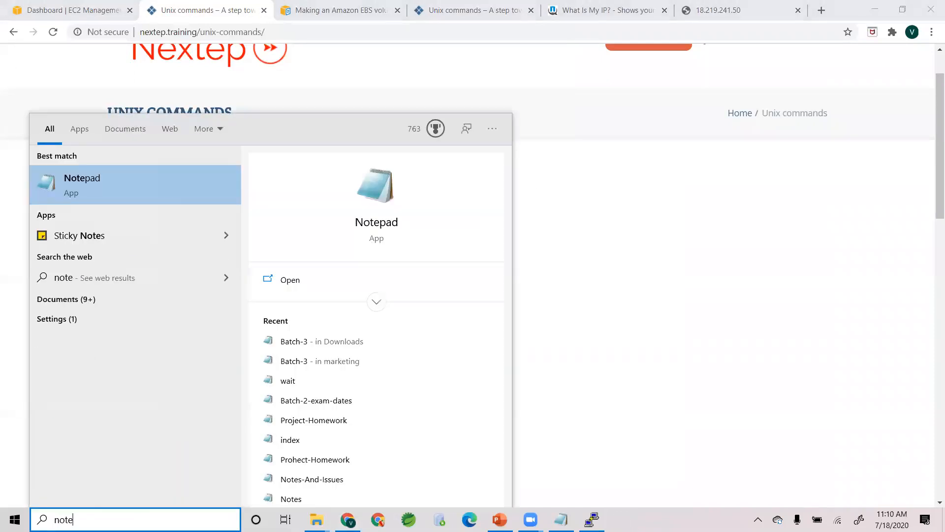
pyautogui.press('Return')
pyautogui.write('chmod 400')
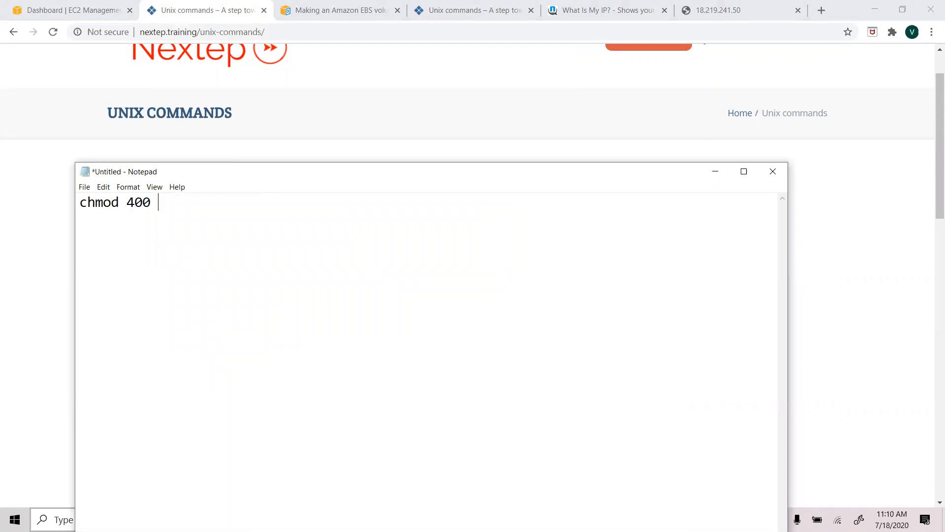
pyautogui.write(' Test.pem')
pyautogui.hotkey('ctrl', 'Left')
pyautogui.hotkey('ctrl', 'Left')
pyautogui.hotkey('ctrl', 'Left')
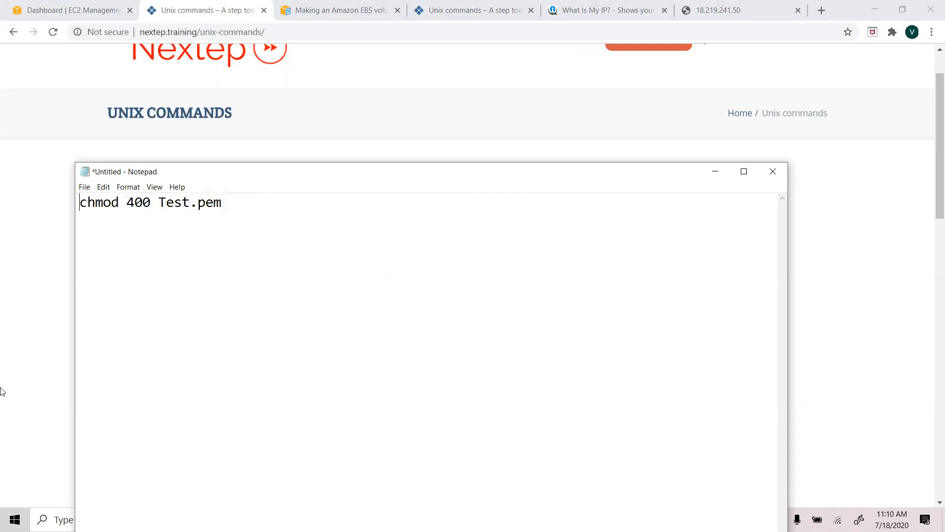
# Highlight the permission value 400 in the chmod command to examine it
pyautogui.click(129, 202)
pyautogui.moveTo(131, 203)
pyautogui.mouseDown()
pyautogui.moveTo(151, 204)
pyautogui.moveTo(129, 202)
pyautogui.mouseUp()
pyautogui.click(149, 204)
pyautogui.click(128, 202)
pyautogui.click(136, 202)
pyautogui.moveTo(150, 203); pyautogui.dragTo(129, 201)
# Return to the Unix commands page in the browser and review its login, Apache installation, index.html and bootstrap script entries
pyautogui.click(49, 238)
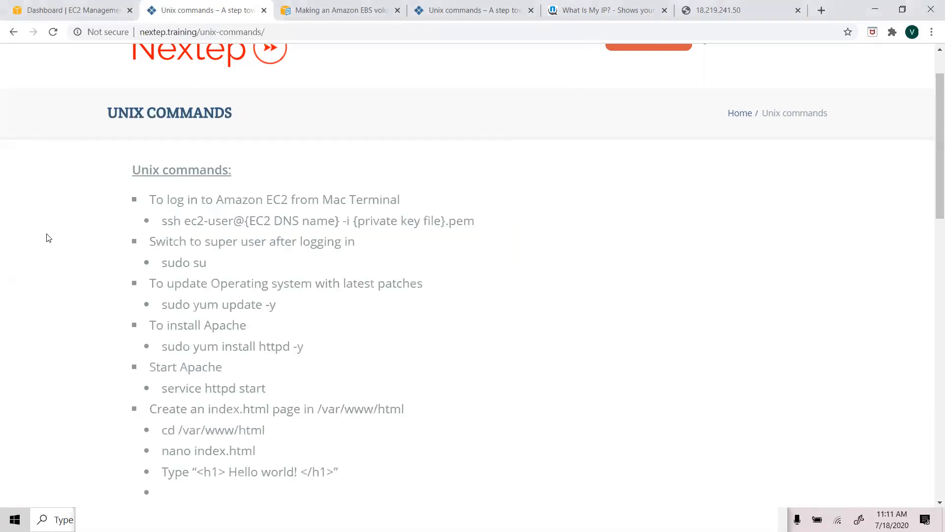
pyautogui.scroll(-3, 238, 318)
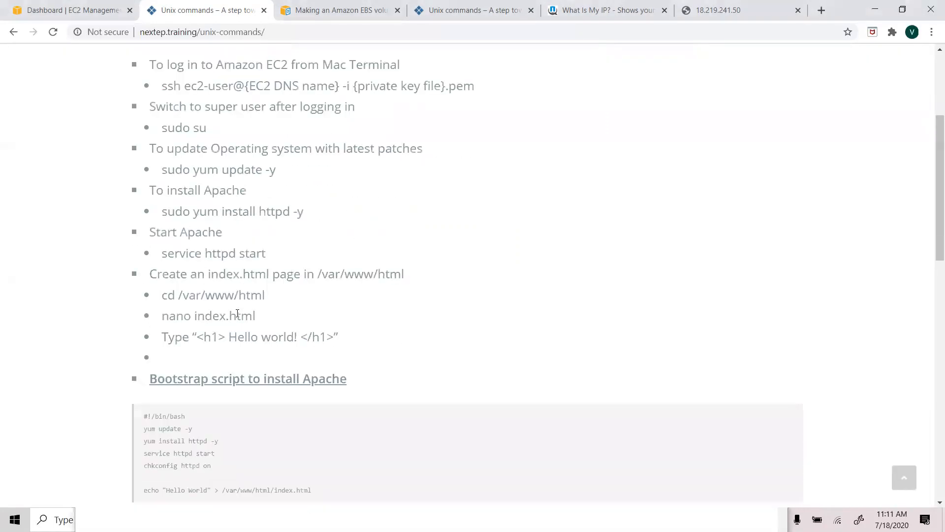
pyautogui.scroll(5, 238, 317)
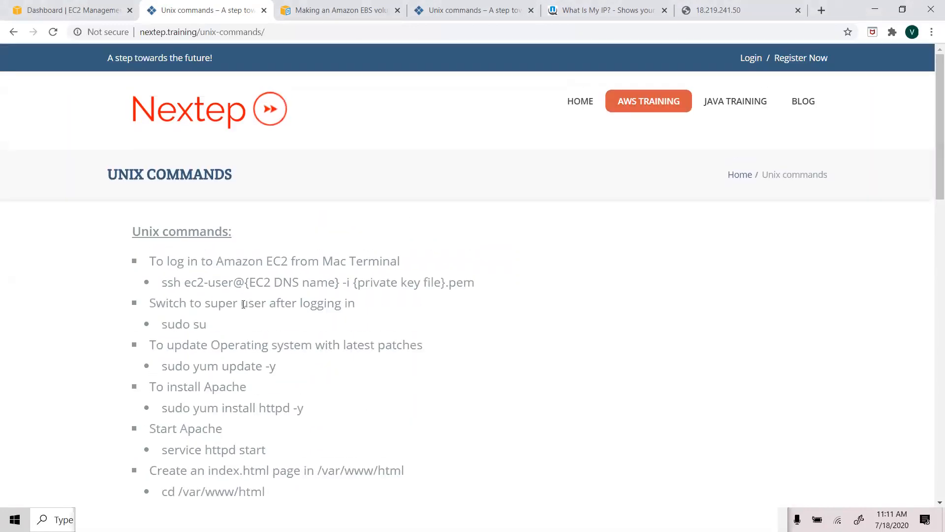
pyautogui.scroll(-2, 189, 421)
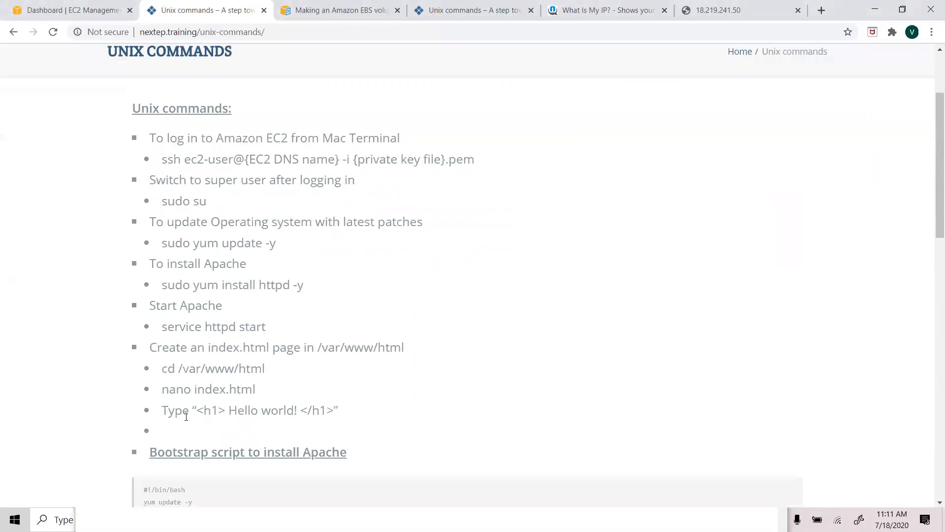